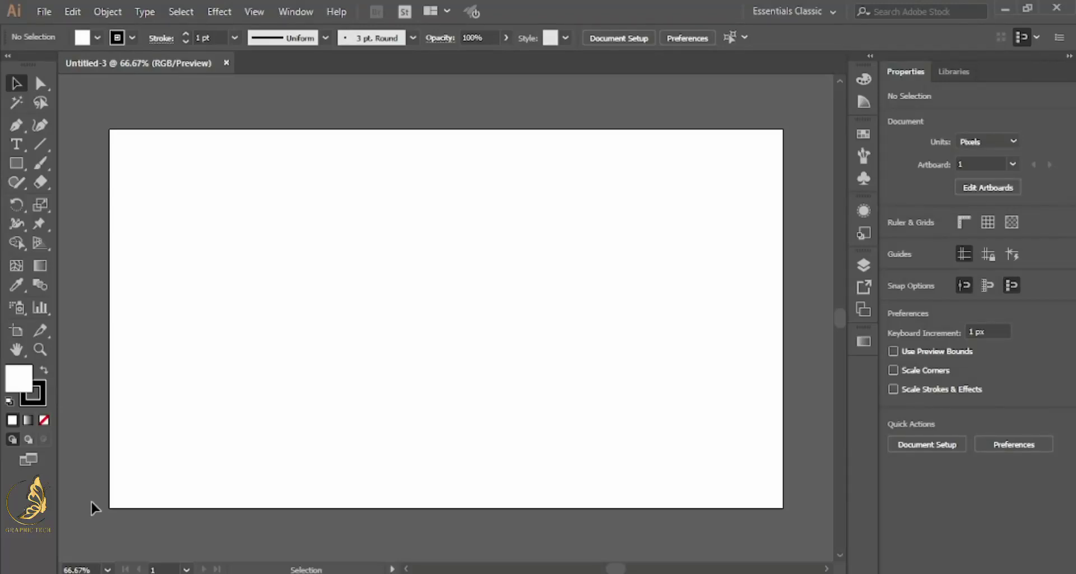
- Cover the artboard with a 1287 × 725 px rectangle filled near-black #0c0a01
left_click(17, 163)
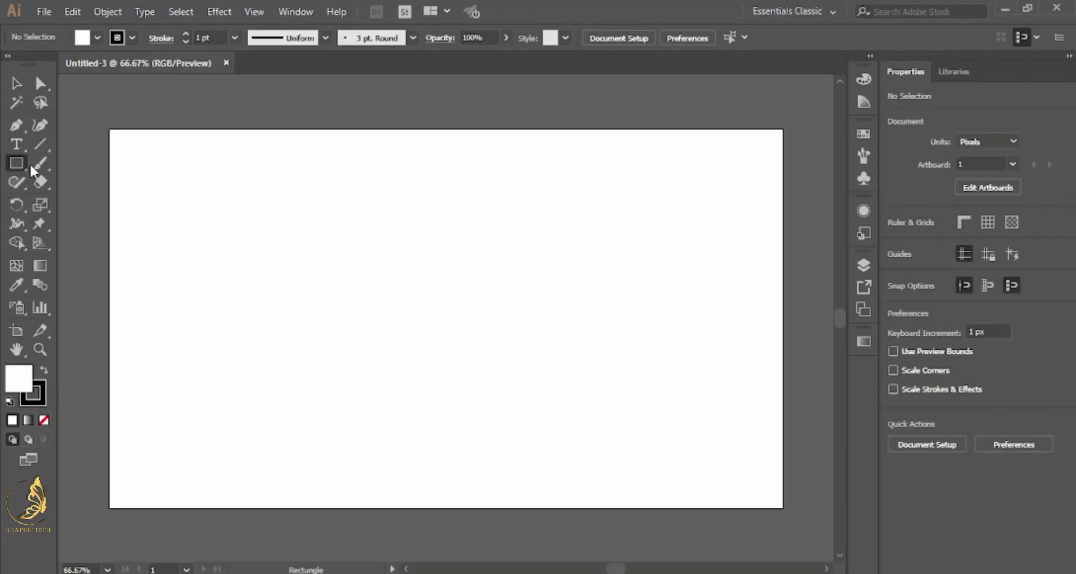
left_click_drag(109, 129, 785, 508)
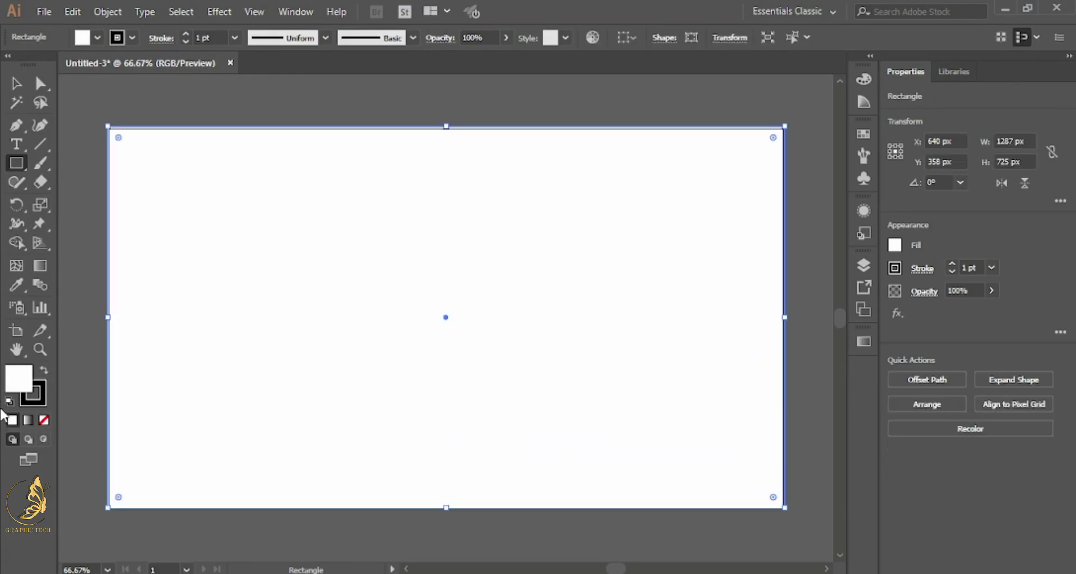
double_click(18, 379)
left_click_drag(733, 325, 875, 325)
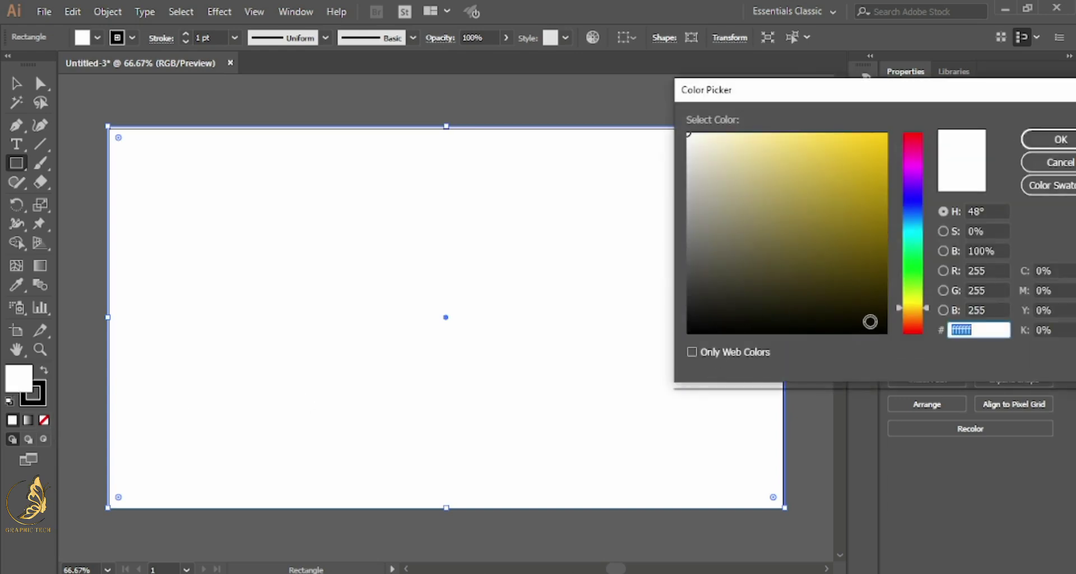
left_click(1047, 139)
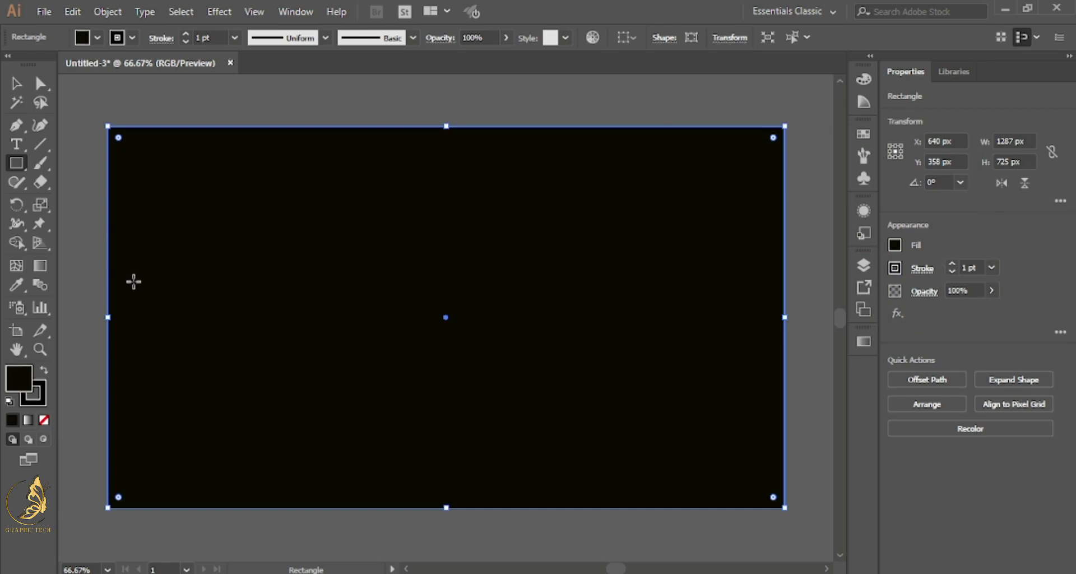
key("ctrl+shift+a")
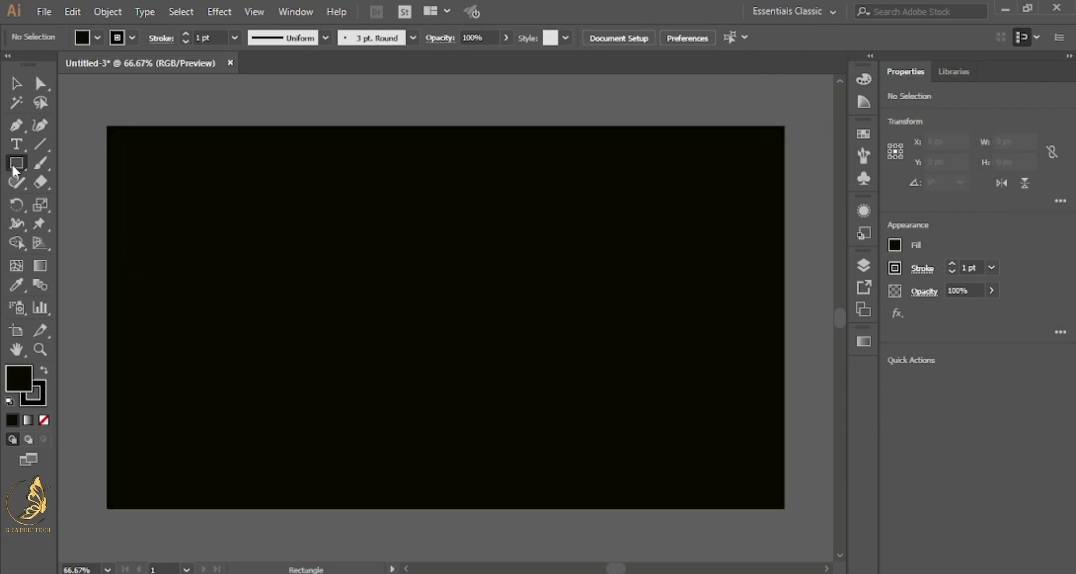
- Set the fill colour to off-white #f4f2ea
double_click(18, 377)
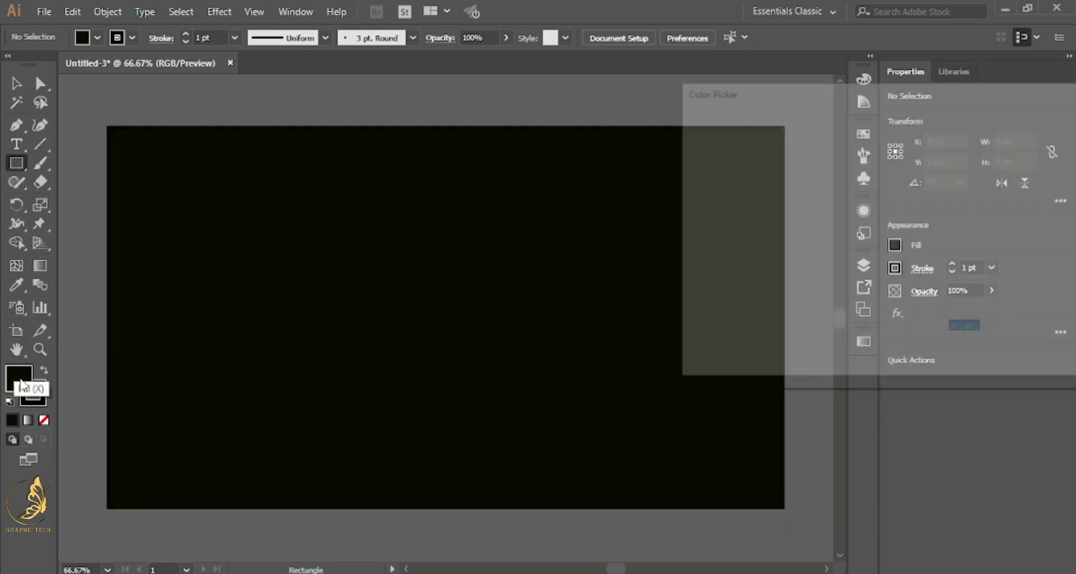
left_click(694, 141)
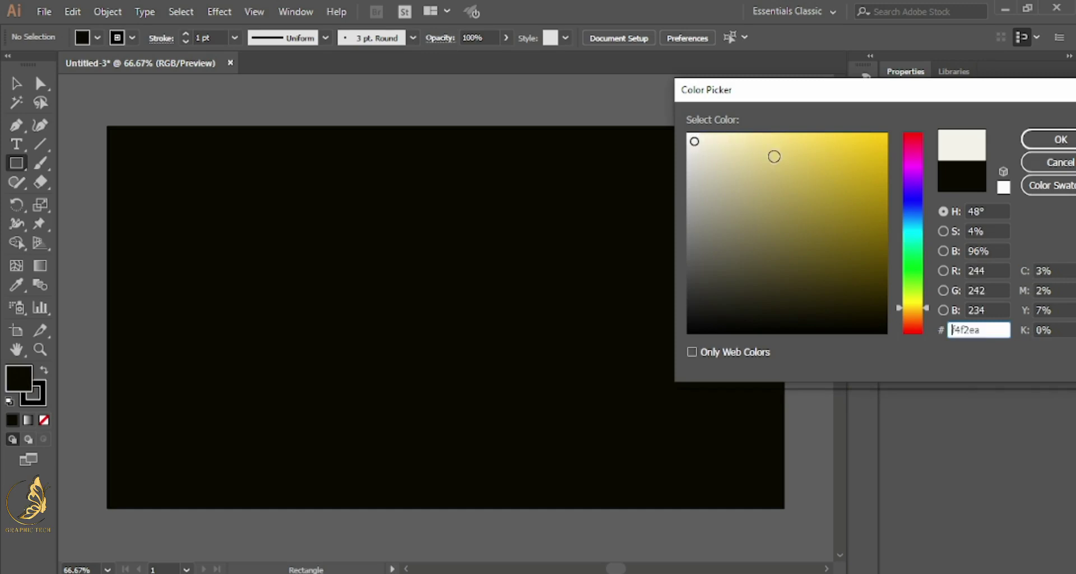
left_click(1046, 140)
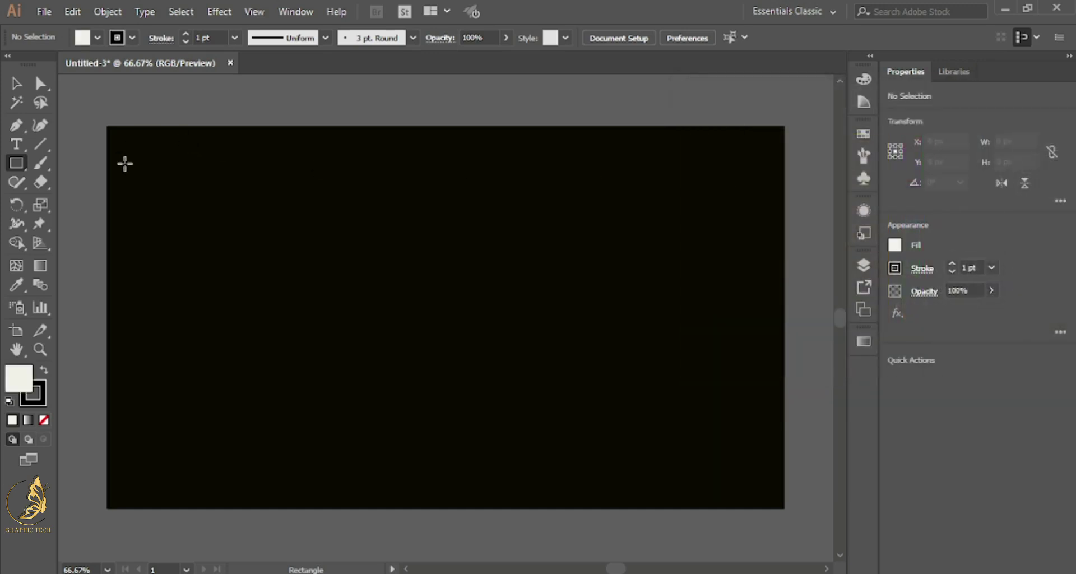
- Draw a 98 px square at top-left and duplicate it into a row of seven evenly spaced squares
left_click_drag(125, 164, 177, 212)
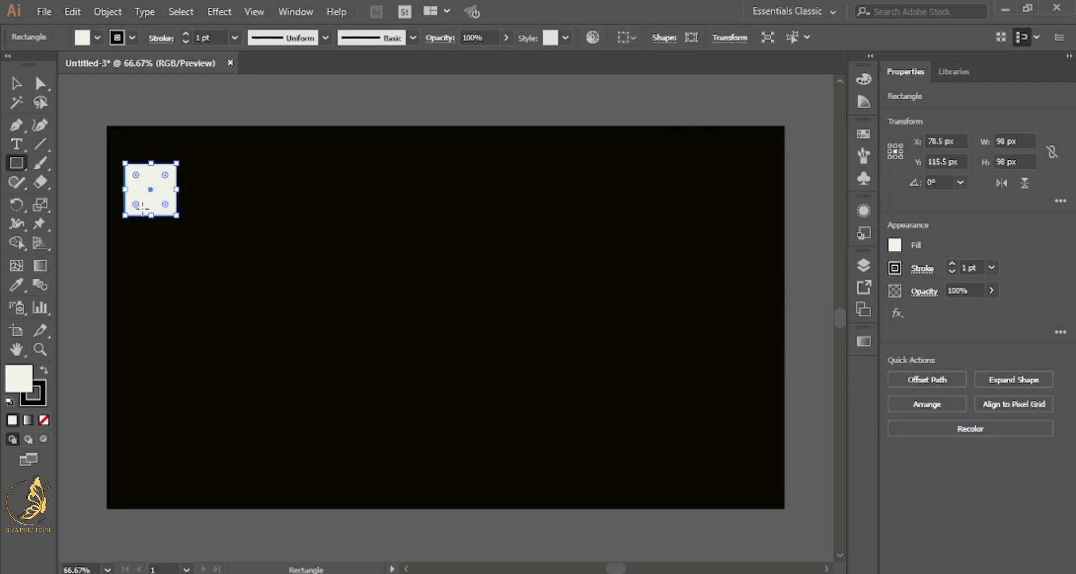
left_click_drag(149, 188, 218, 197)
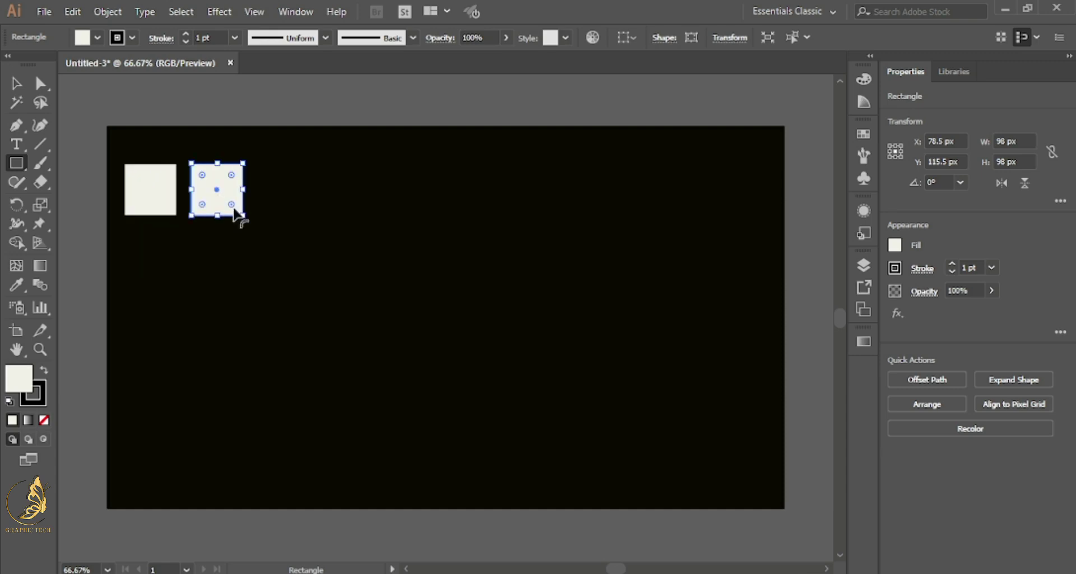
key("ctrl+d")
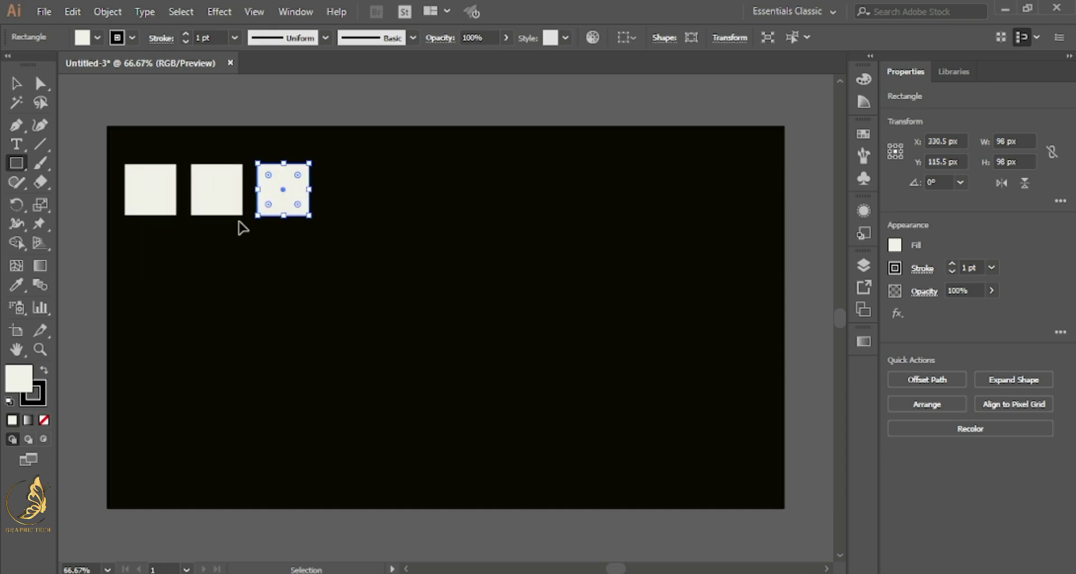
key("ctrl+d")
key("ctrl+d")
key("ctrl+d")
key("ctrl+d")
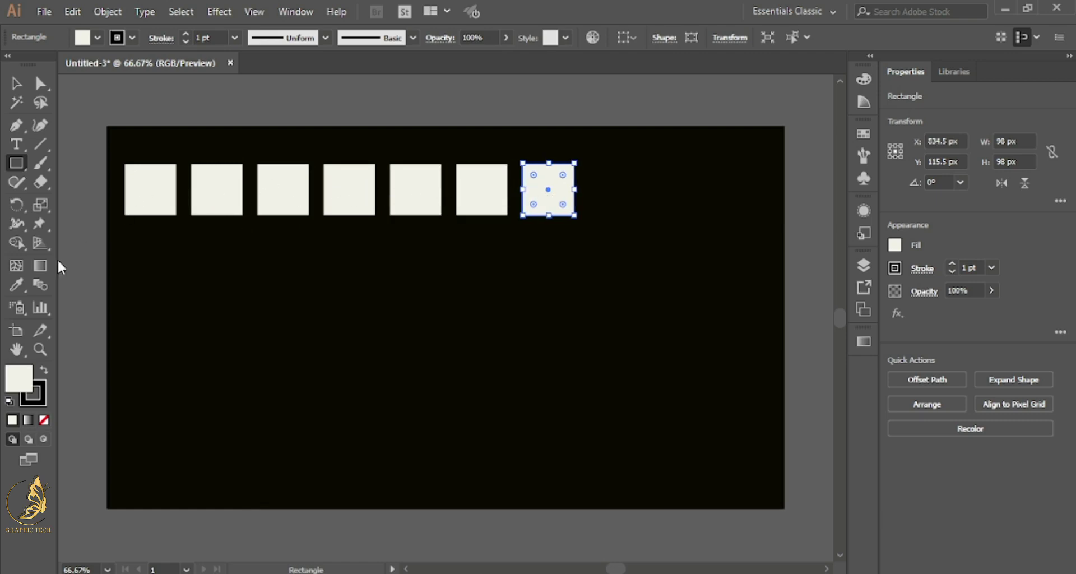
left_click(16, 83)
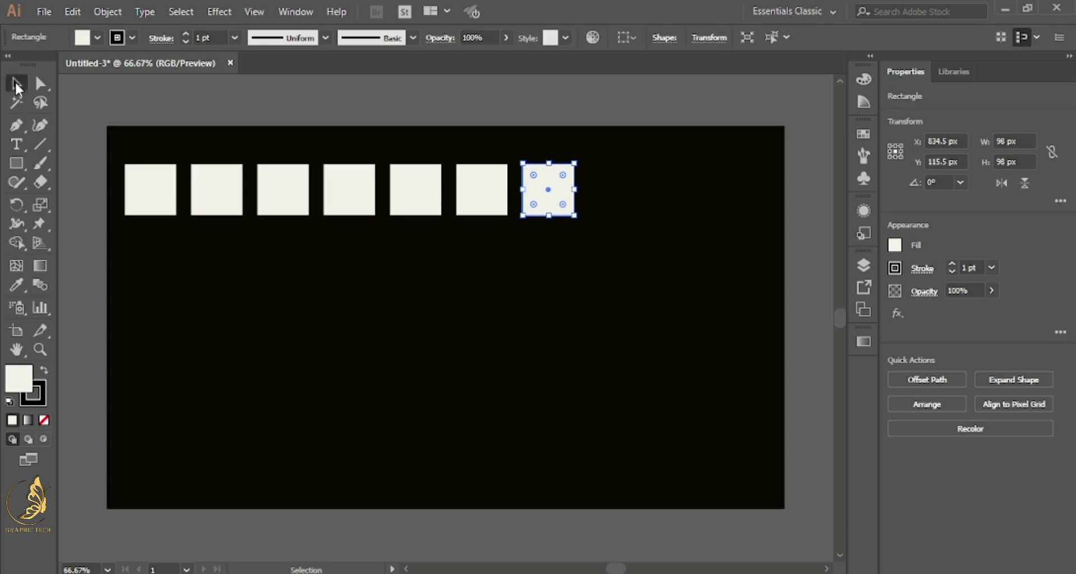
- Fill the first square with dark gold #a47a1e
left_click(93, 211)
left_click(150, 210)
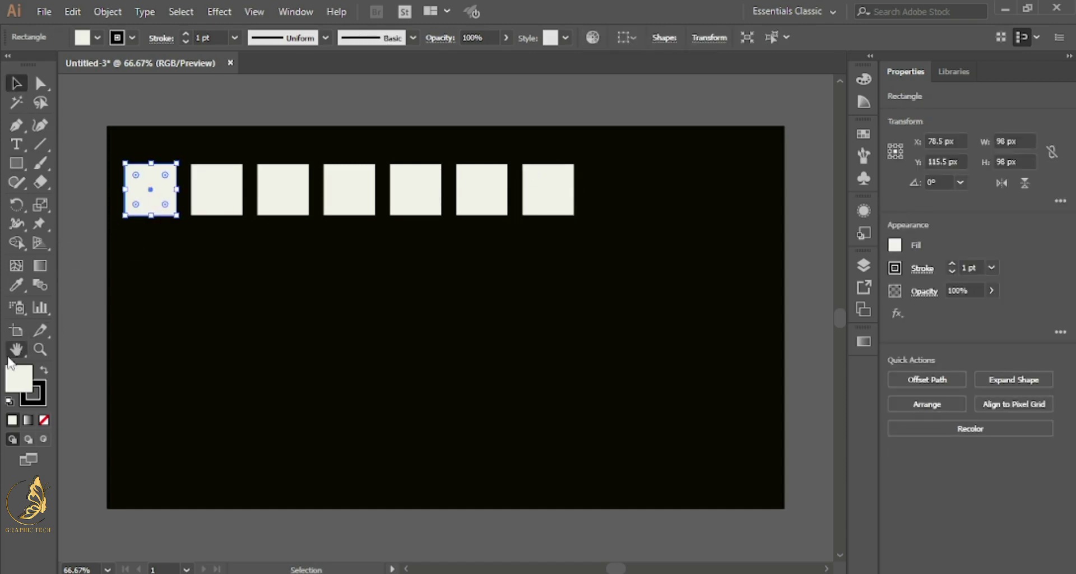
double_click(15, 391)
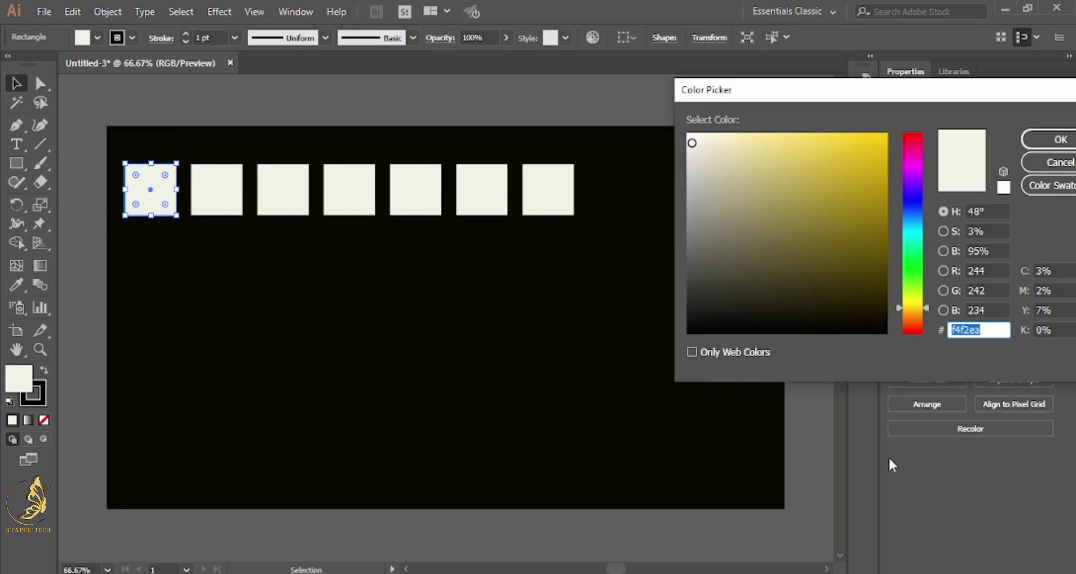
type("a")
type("1e")
left_click(1043, 141)
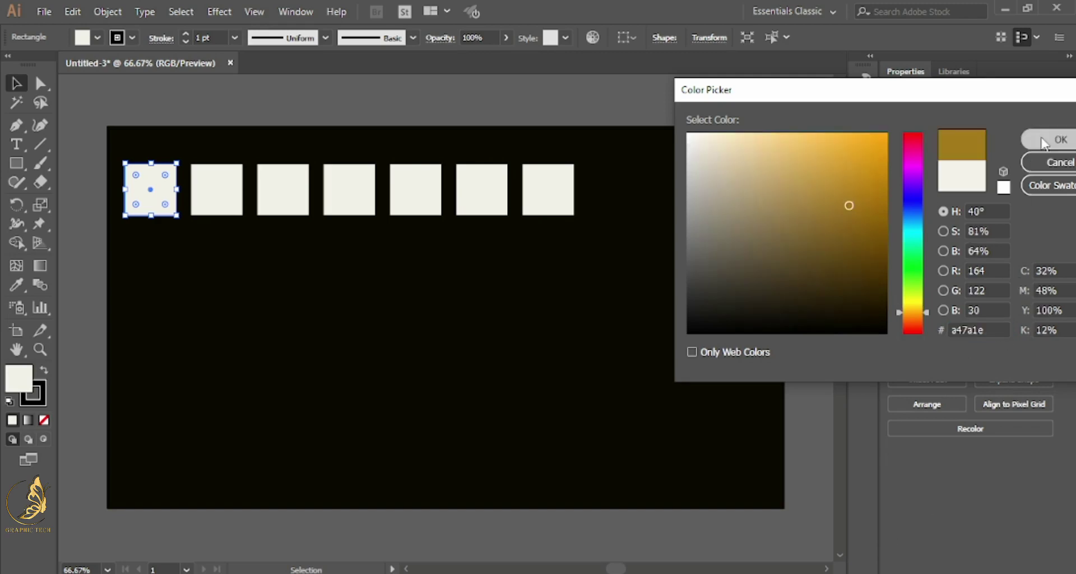
left_click(61, 346)
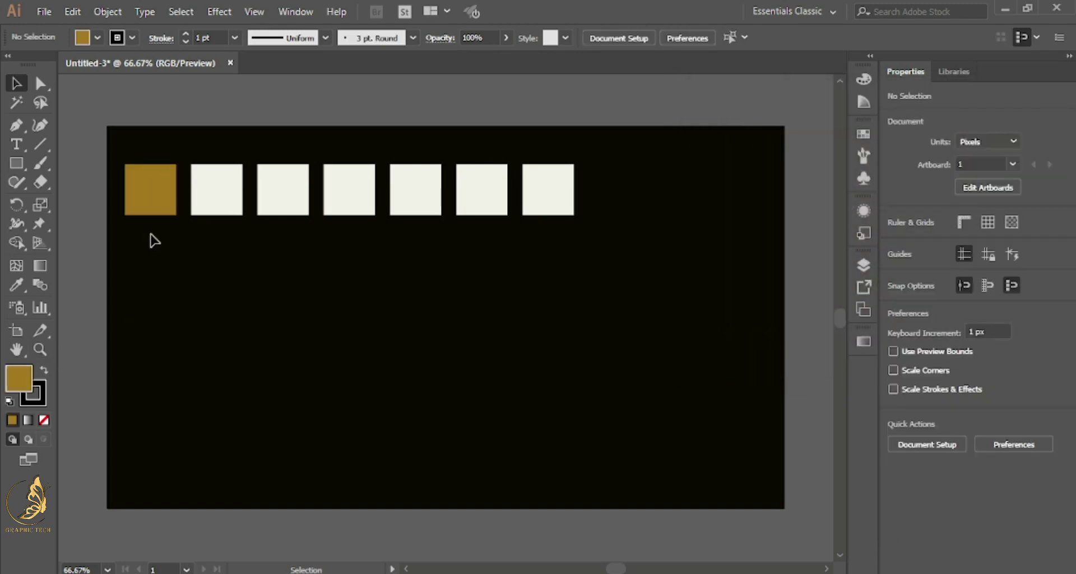
- Fill the second square with lighter gold #d3a84c
left_click(203, 207)
double_click(20, 382)
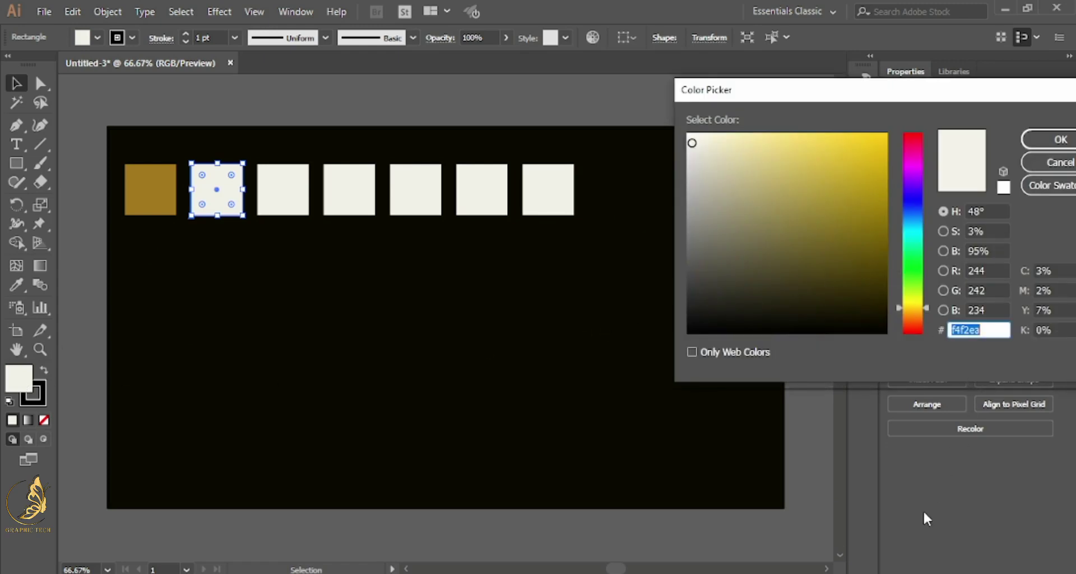
type("d3a84c")
left_click(1060, 139)
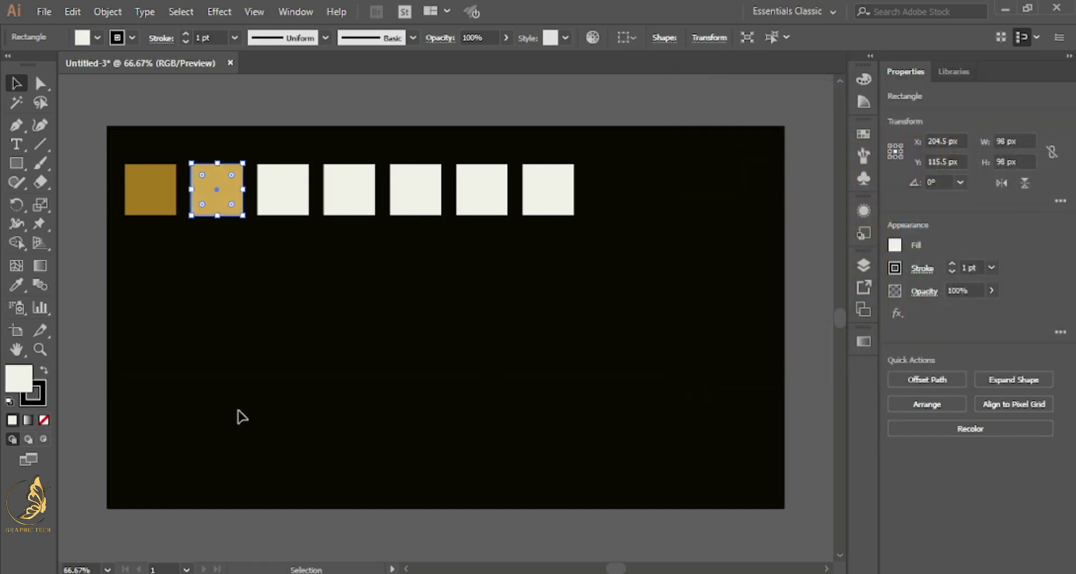
left_click(288, 278)
- Fill the third square with pale yellow #ffec94
left_click(289, 196)
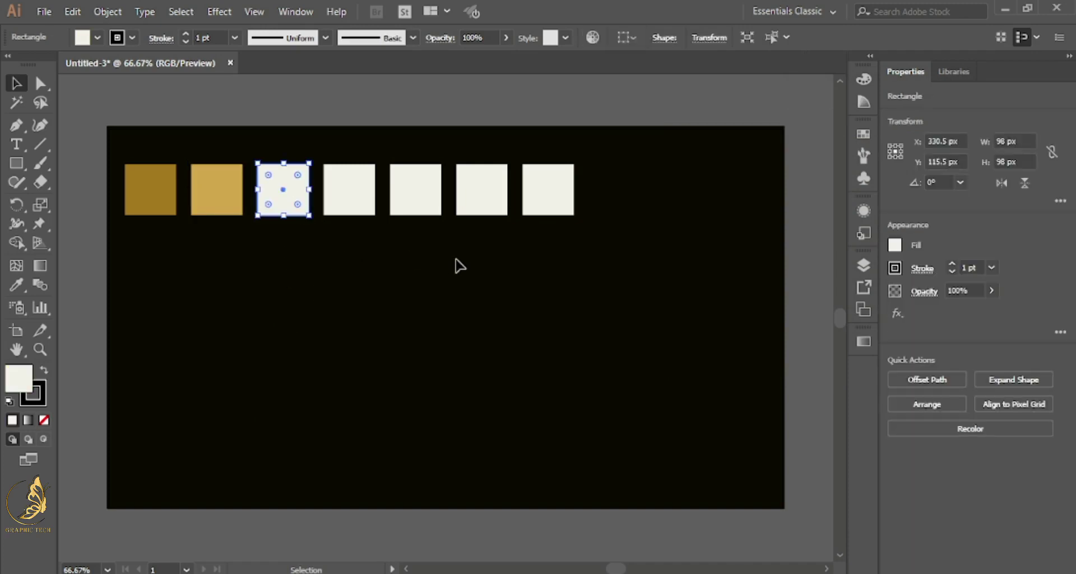
double_click(20, 385)
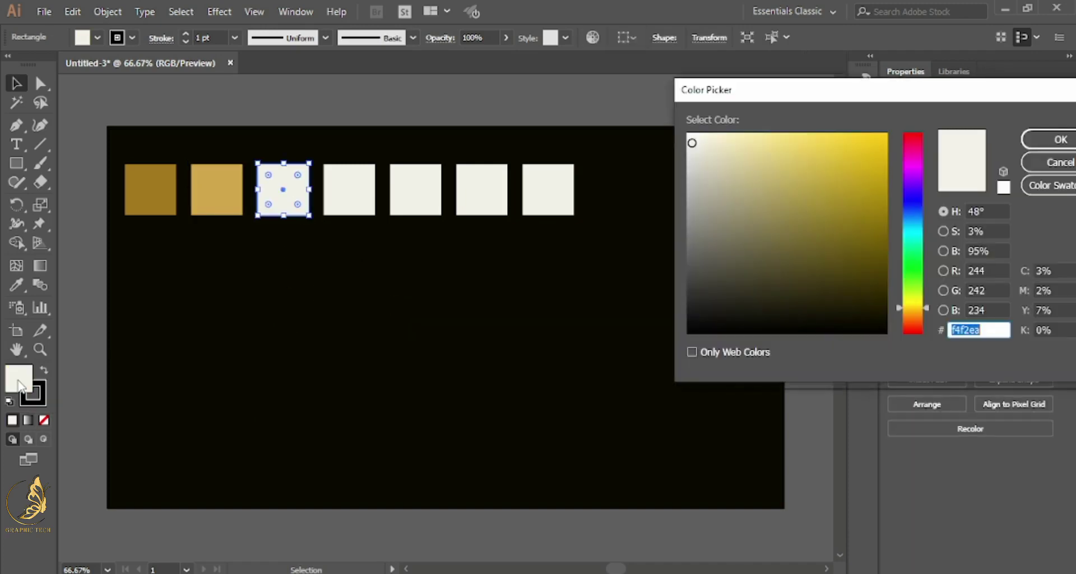
type("ffec94")
left_click(1047, 140)
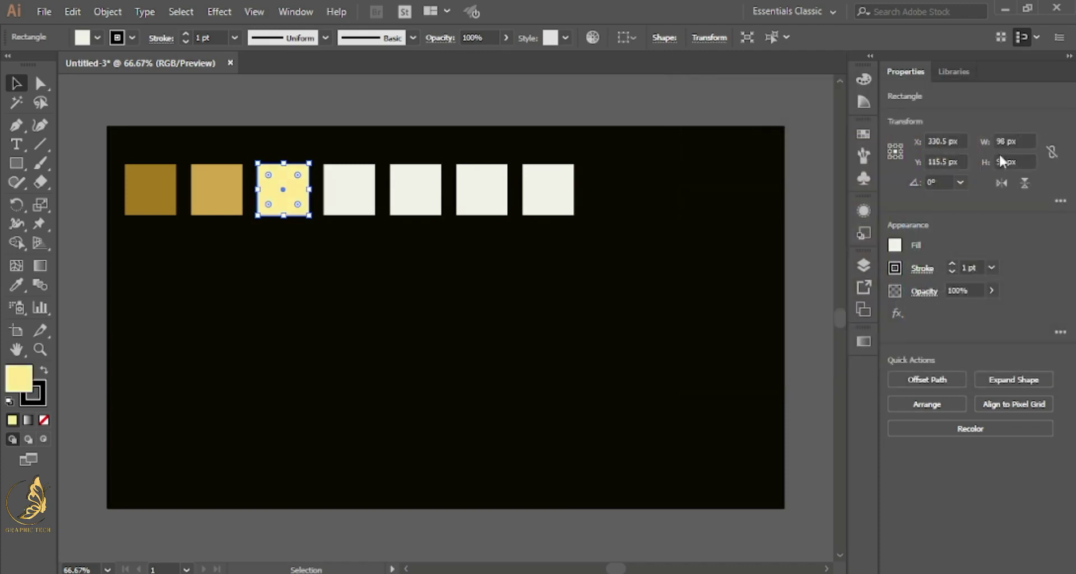
- Fill the fourth square with gold #e6be69
left_click(369, 210)
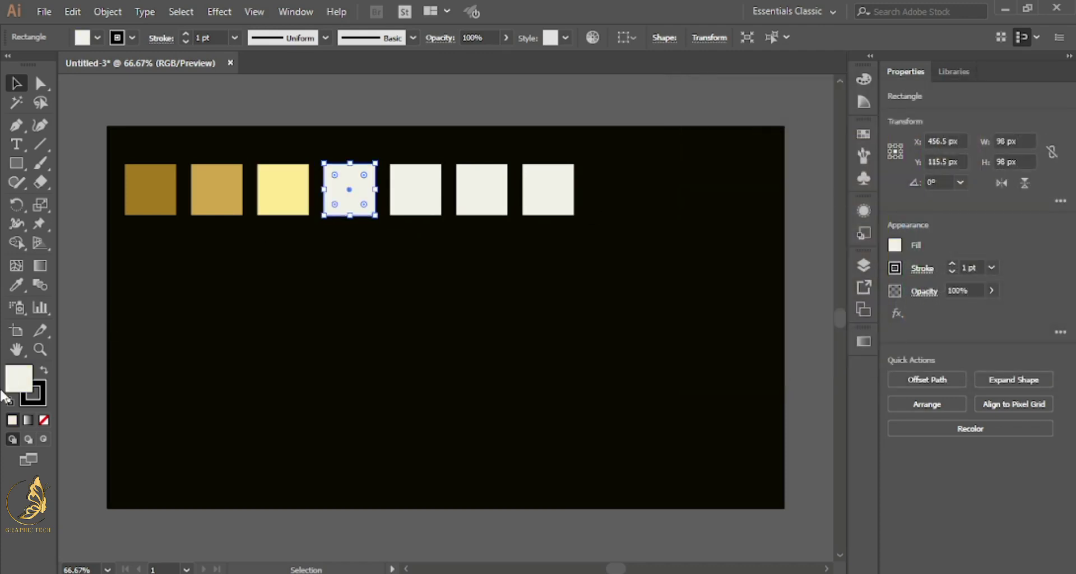
double_click(19, 384)
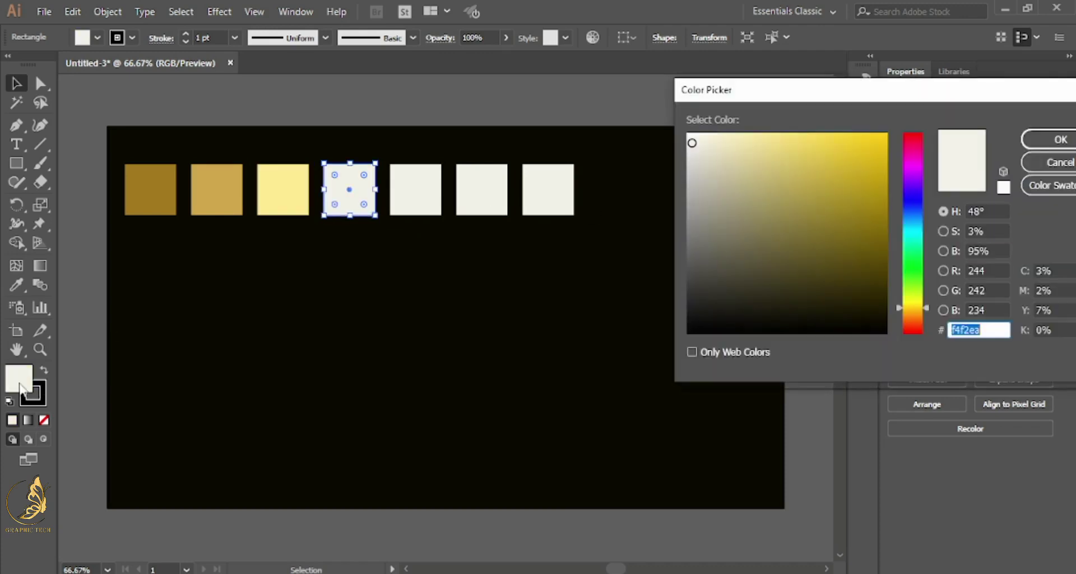
type("e6be69")
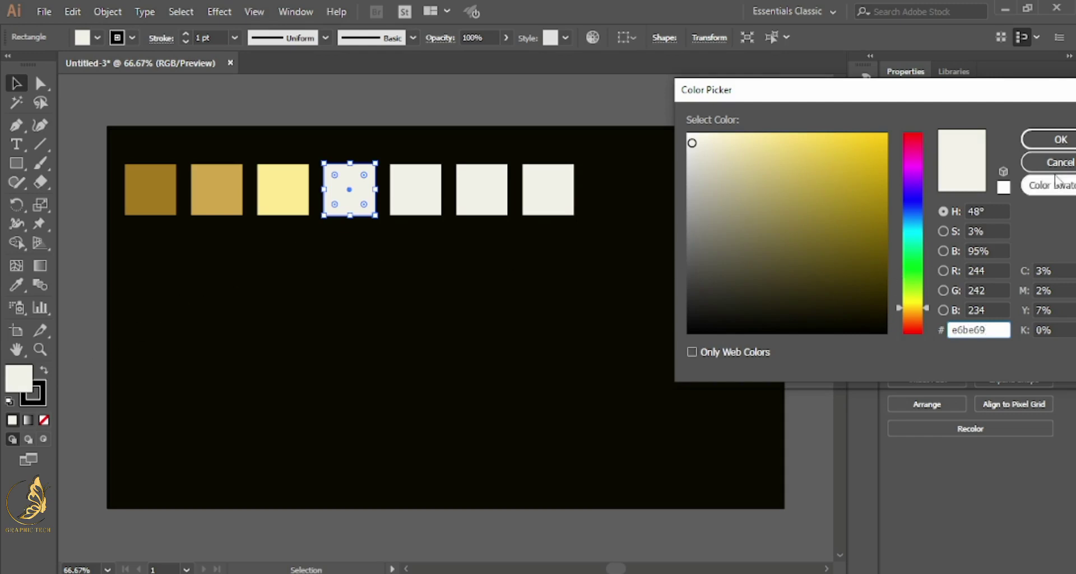
left_click(1051, 140)
left_click(372, 342)
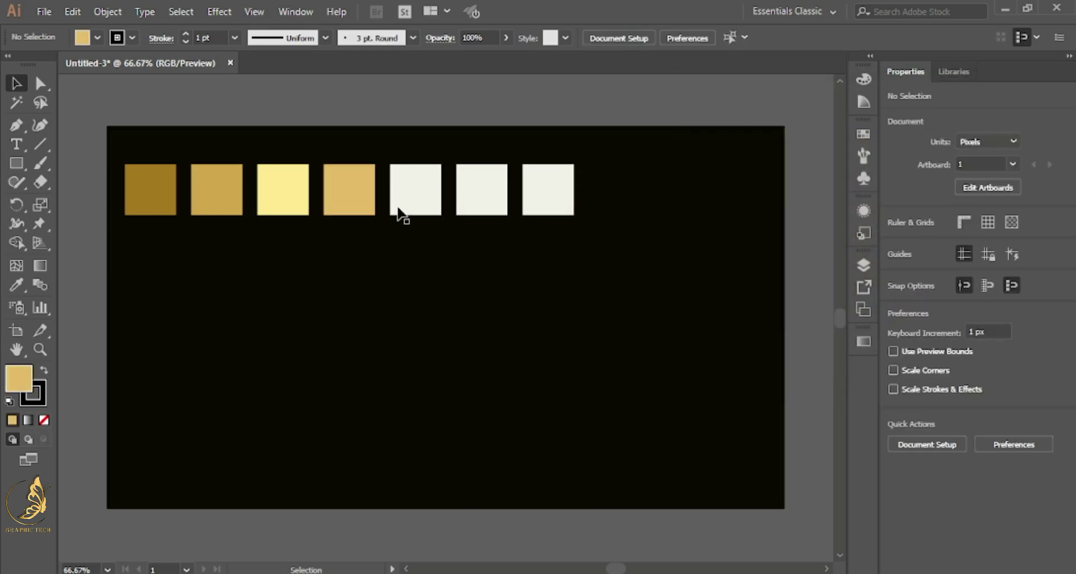
- Fill the fifth square with #ffd87c
left_click(408, 209)
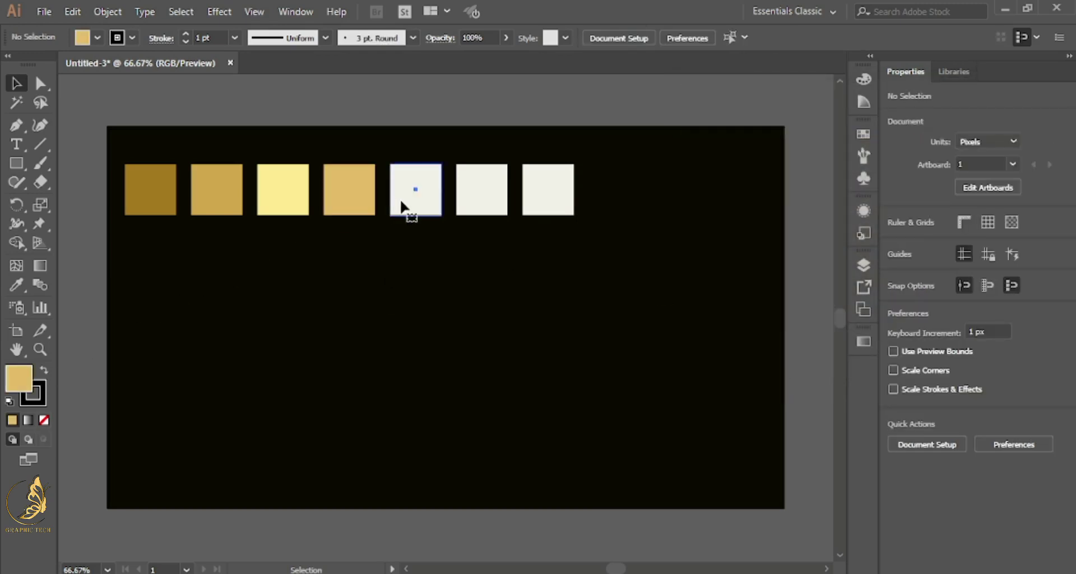
double_click(17, 378)
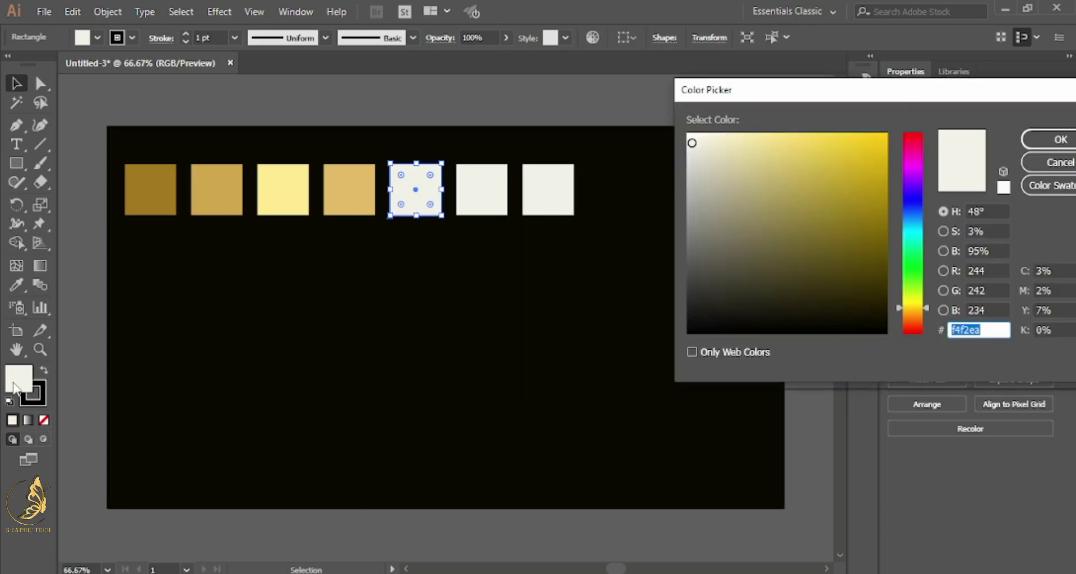
type("ffd")
type("87c")
left_click(1059, 144)
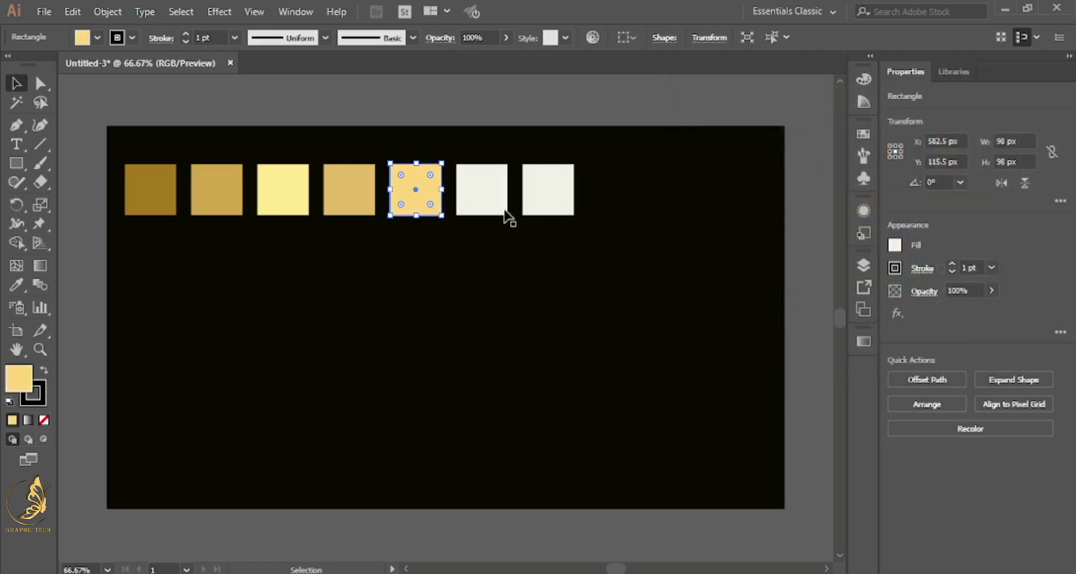
- Fill the sixth square with a muted gold-brown
left_click(485, 279)
left_click(475, 206)
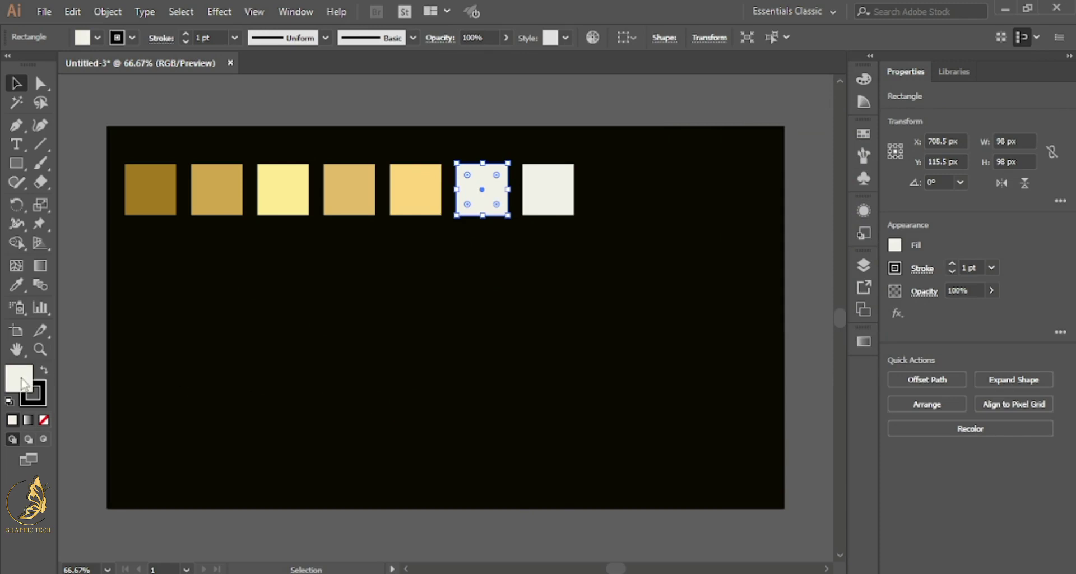
double_click(21, 383)
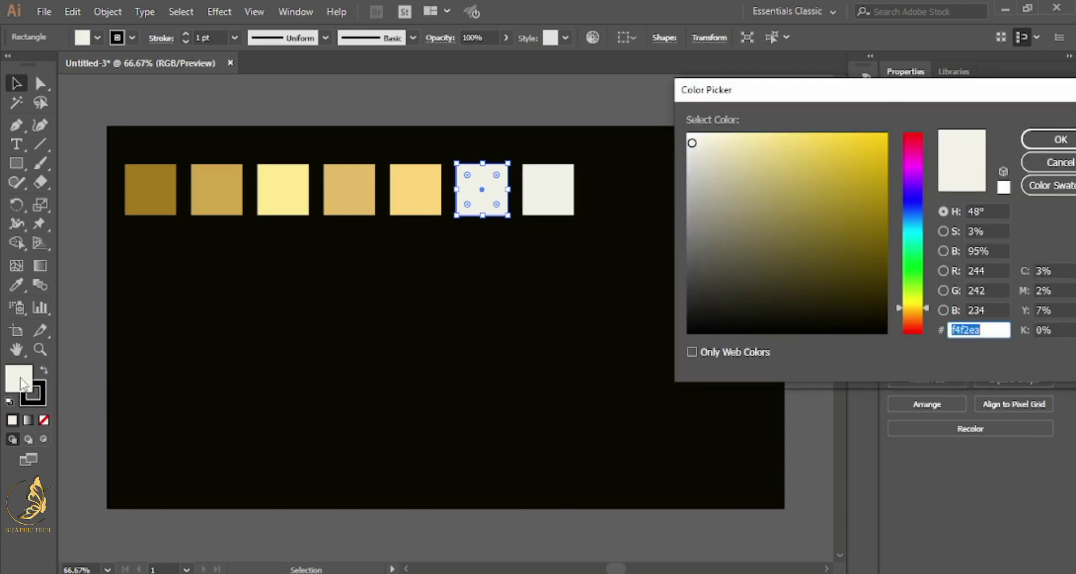
type("b58f3e")
left_click(1030, 136)
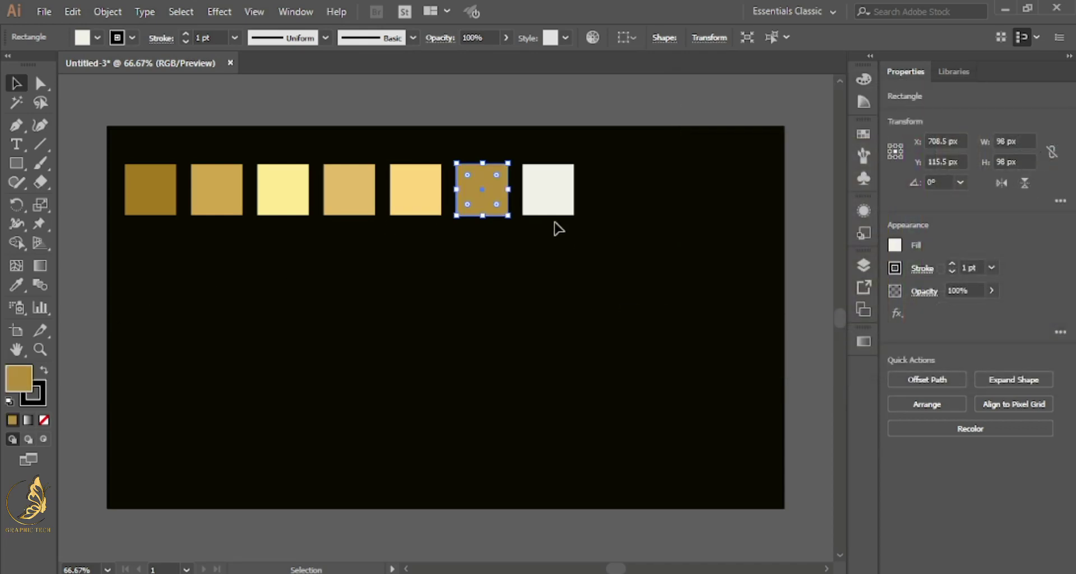
- Fill the seventh square with dark gold-brown #956d13
left_click(556, 212)
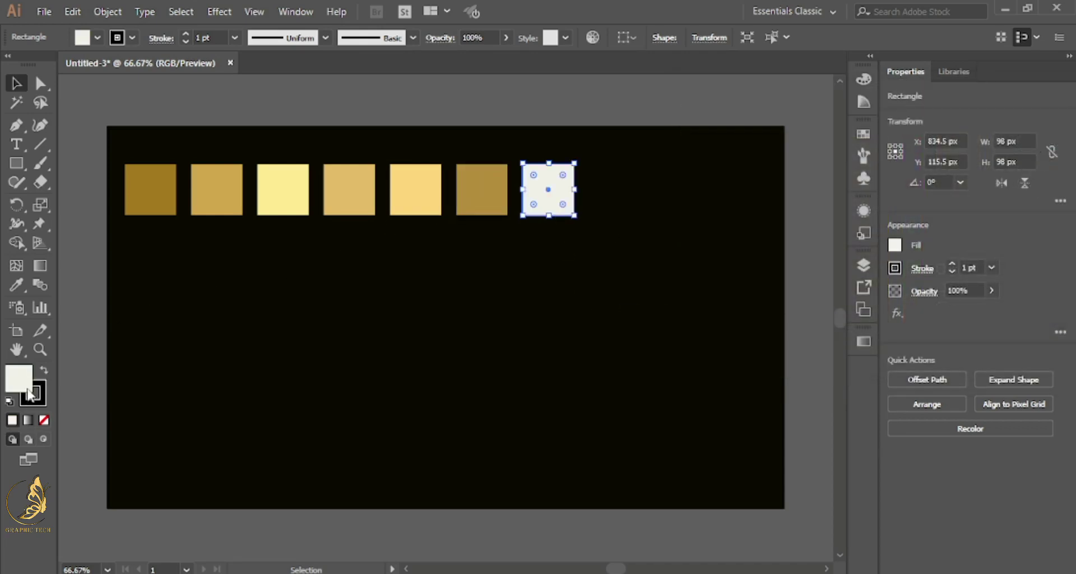
double_click(28, 390)
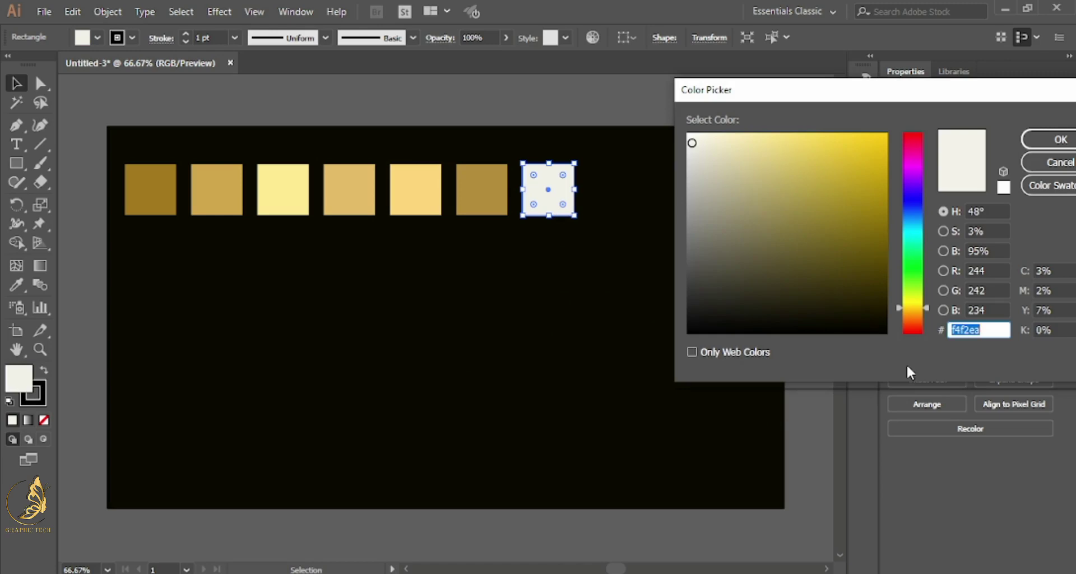
type("9")
type("56d13")
left_click(1059, 139)
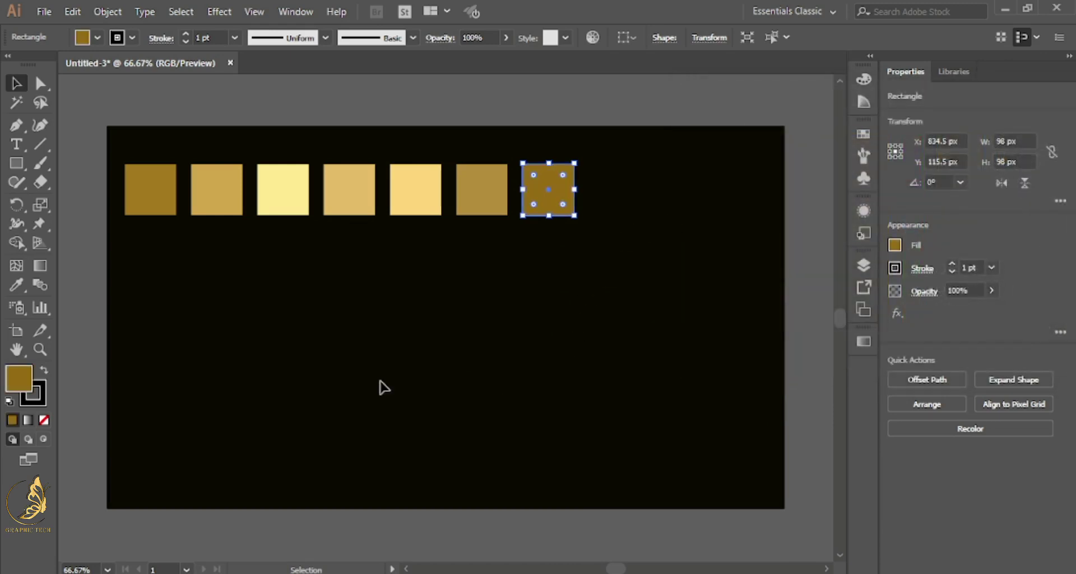
left_click(184, 344)
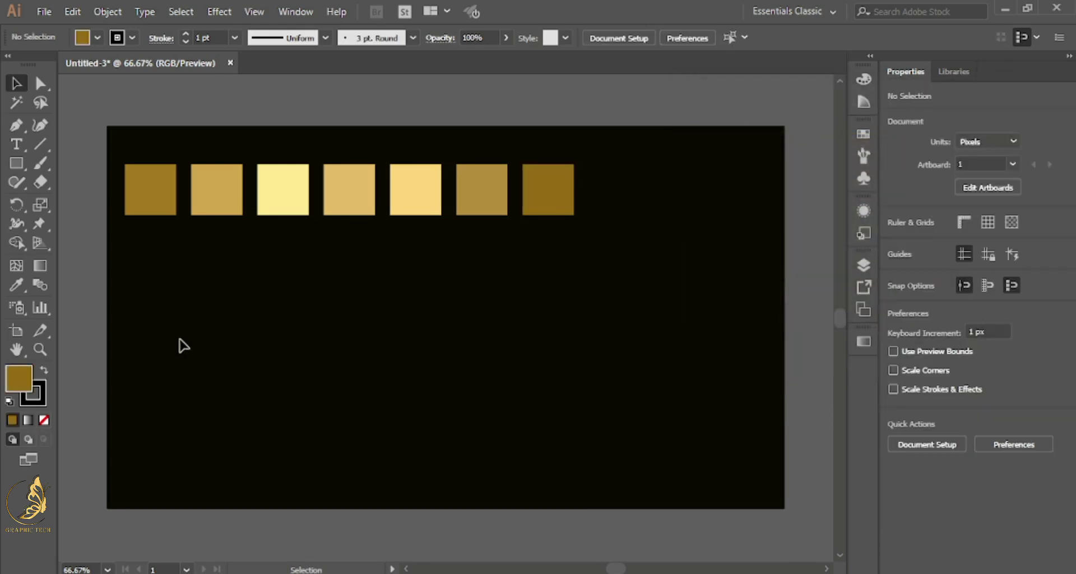
left_click(16, 144)
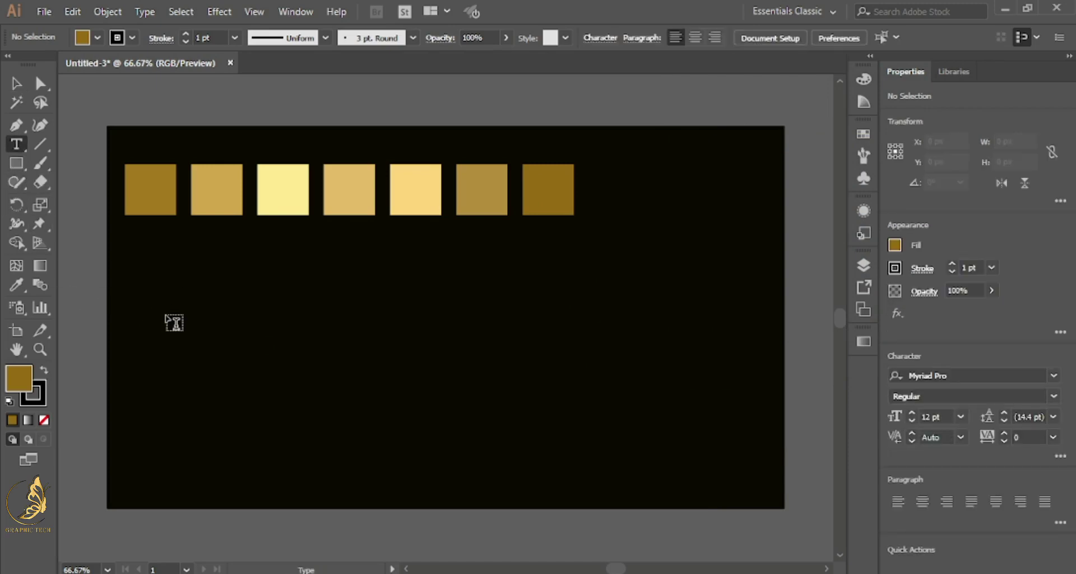
- Create a white text object below the squares and replace its placeholder with a47a1e
left_click(166, 314)
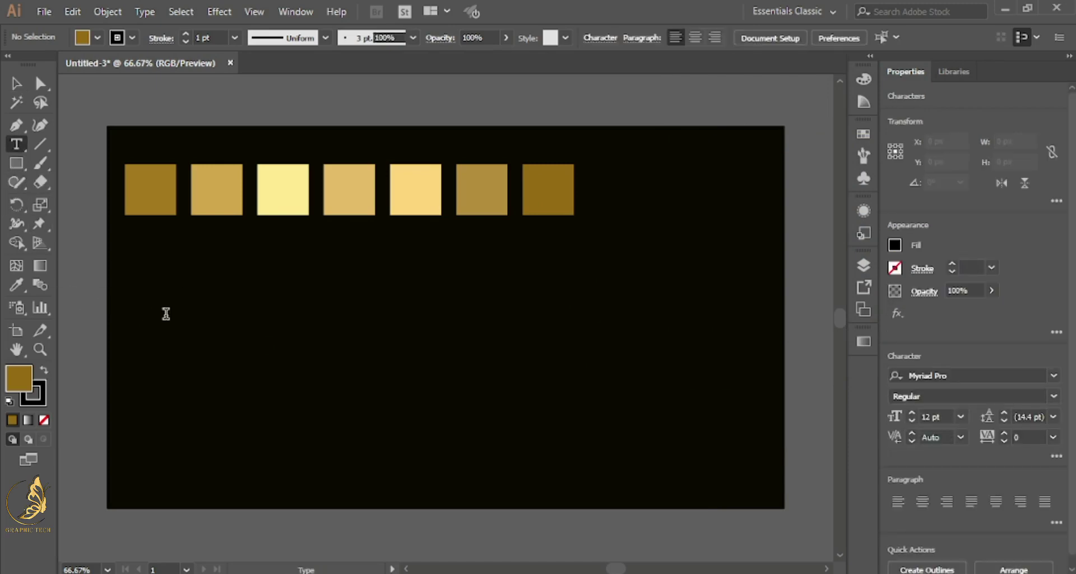
double_click(27, 381)
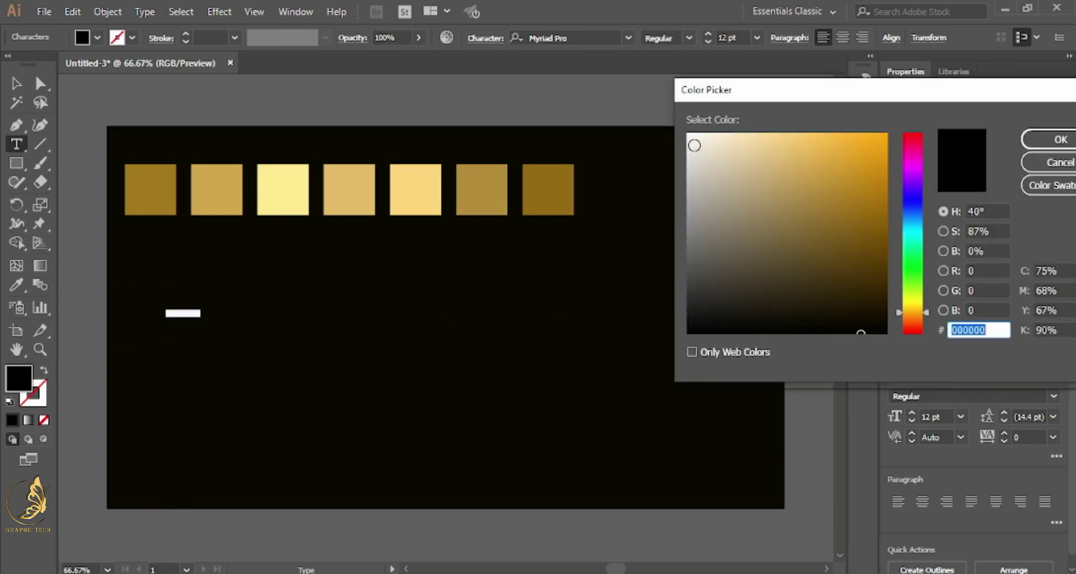
left_click(694, 146)
left_click(1067, 139)
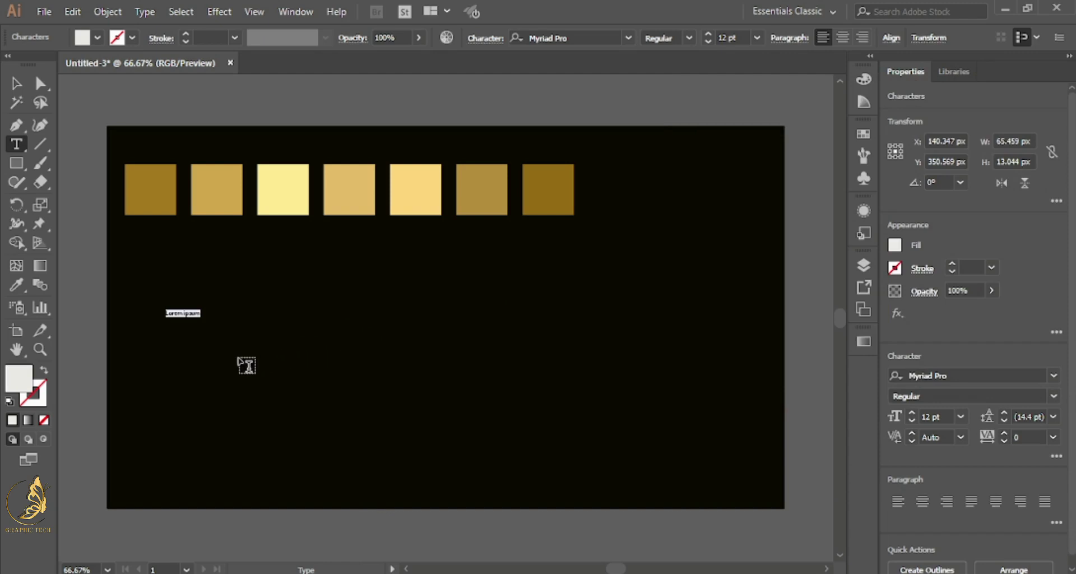
key("BackSpace")
type("a47a1e")
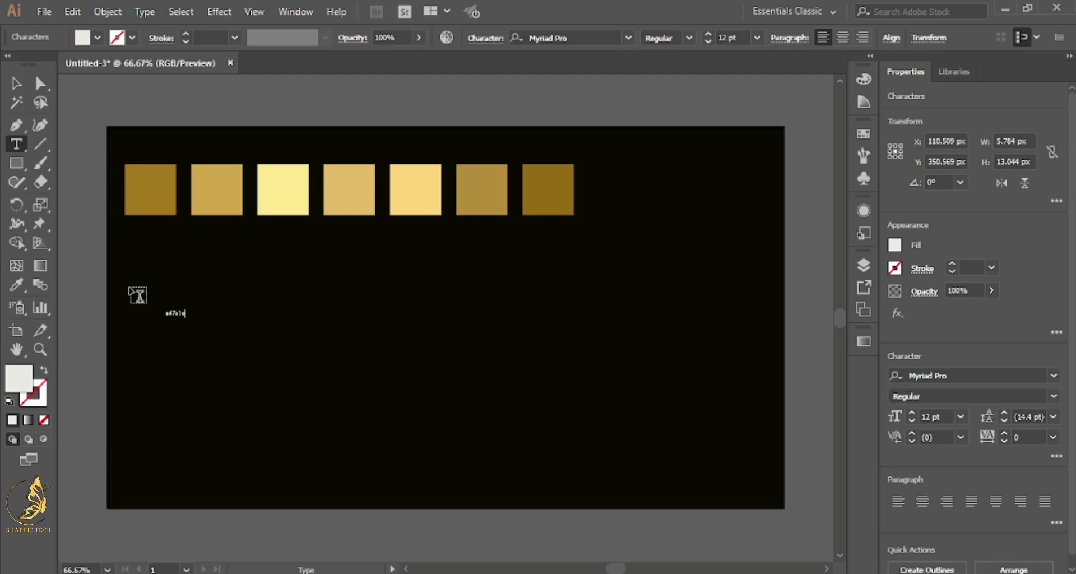
left_click(15, 83)
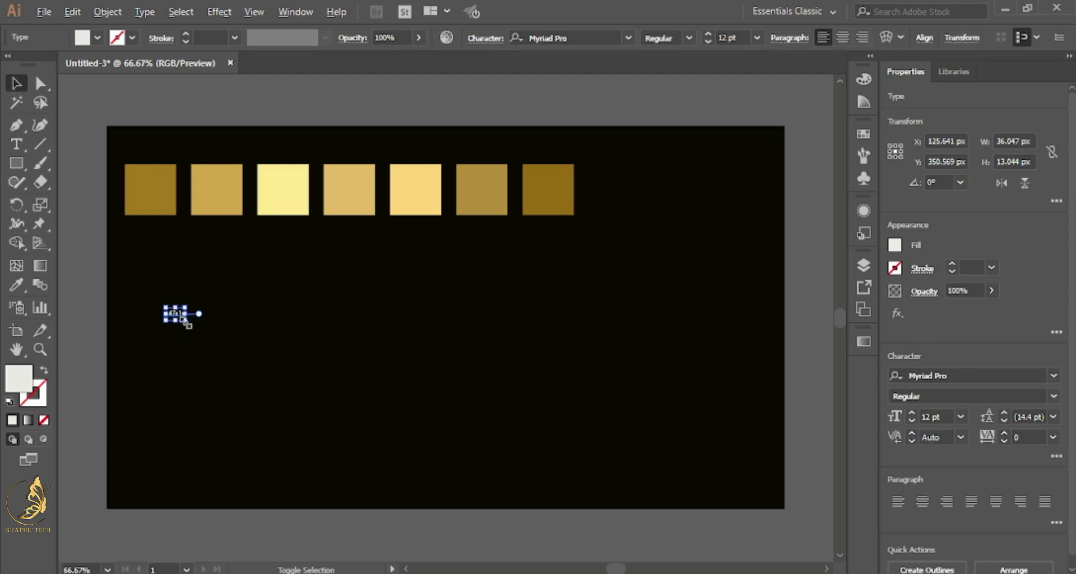
- Scale the a47a1e label up to 29.43 pt and move it above the first gold square
left_click_drag(185, 329, 202, 328)
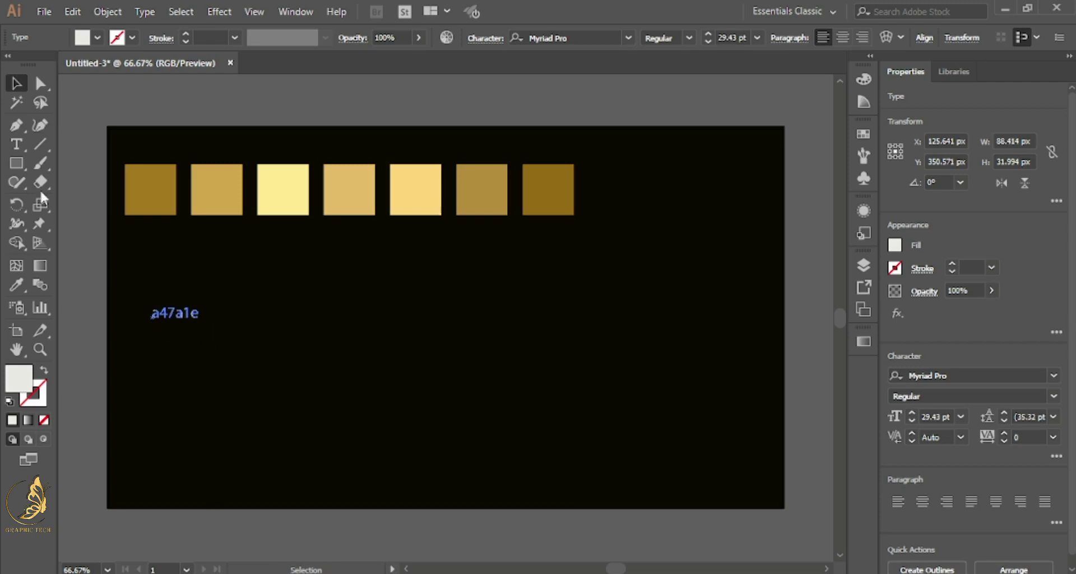
left_click(15, 84)
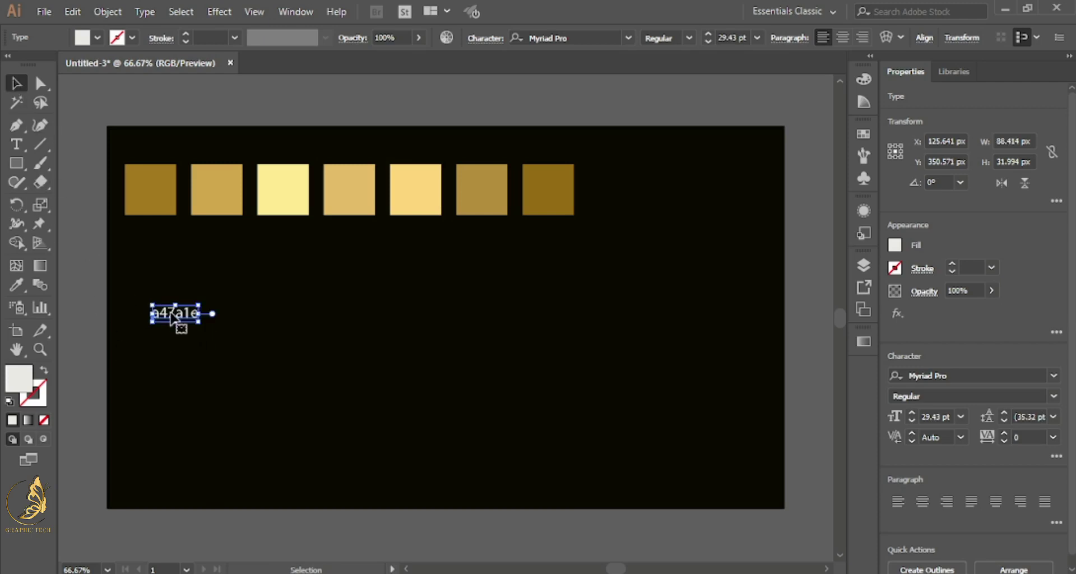
left_click_drag(172, 320, 149, 158)
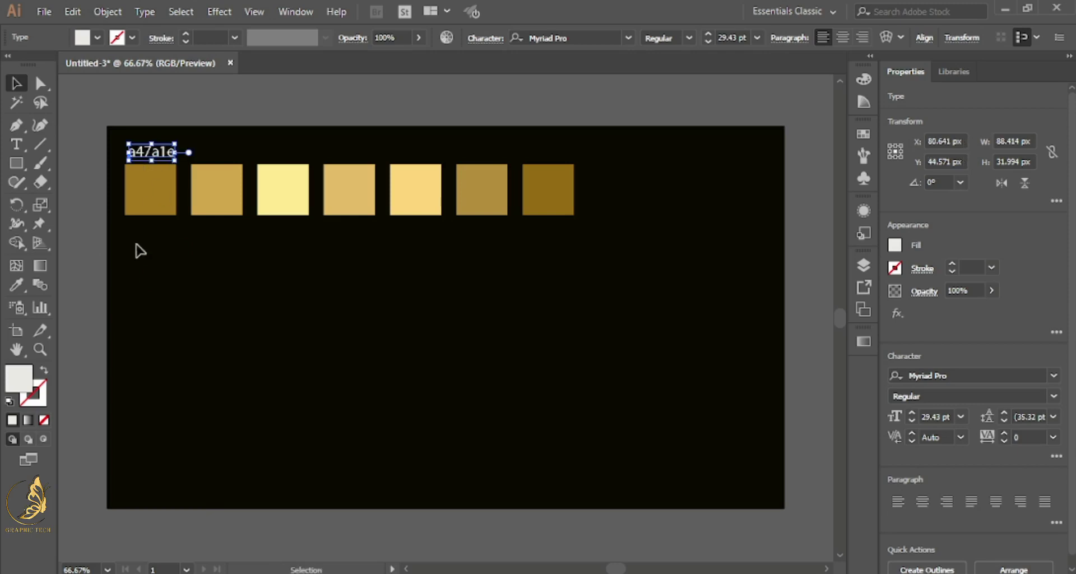
left_click(98, 253)
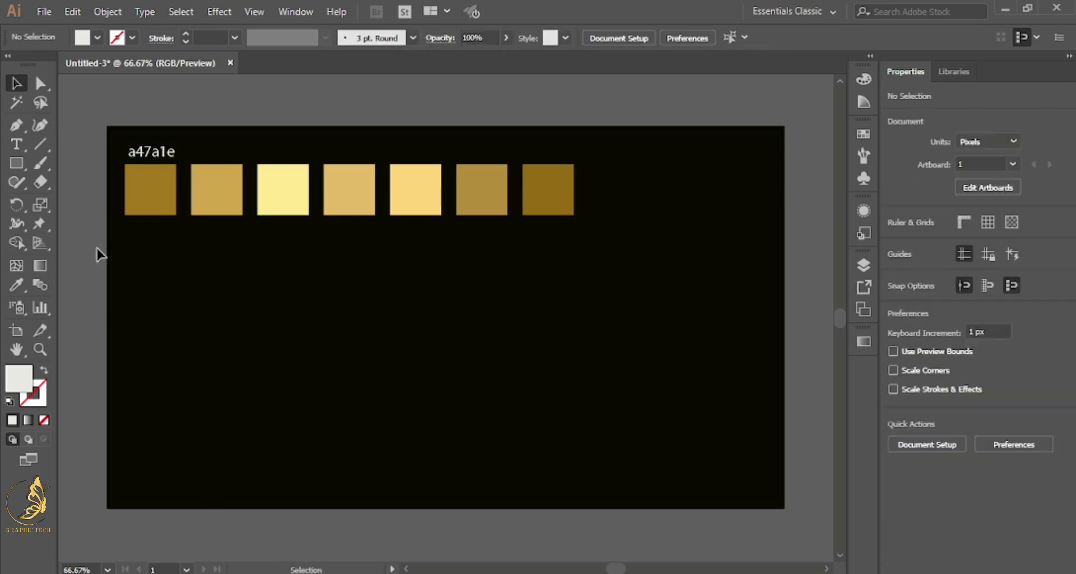
left_click(150, 159)
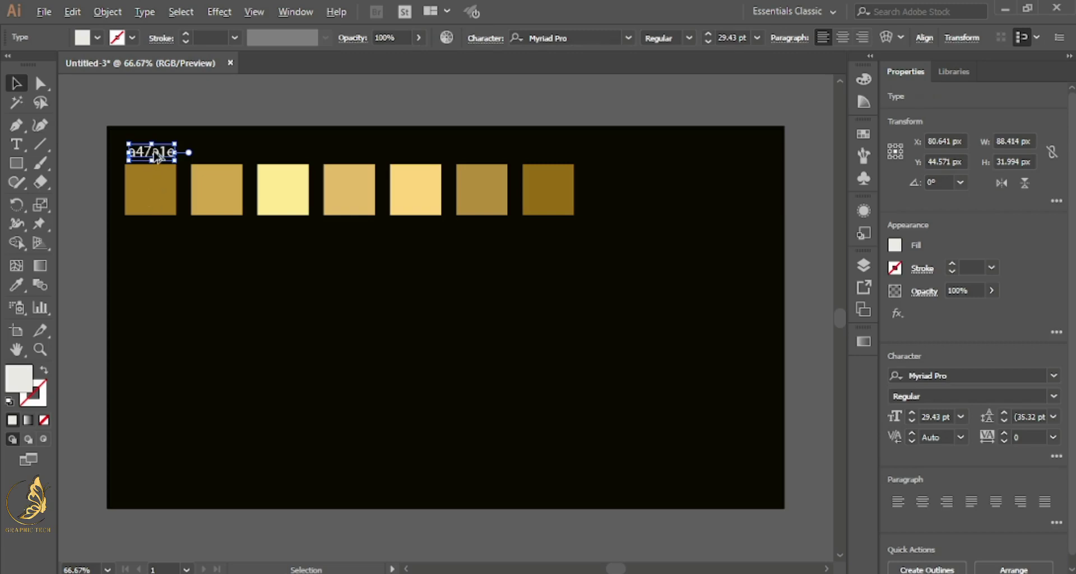
- Duplicate the a47a1e label across the row so a copy sits above each square
left_click_drag(153, 155, 215, 157, "alt")
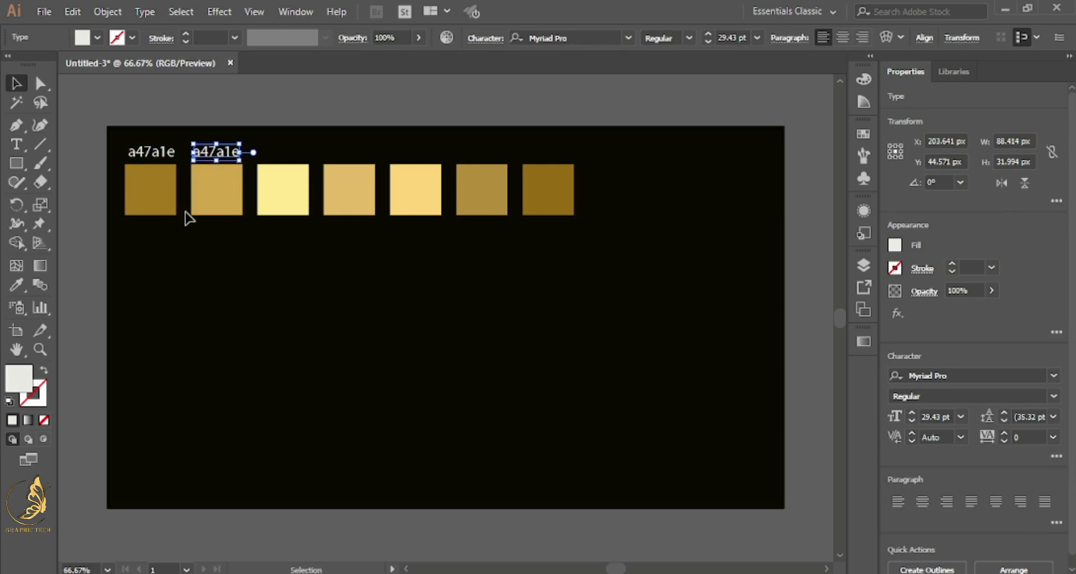
key("ctrl+d")
key("ctrl+d")
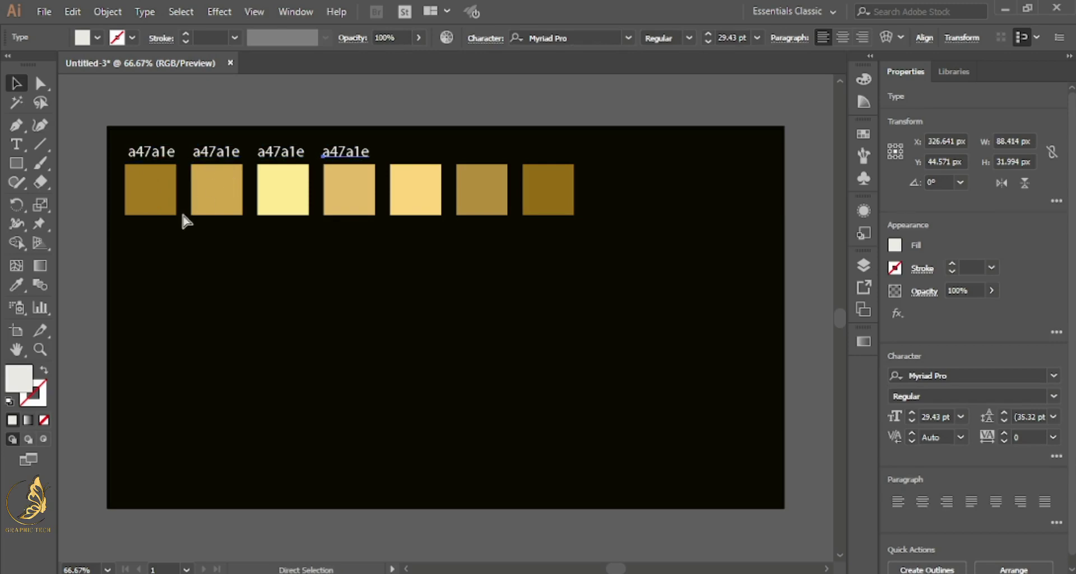
key("ctrl+d")
key("ctrl+d")
key("ctrl+d")
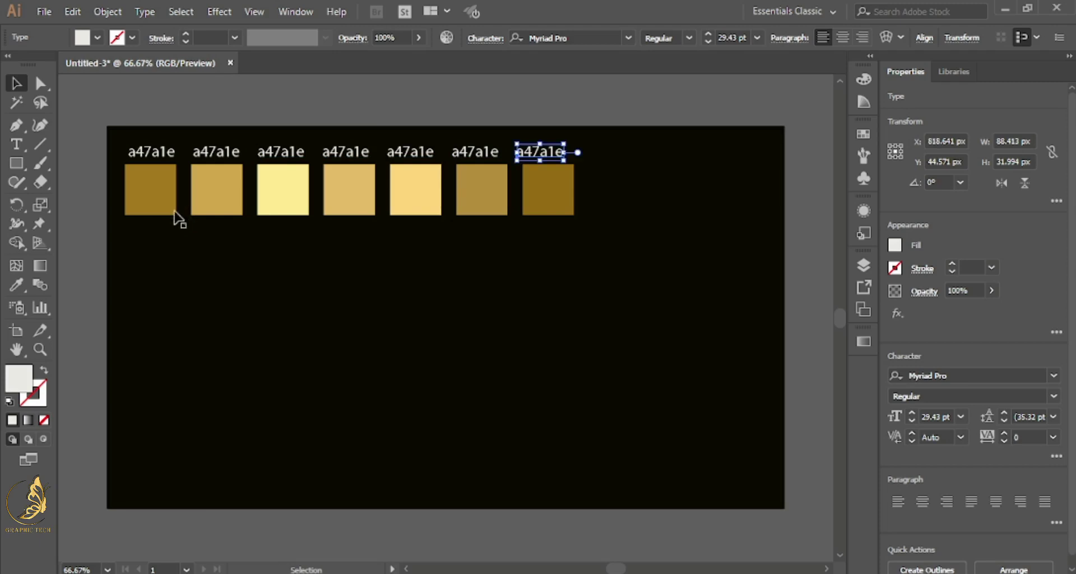
left_click(217, 158)
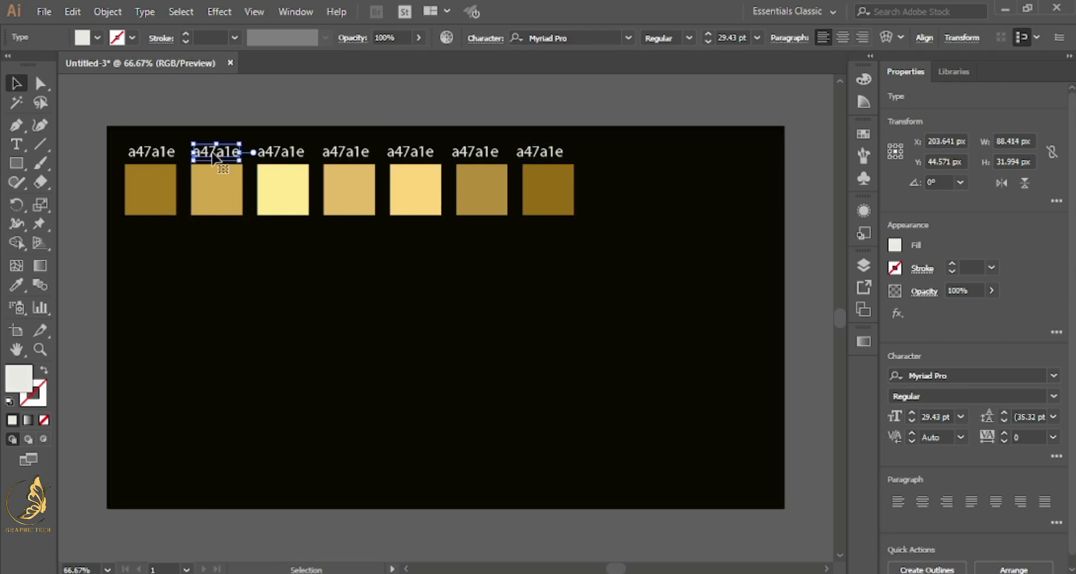
left_click(17, 145)
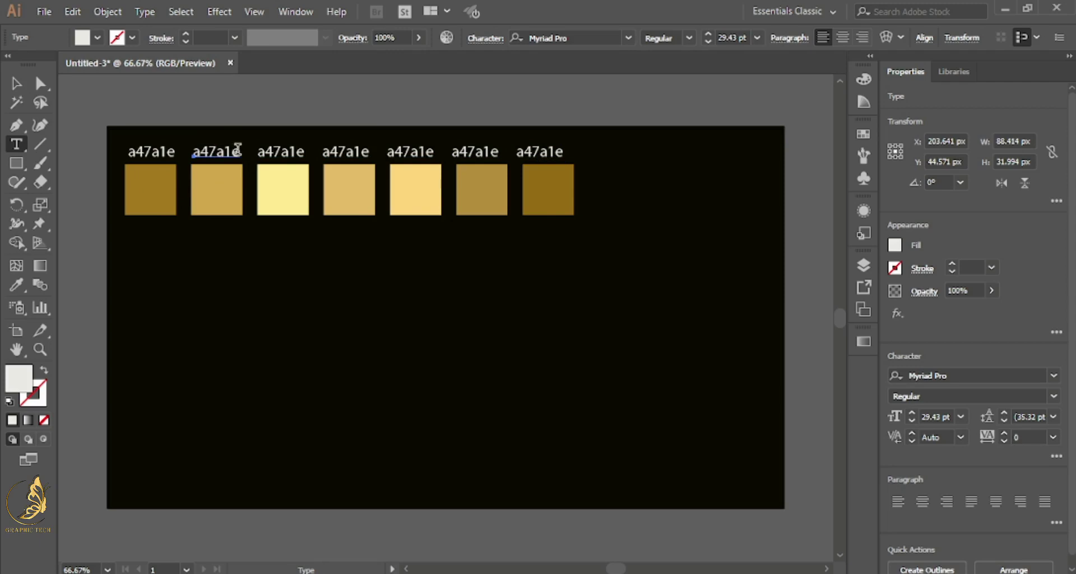
- Change the second square's caption to d3a84c
left_click_drag(240, 151, 205, 151)
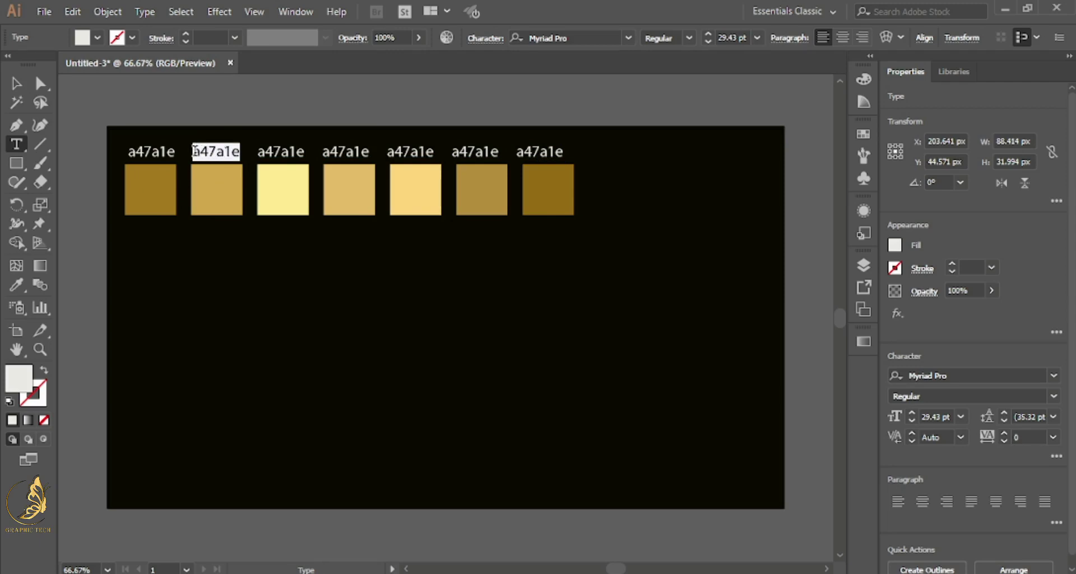
left_click_drag(196, 150, 192, 150)
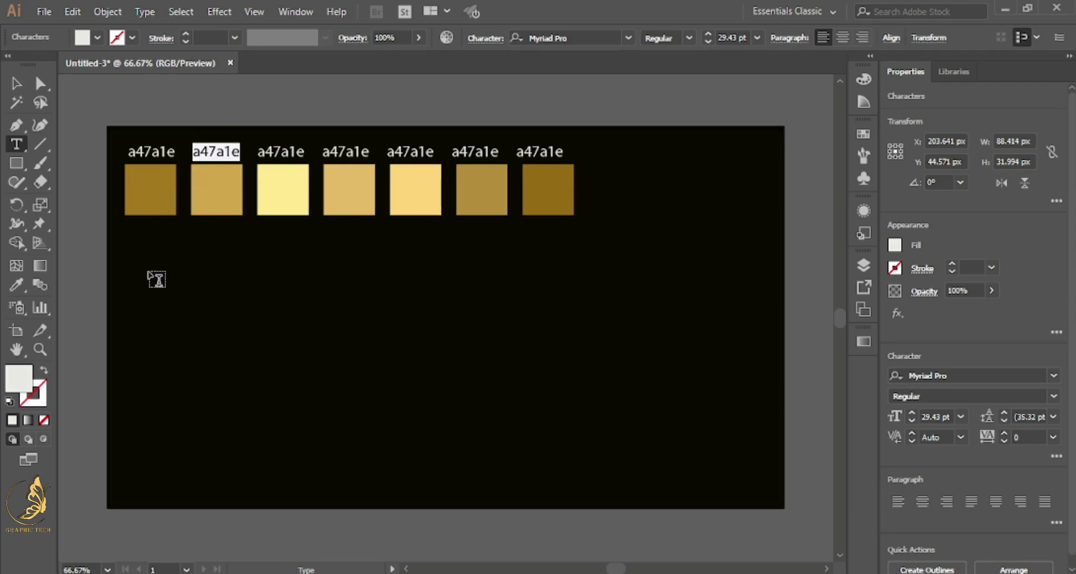
type("d3")
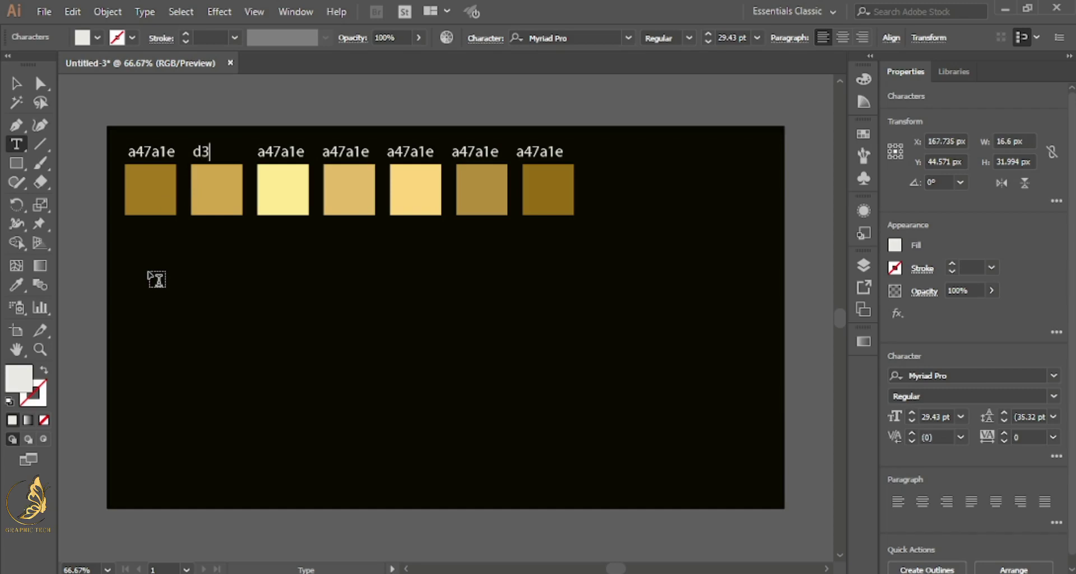
type("a8")
type("4c")
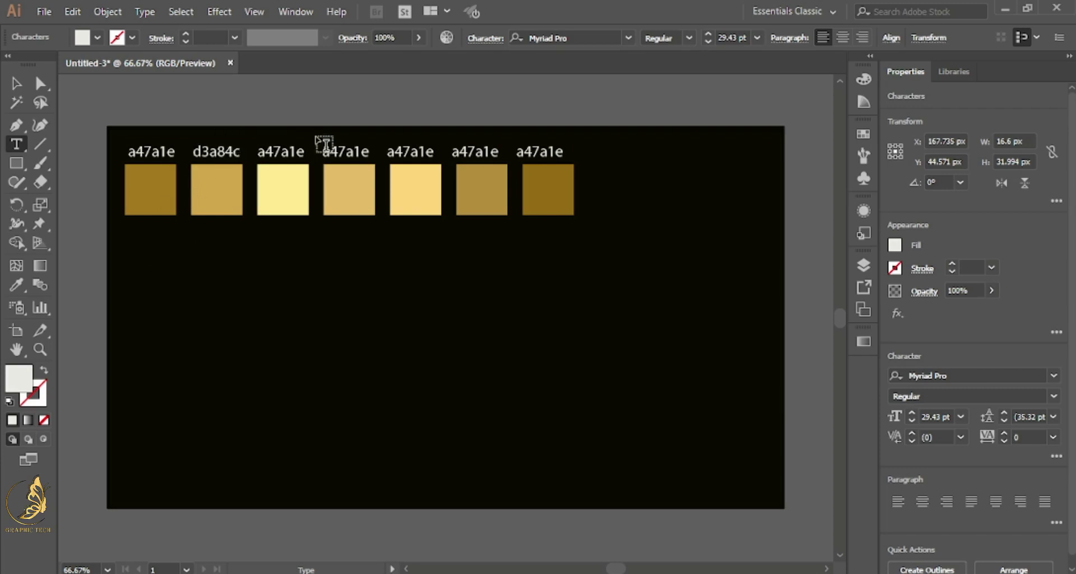
left_click(15, 83)
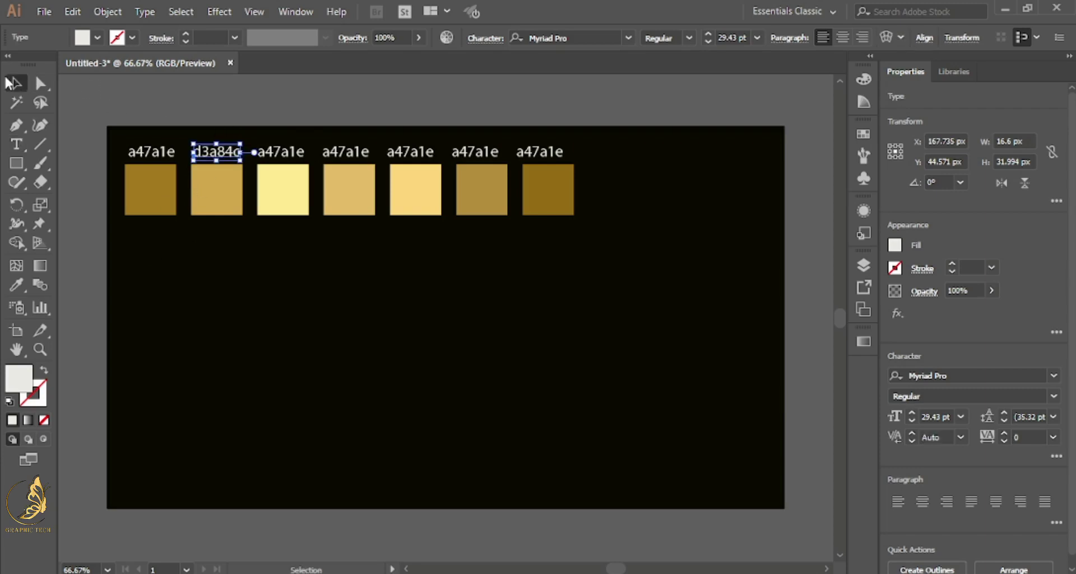
- Change the third square's caption to ffec94
left_click(277, 157)
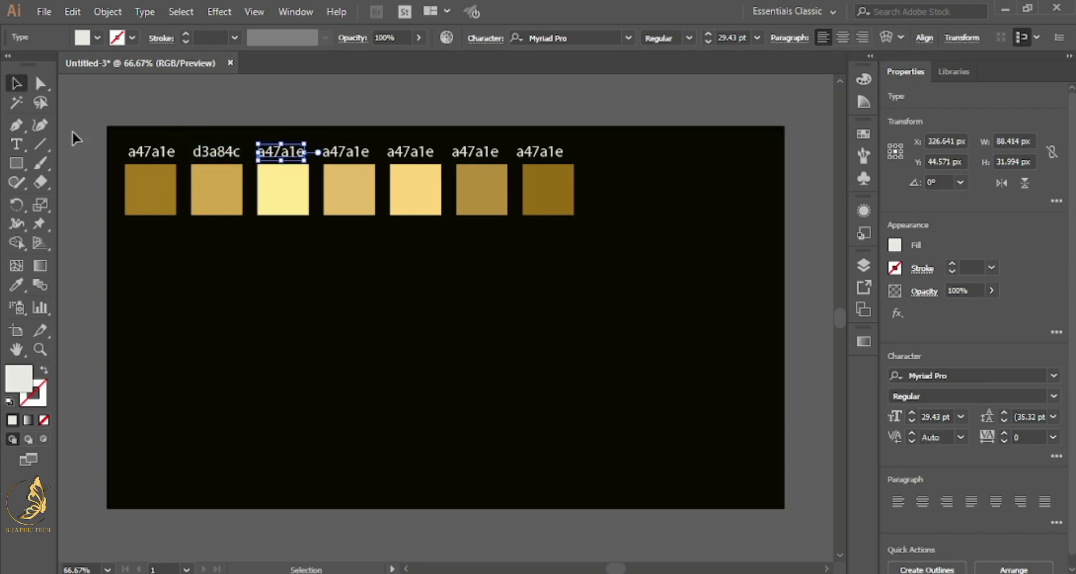
left_click(17, 144)
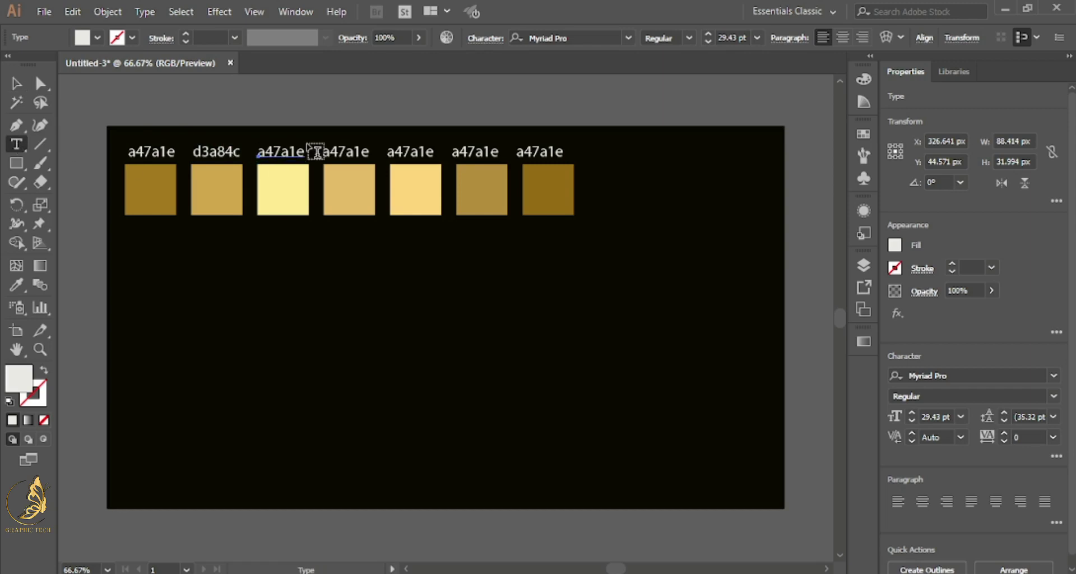
left_click_drag(304, 151, 257, 154)
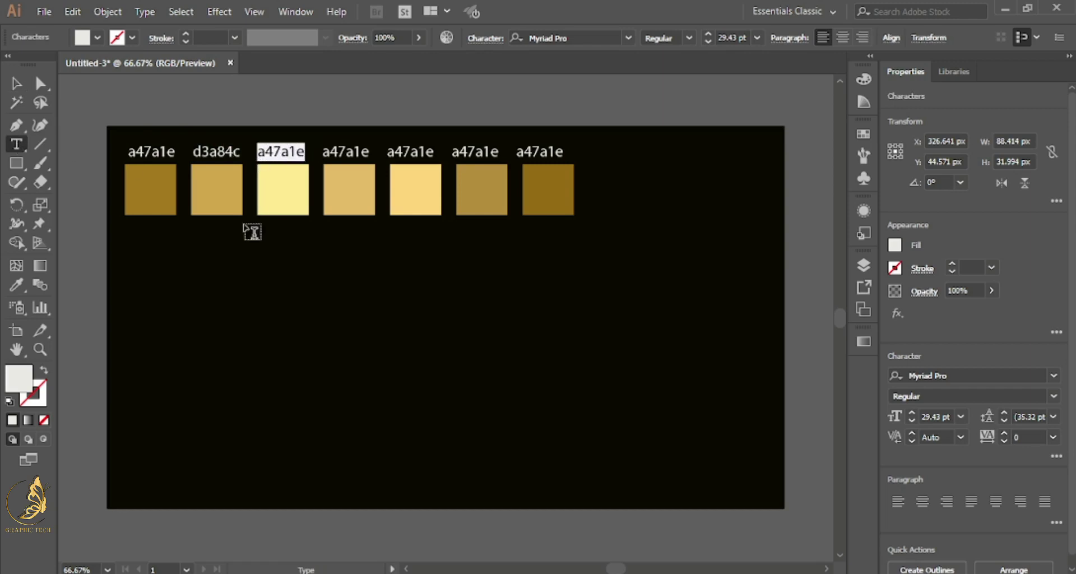
type("f")
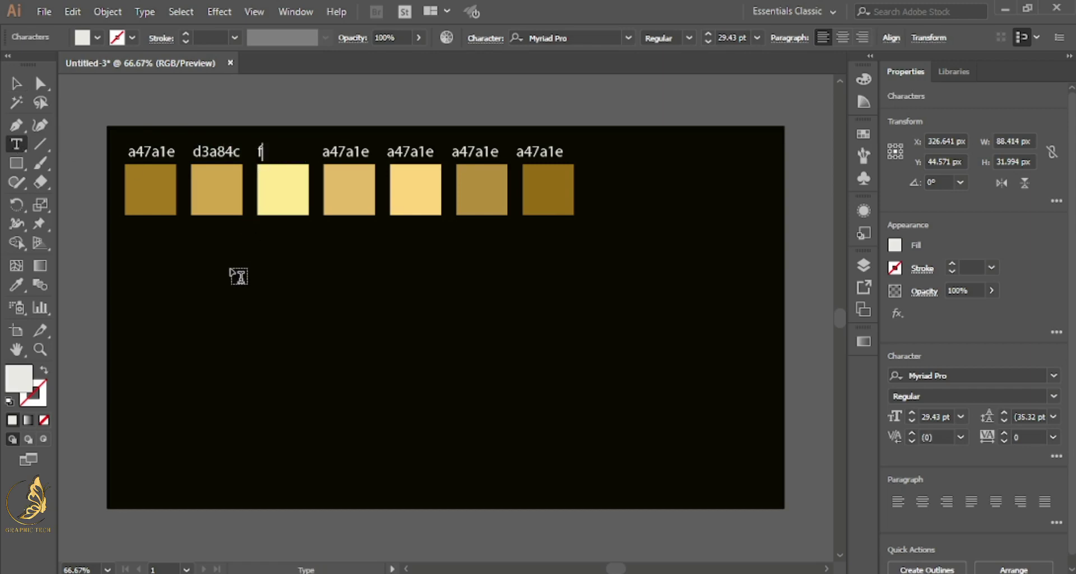
type("fe")
type("c94")
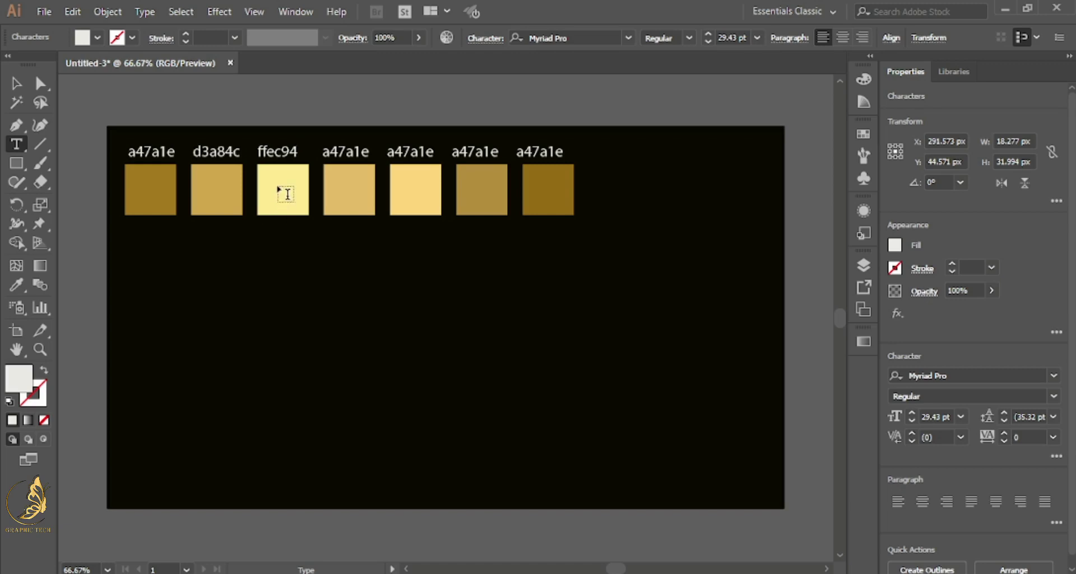
left_click(16, 83)
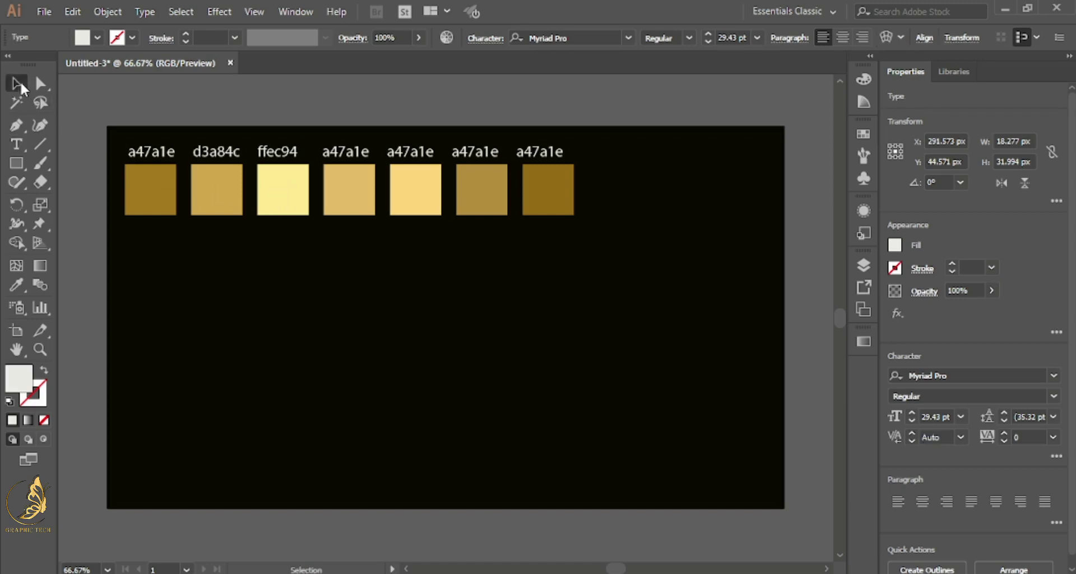
- Change the fourth square's caption to e6be69
left_click(356, 158)
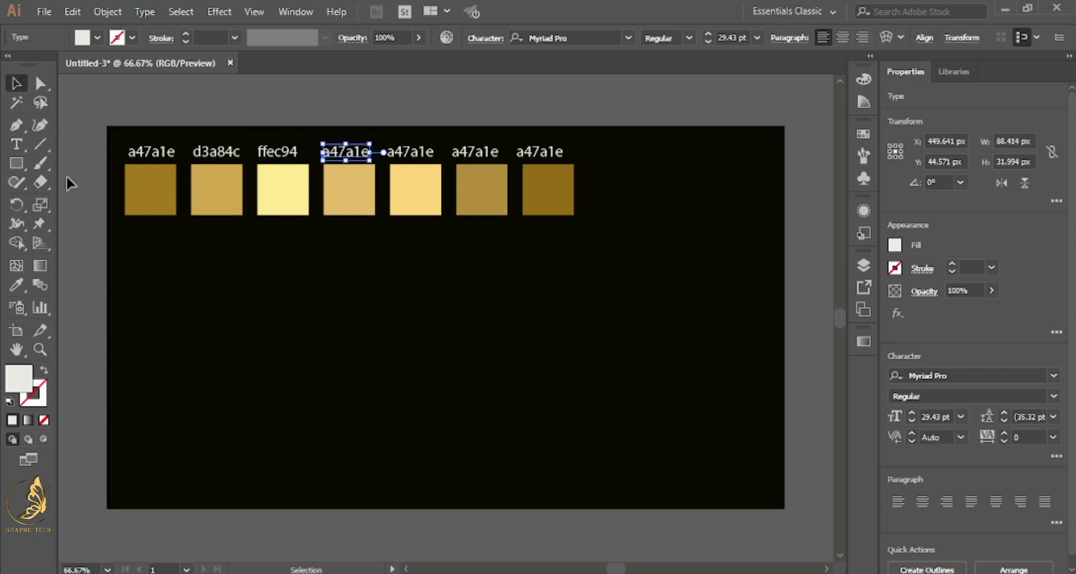
left_click(16, 144)
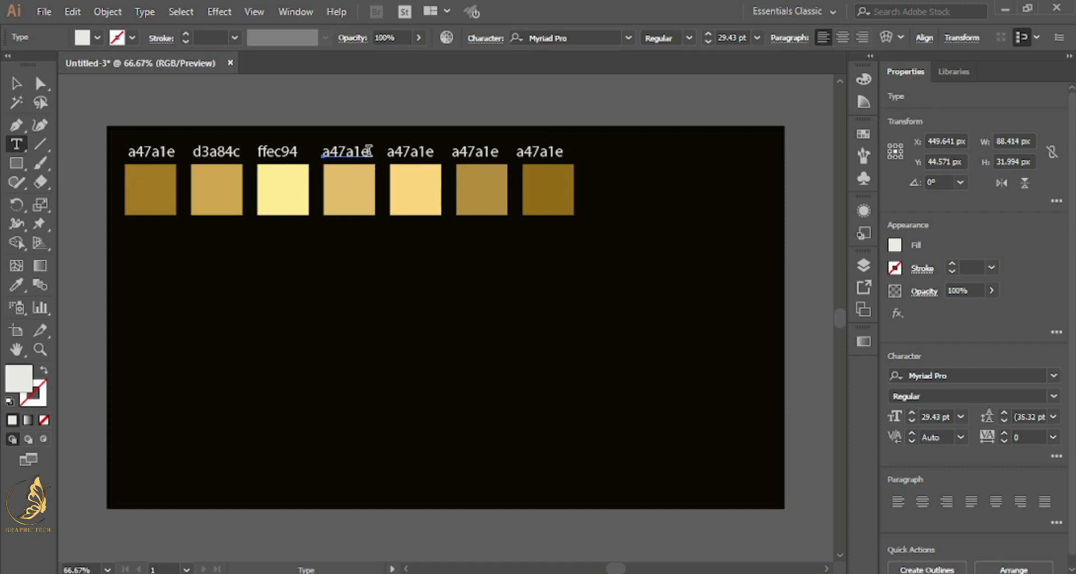
left_click_drag(367, 150, 321, 151)
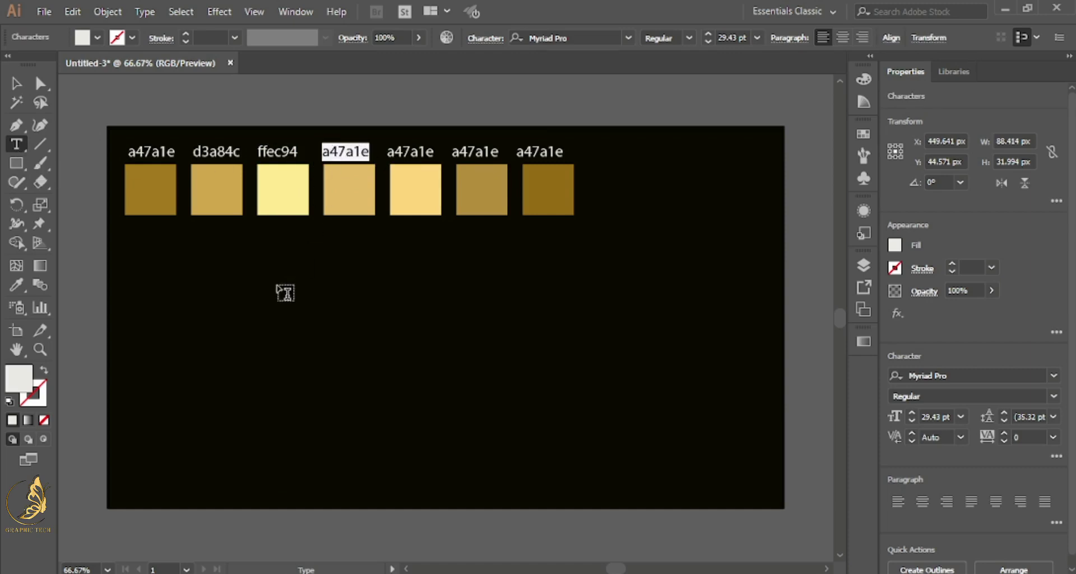
type("e6")
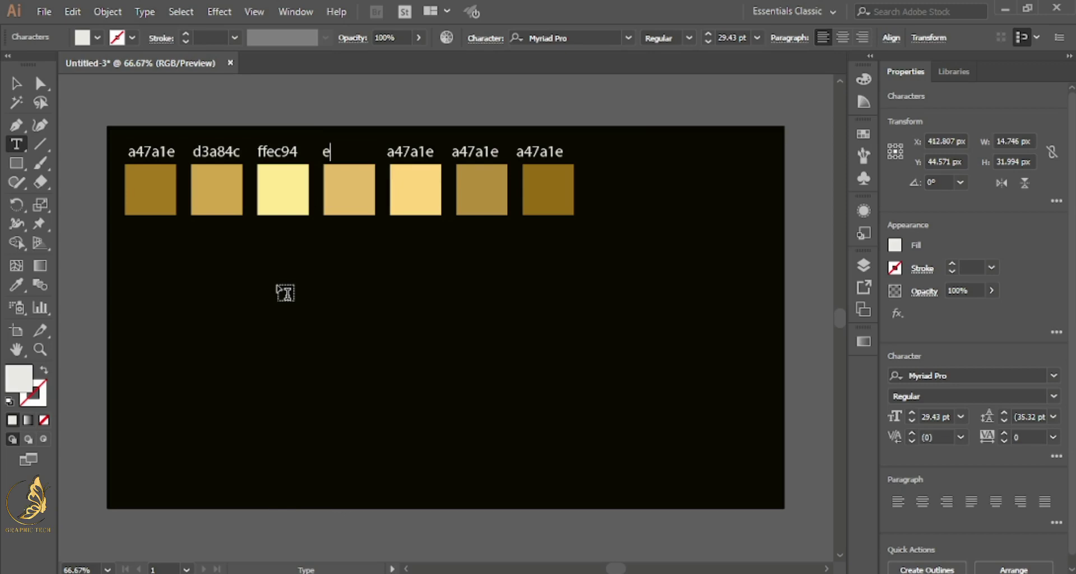
type("be")
type("69")
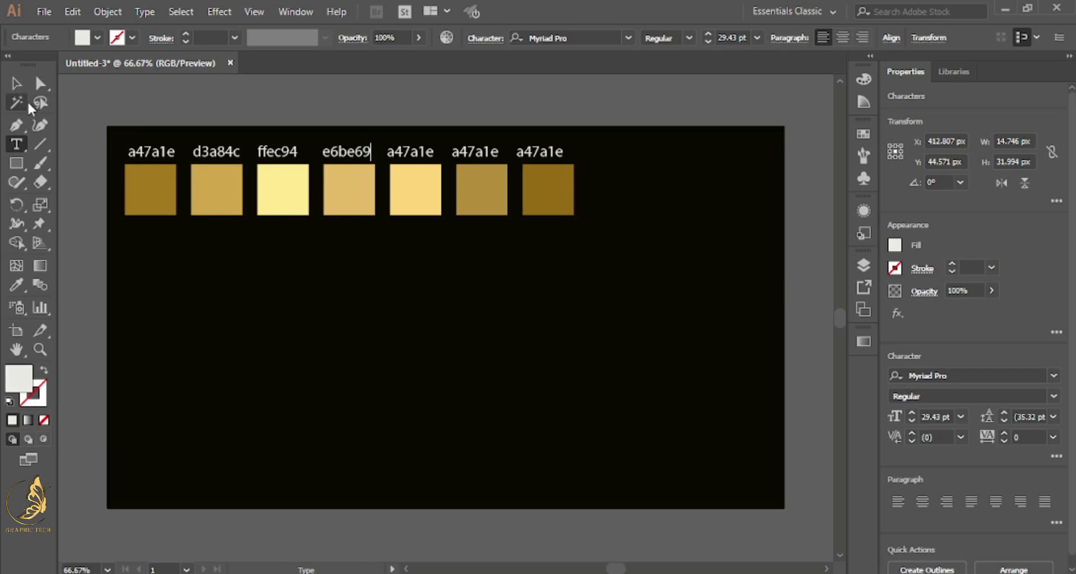
left_click(26, 89)
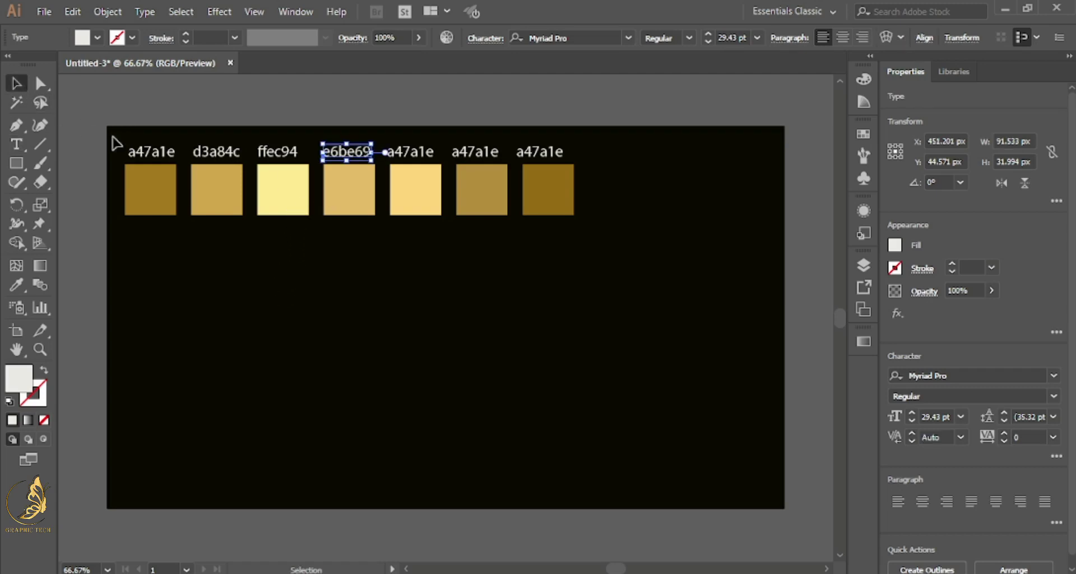
- Change the fifth square's caption to ffd87c, correcting a mistyped digit
left_click(397, 190)
left_click(427, 153)
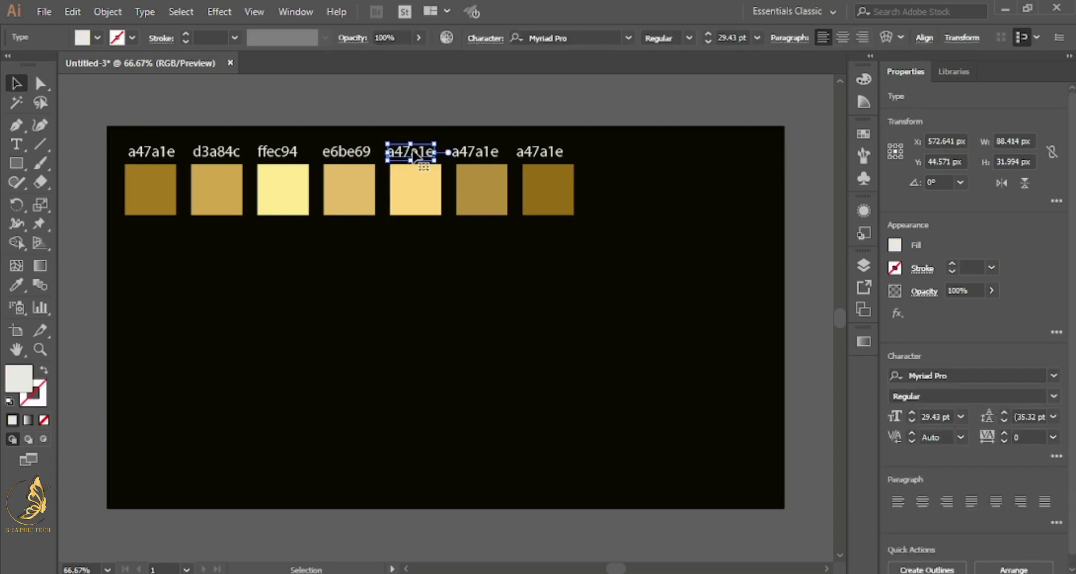
left_click(16, 144)
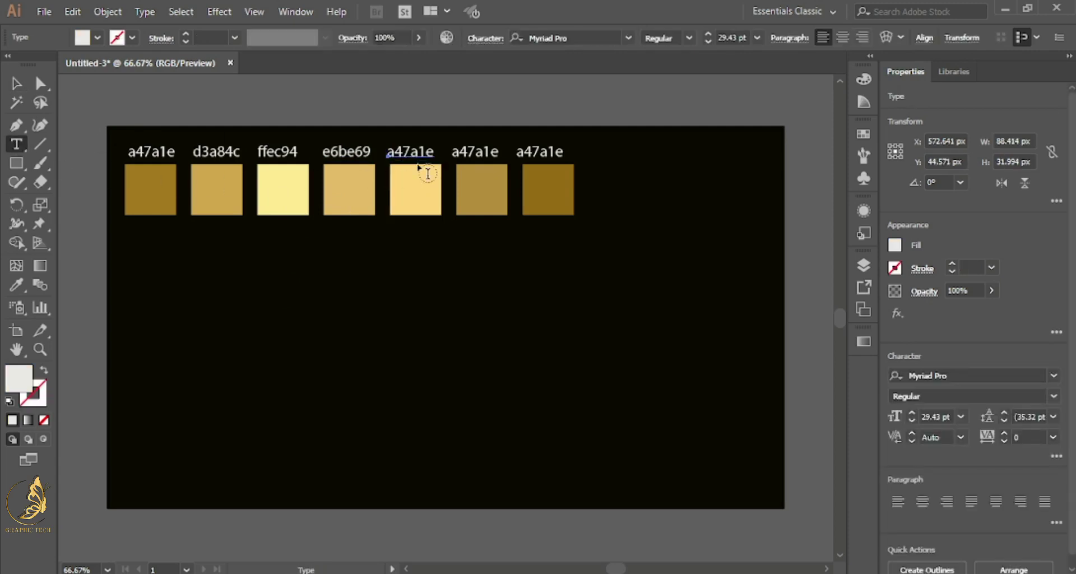
left_click(430, 152)
left_click_drag(431, 152, 388, 153)
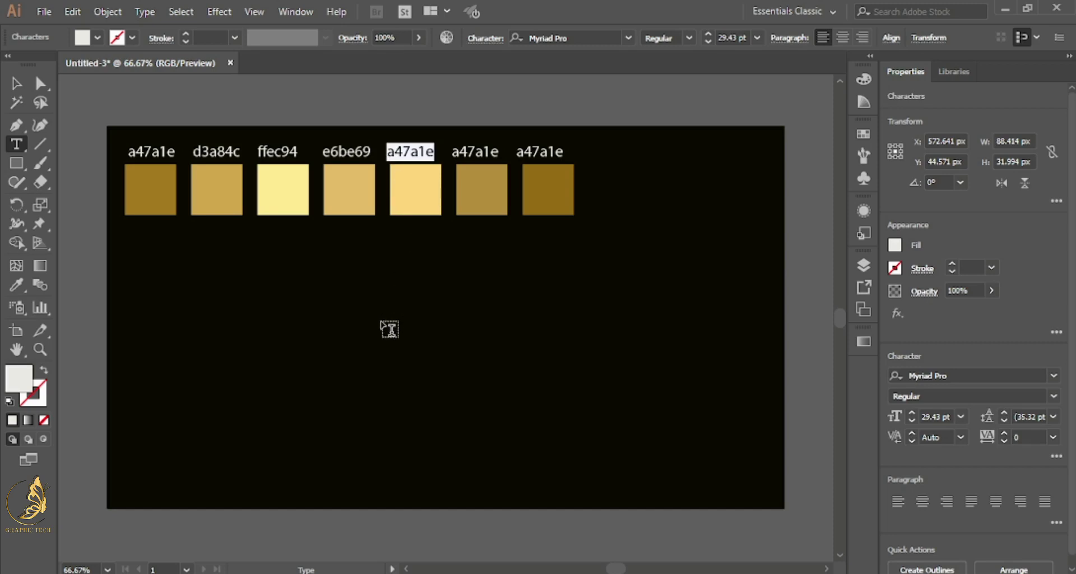
type("ff")
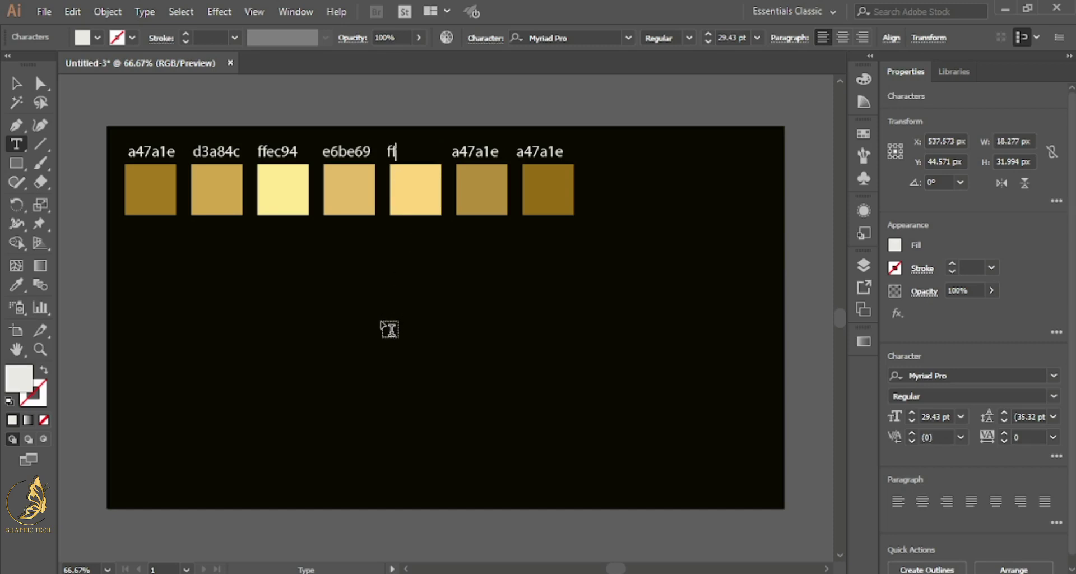
type("d84")
key("BackSpace")
type("7c")
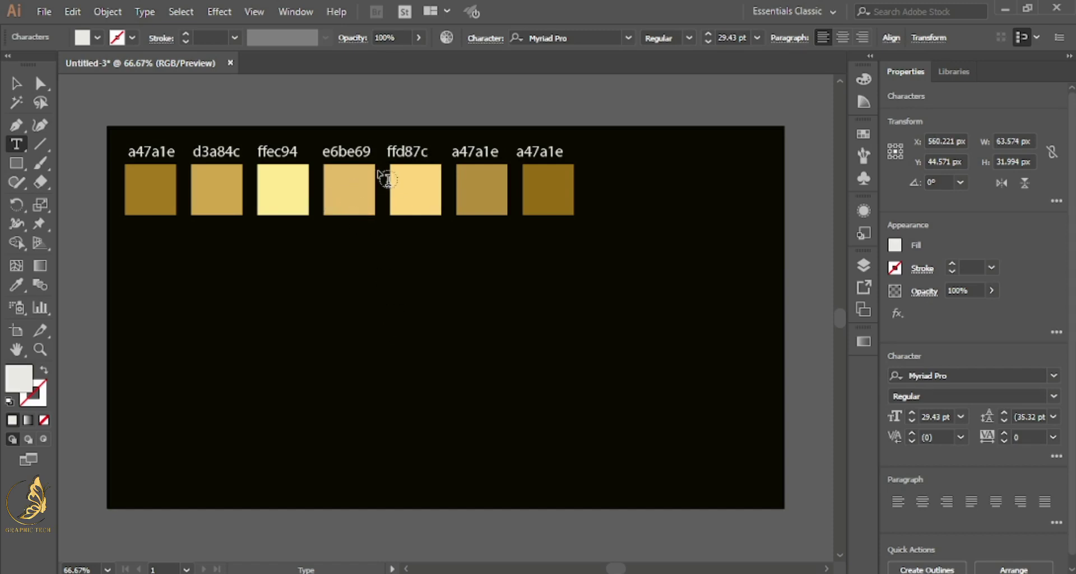
left_click(16, 83)
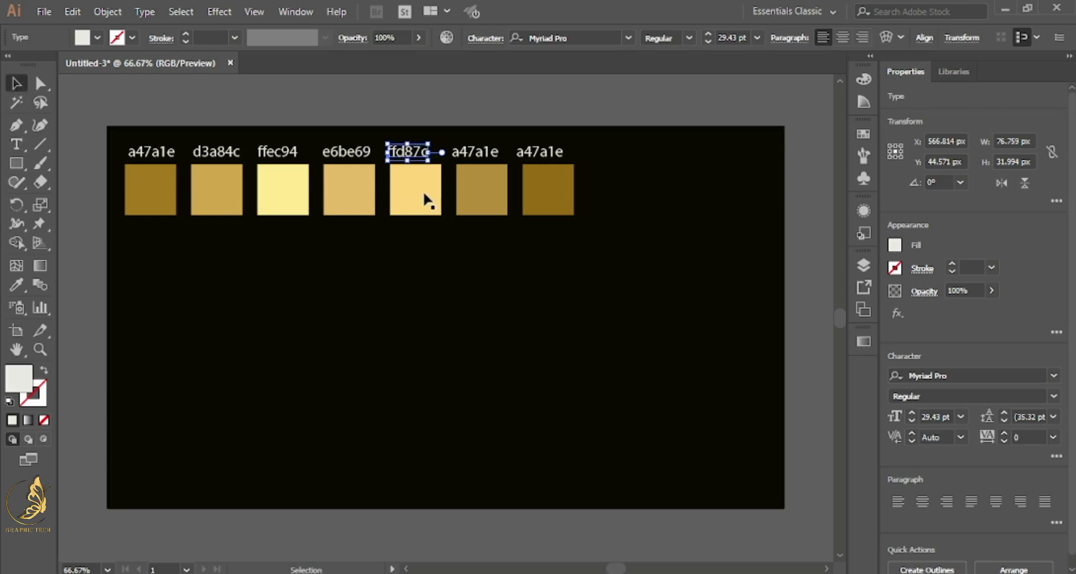
- Change the sixth square's caption to b58f3e
left_click(480, 157)
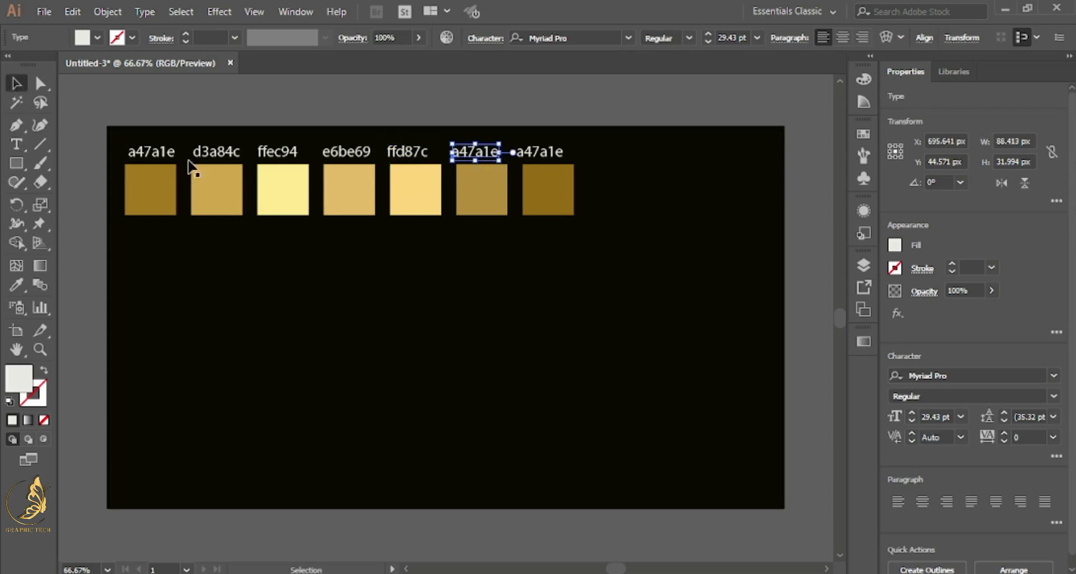
left_click(15, 144)
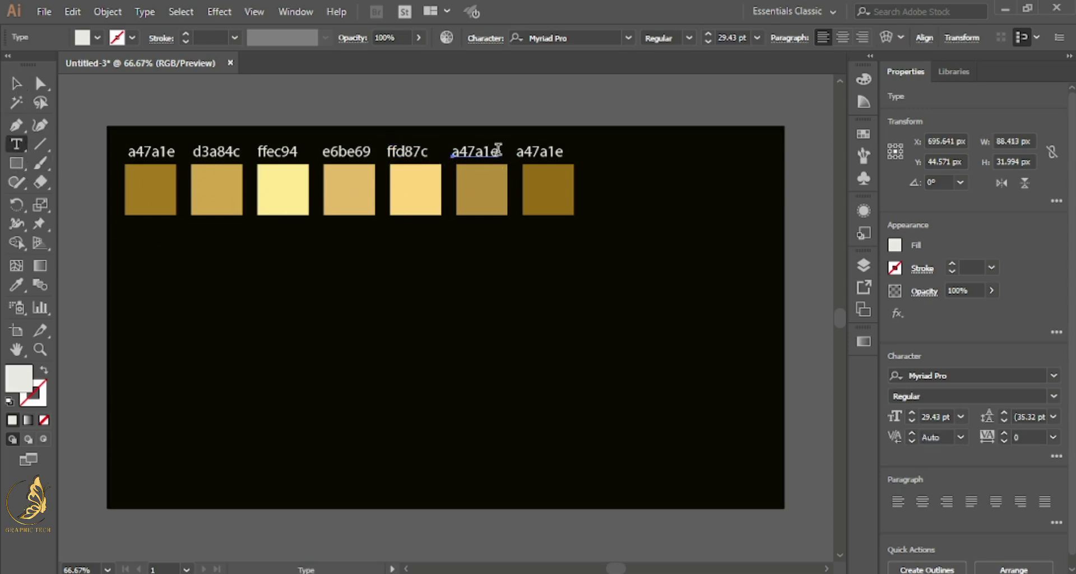
left_click_drag(499, 151, 455, 153)
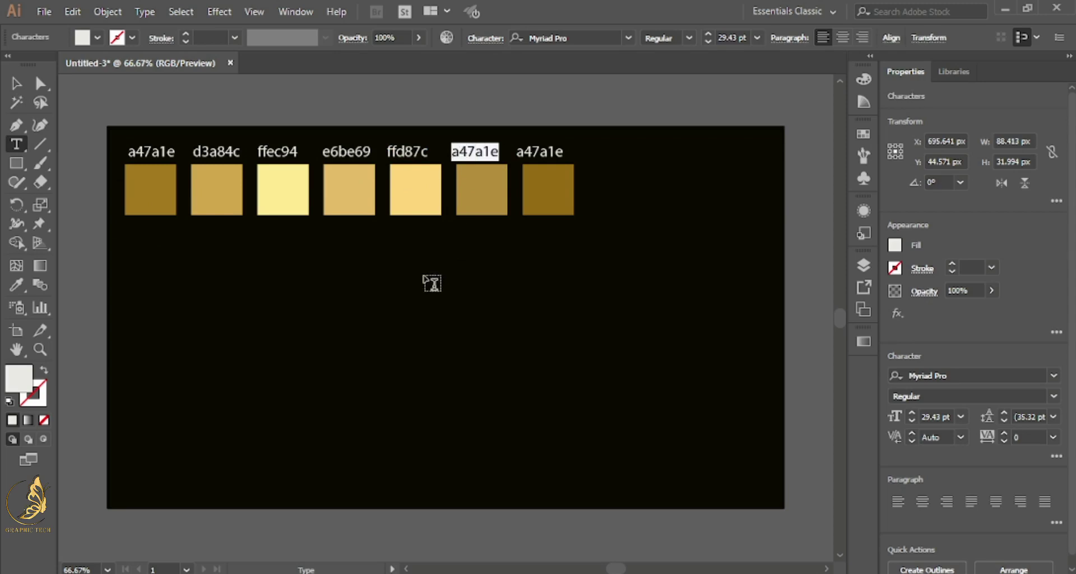
type("b58")
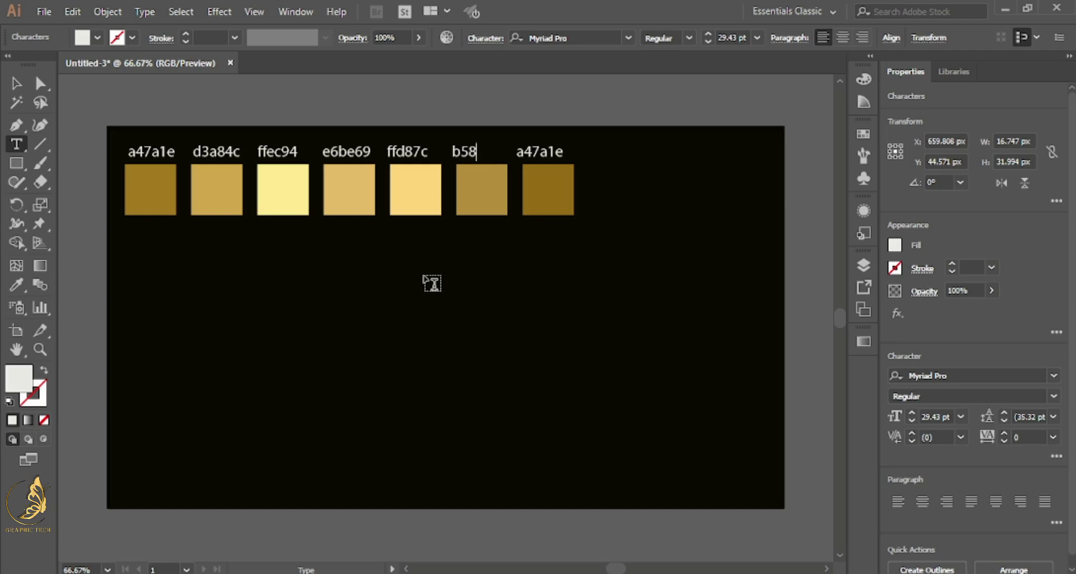
type("f3")
type("e")
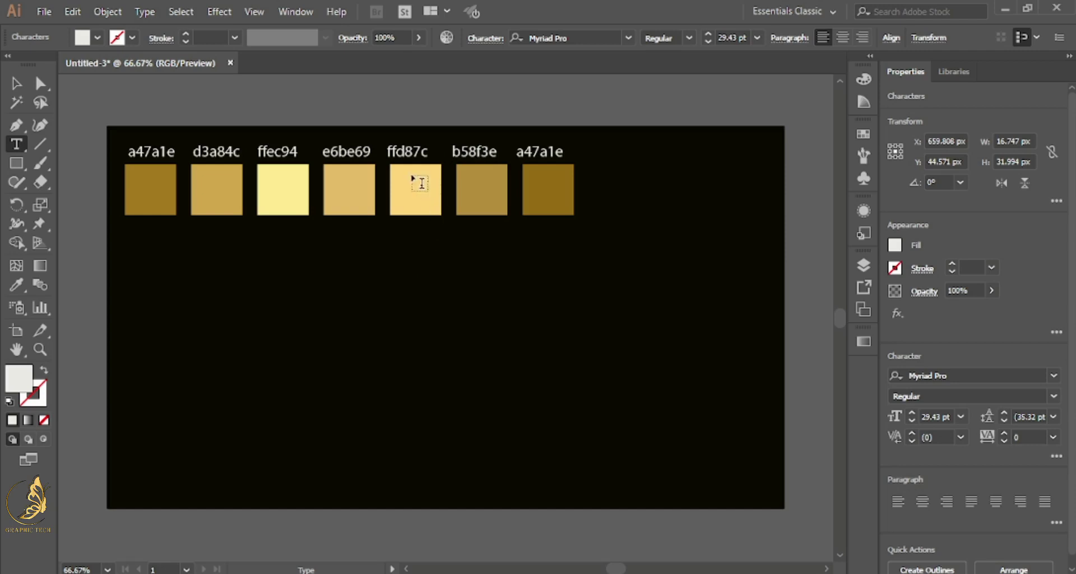
left_click(13, 85)
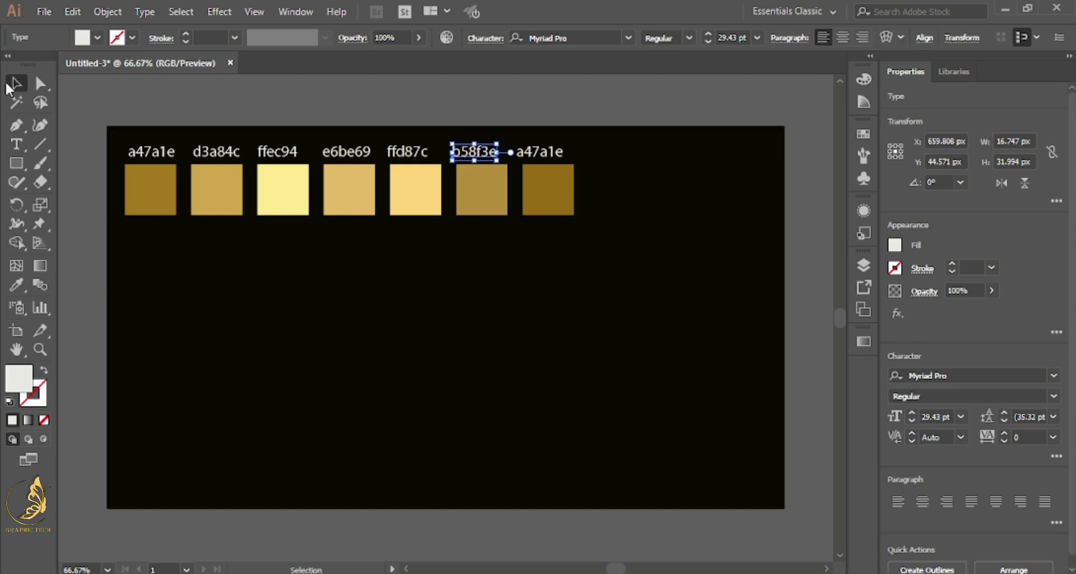
- Change the seventh square's caption to 956d13 and nudge it slightly right into line
left_click(539, 160)
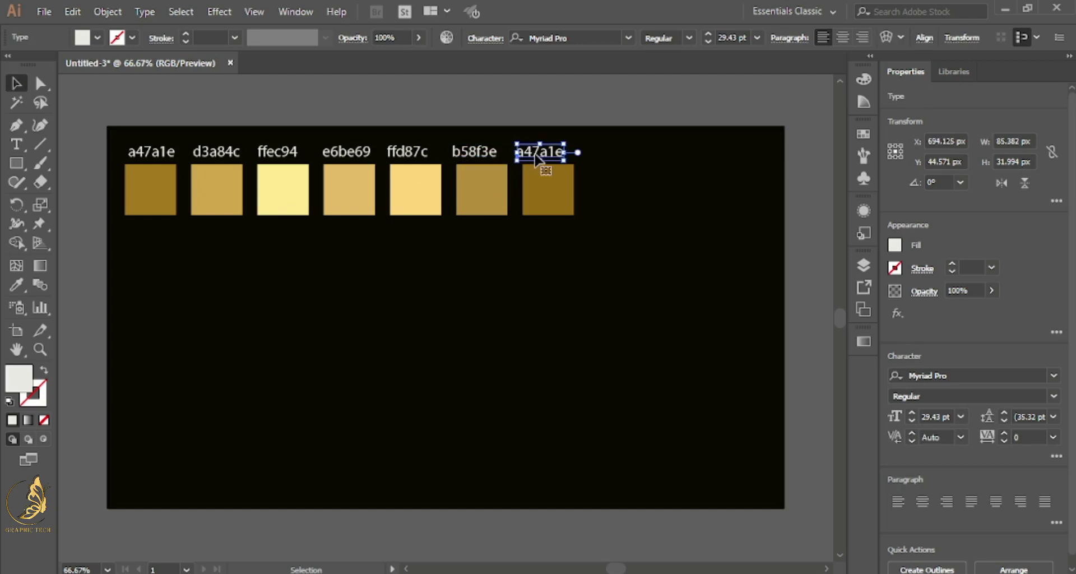
left_click(16, 144)
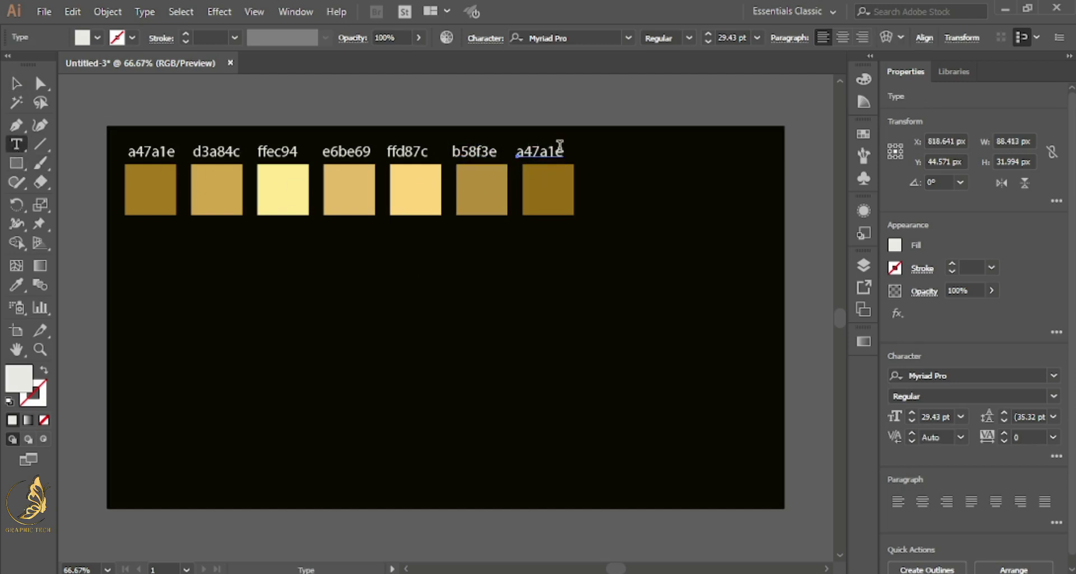
left_click_drag(564, 152, 516, 154)
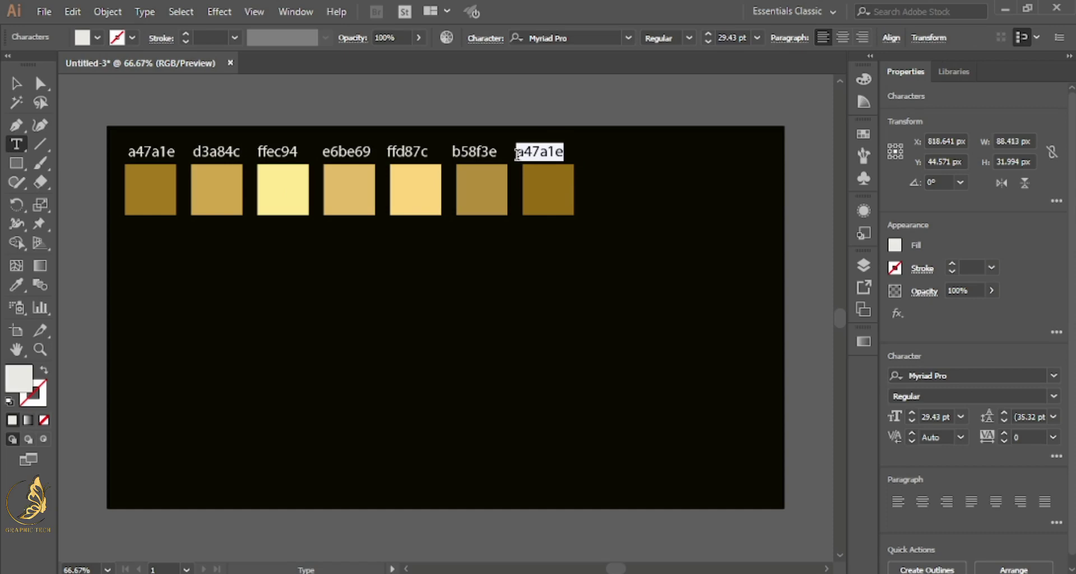
type("856d")
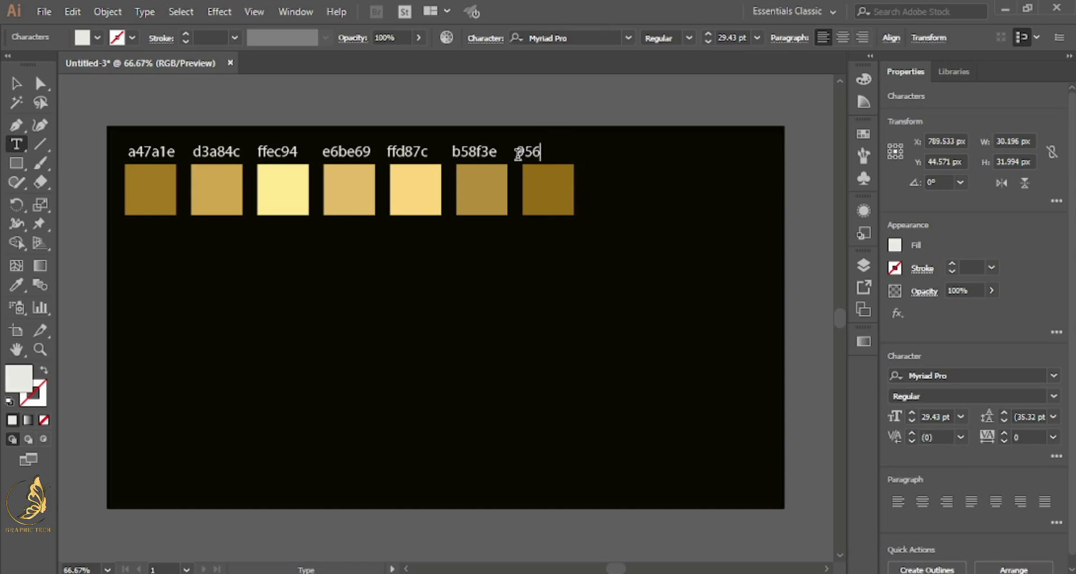
type("13")
left_click(16, 83)
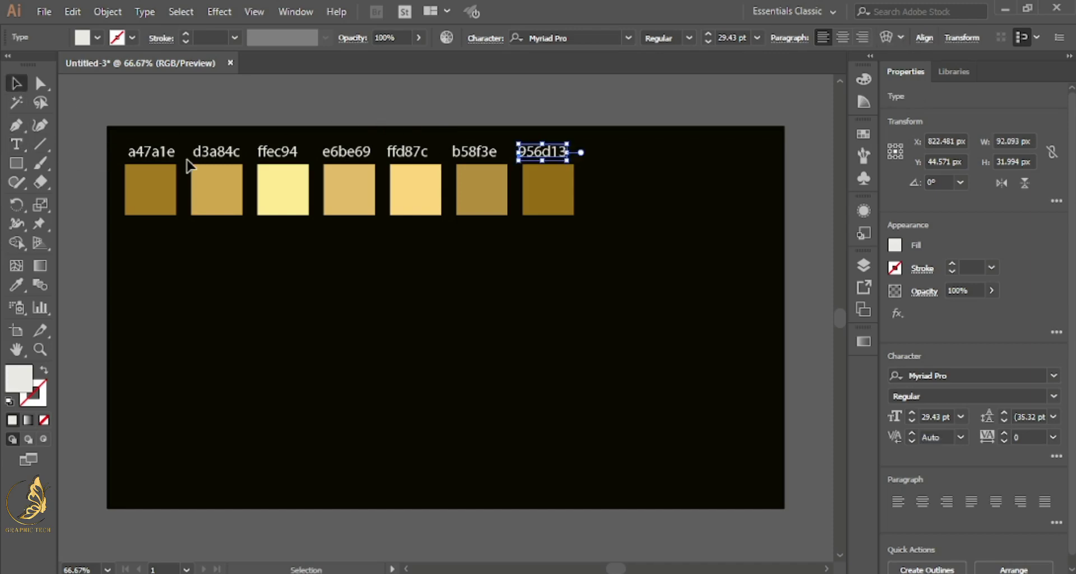
key("Right")
key("Right")
key("Right")
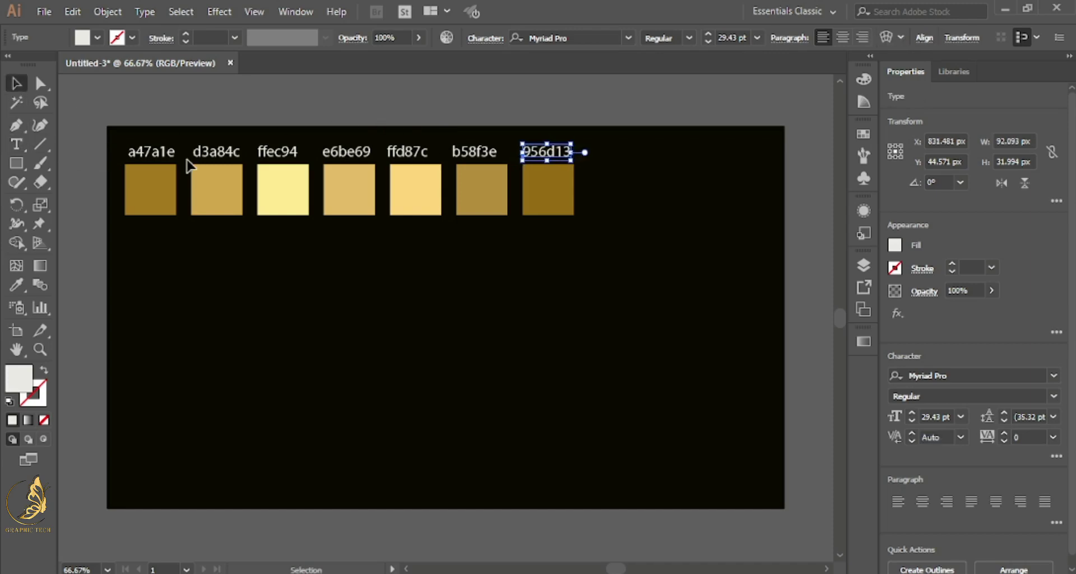
- Nudge the b58f3e label right so it is centred over its swatch
left_click(81, 175)
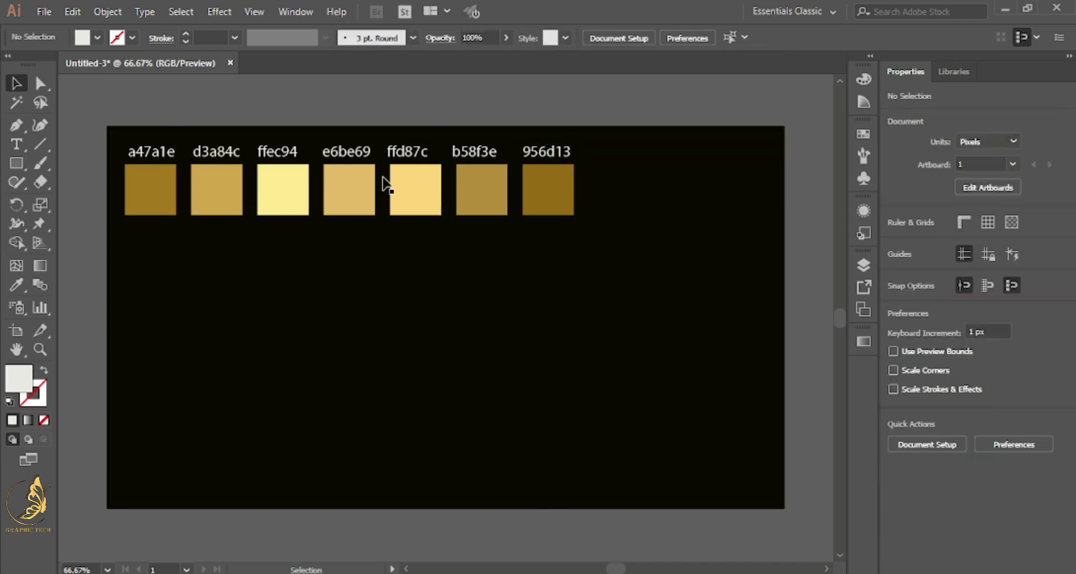
left_click(474, 159)
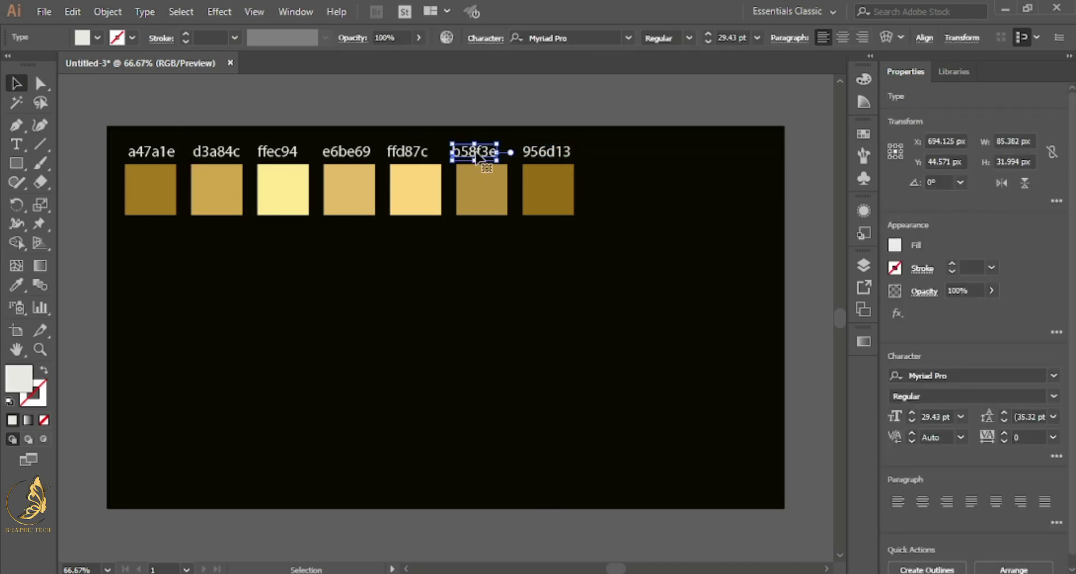
left_click_drag(477, 159, 491, 159)
- Reposition the ffd87c label so it is centred above the fifth swatch
left_click(425, 156)
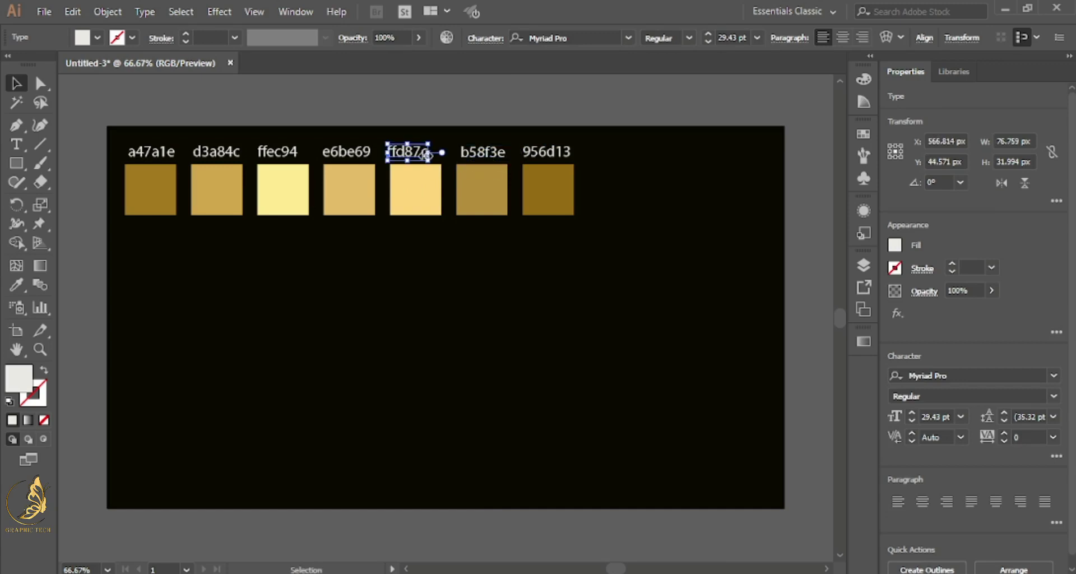
left_click_drag(426, 154, 433, 154)
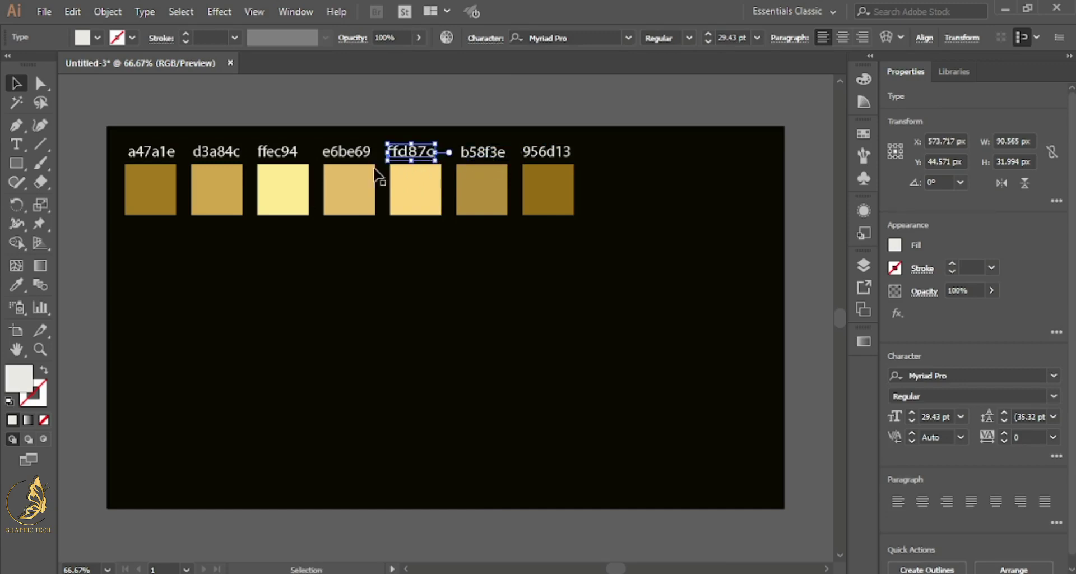
left_click(89, 207)
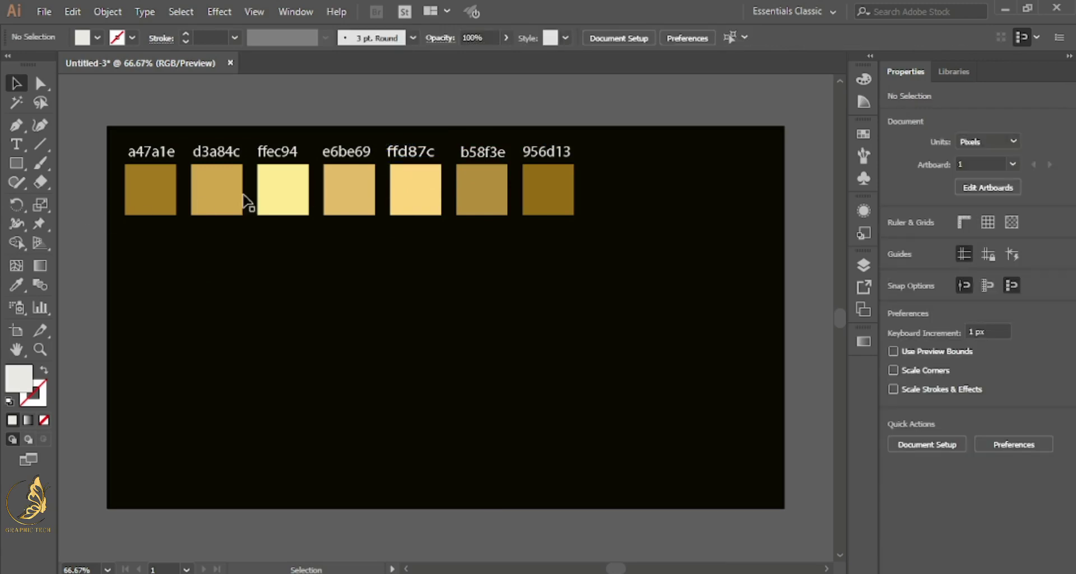
left_click(424, 164)
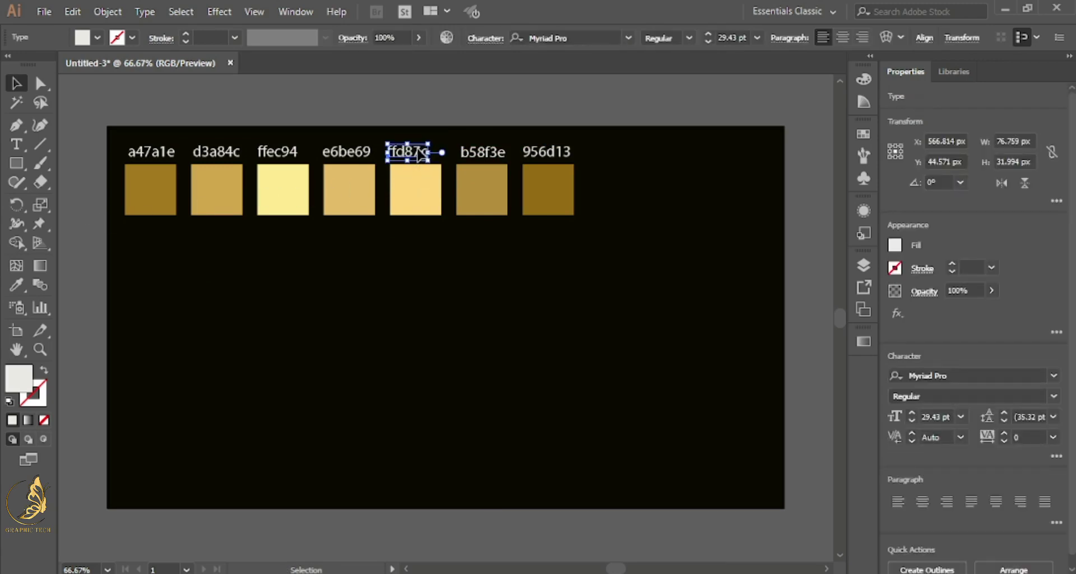
left_click_drag(417, 151, 422, 149)
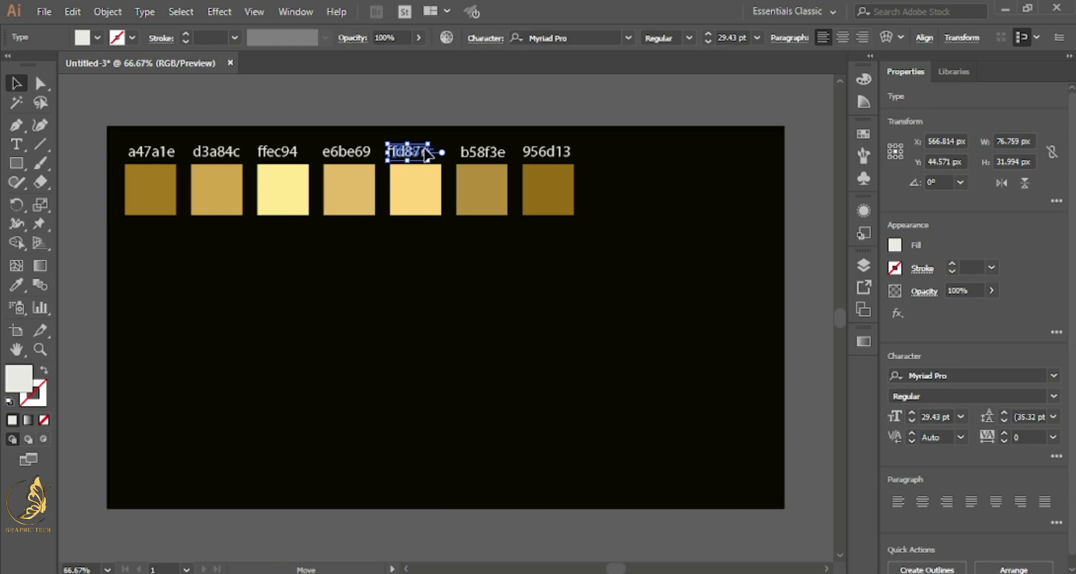
left_click(88, 252)
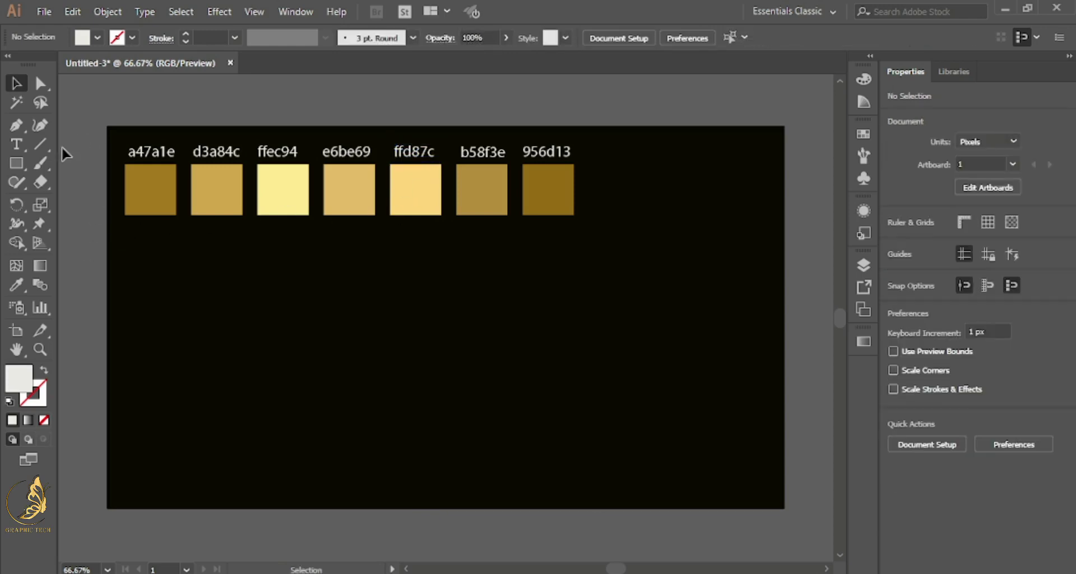
left_click(16, 163)
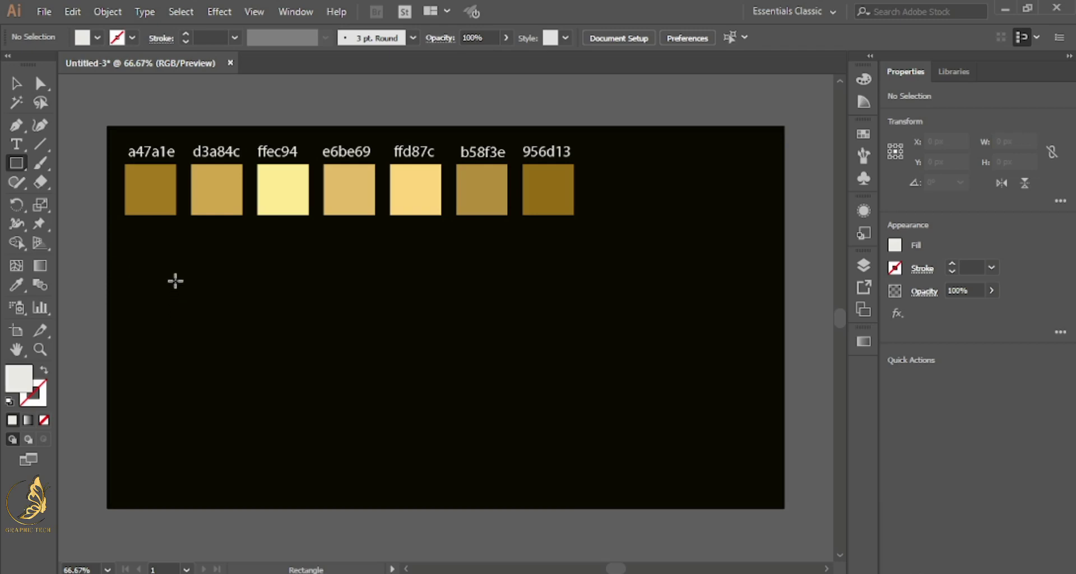
- Draw a long bar below the swatches with a white-to-black linear gradient
mouse_move(176, 279)
left_mouse_down()
mouse_move(429, 331)
mouse_move(594, 327)
left_mouse_up()
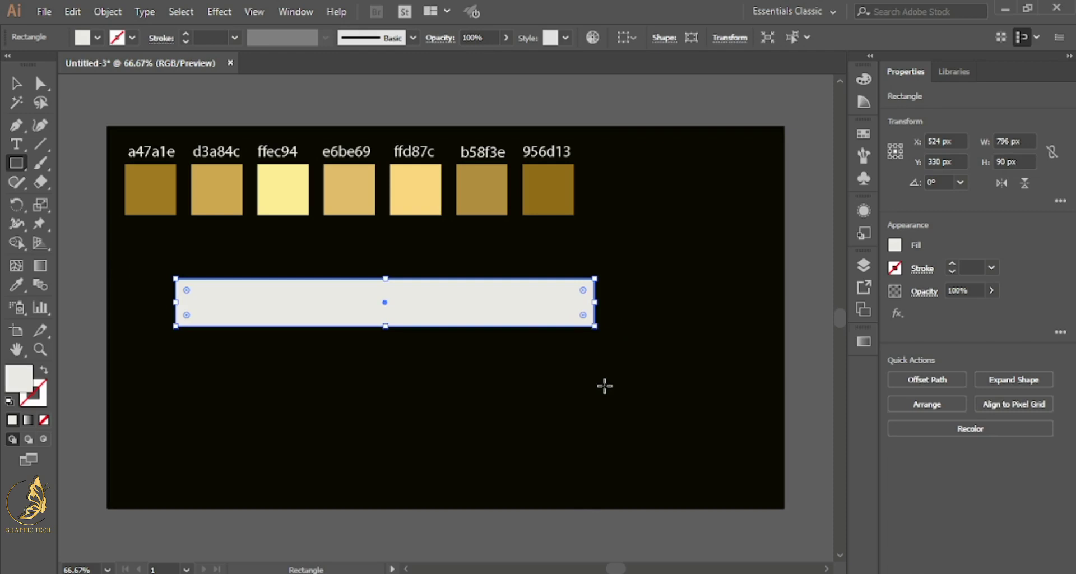
left_click(863, 342)
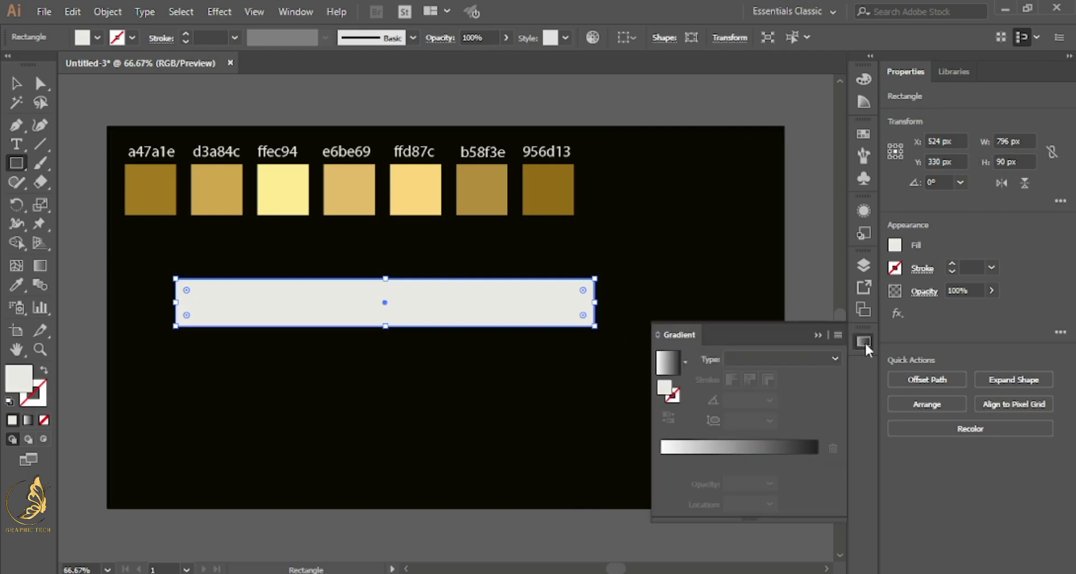
left_click(672, 369)
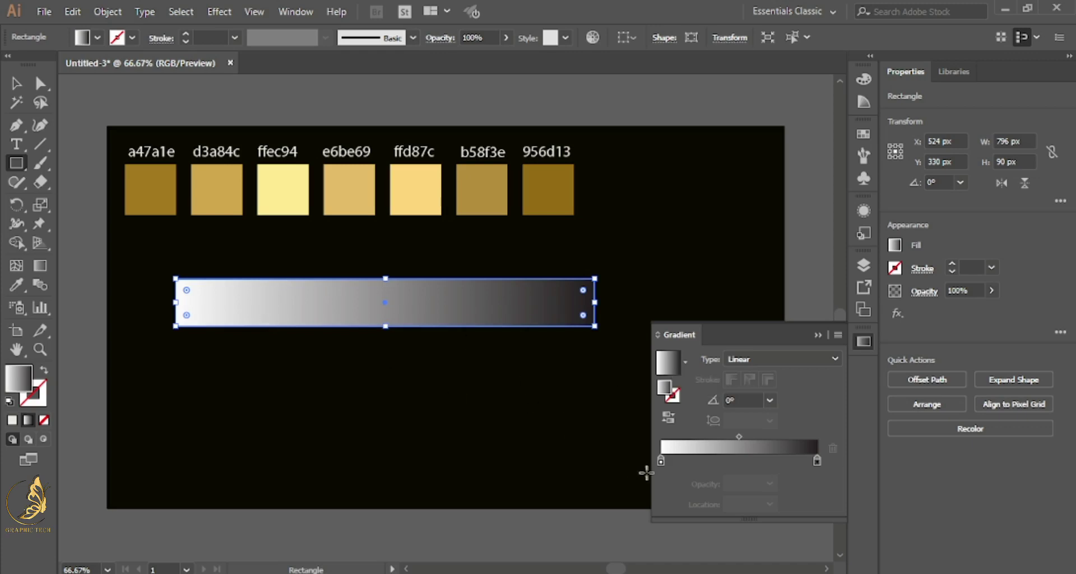
- Add colour stops to the bar's gradient, including ones at 58.66% and 77.48%
left_click(682, 460)
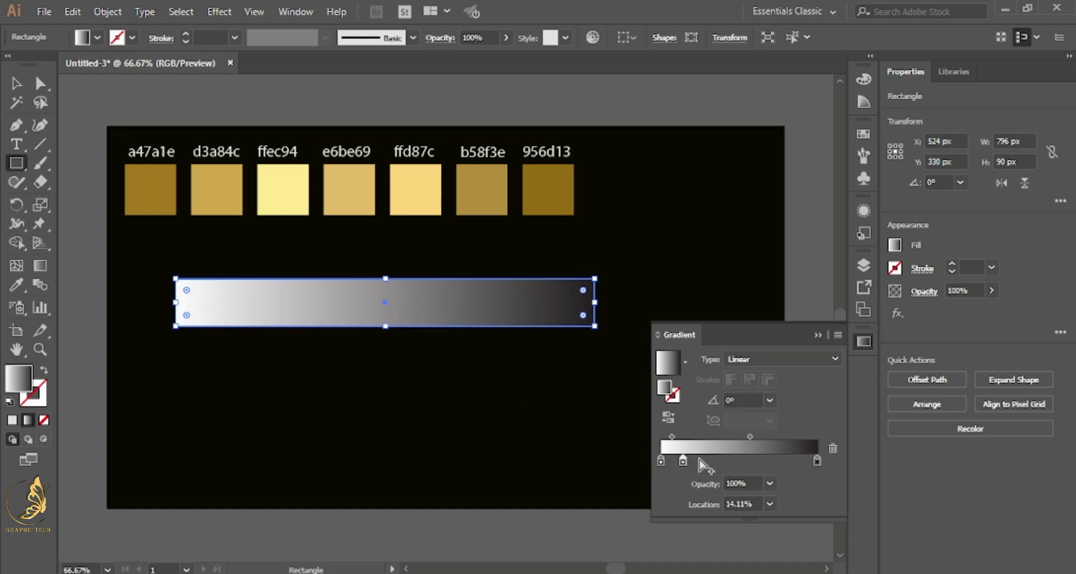
left_click(703, 461)
left_click(752, 460)
left_click(782, 458)
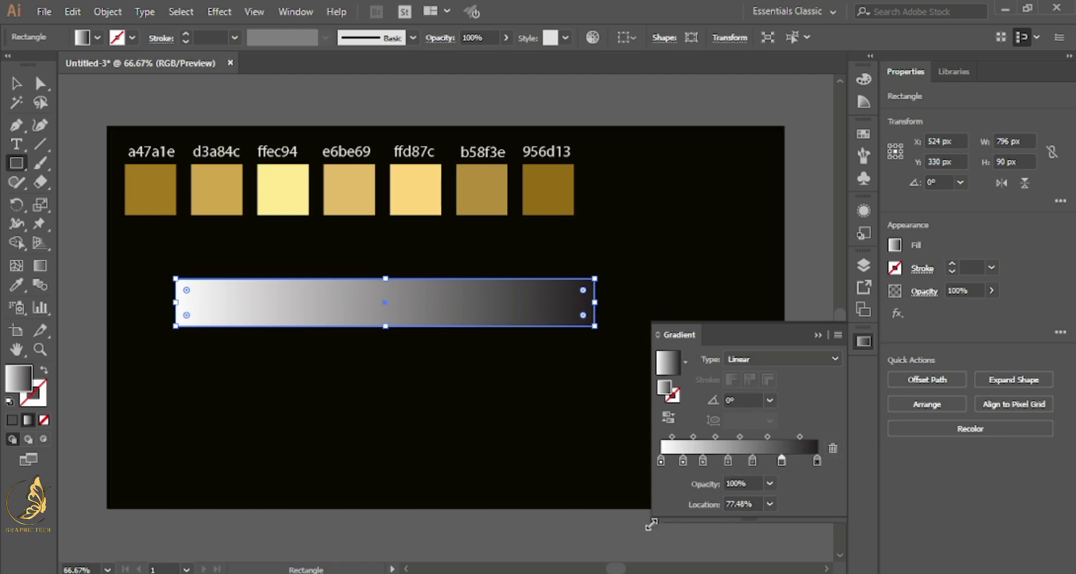
- Colour the first gradient stop a47a1e and restore the bar's gradient fill
left_click(660, 462)
double_click(21, 382)
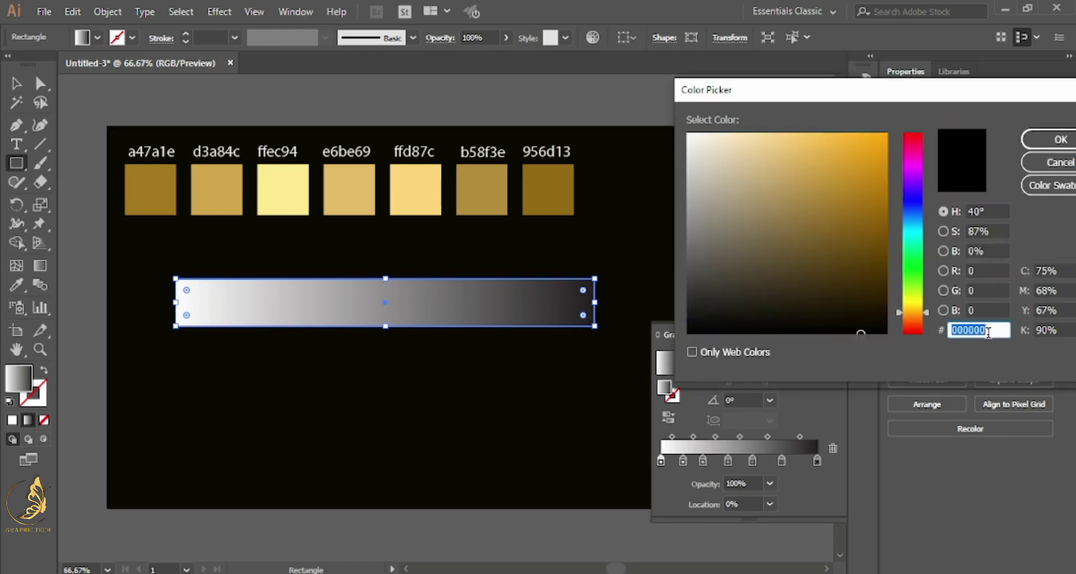
type("a47a1e")
left_click(1053, 139)
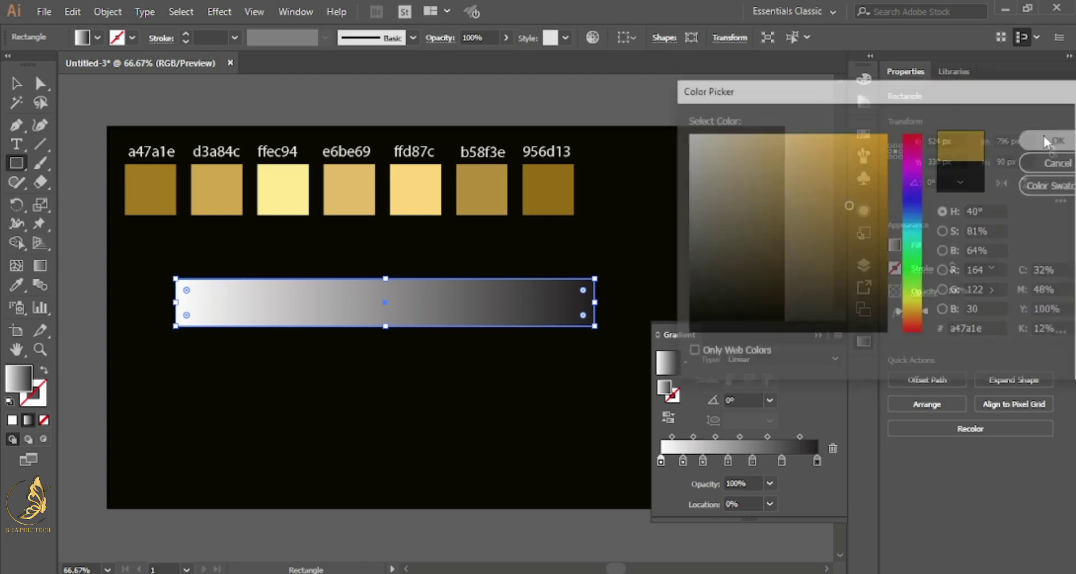
left_click(684, 464)
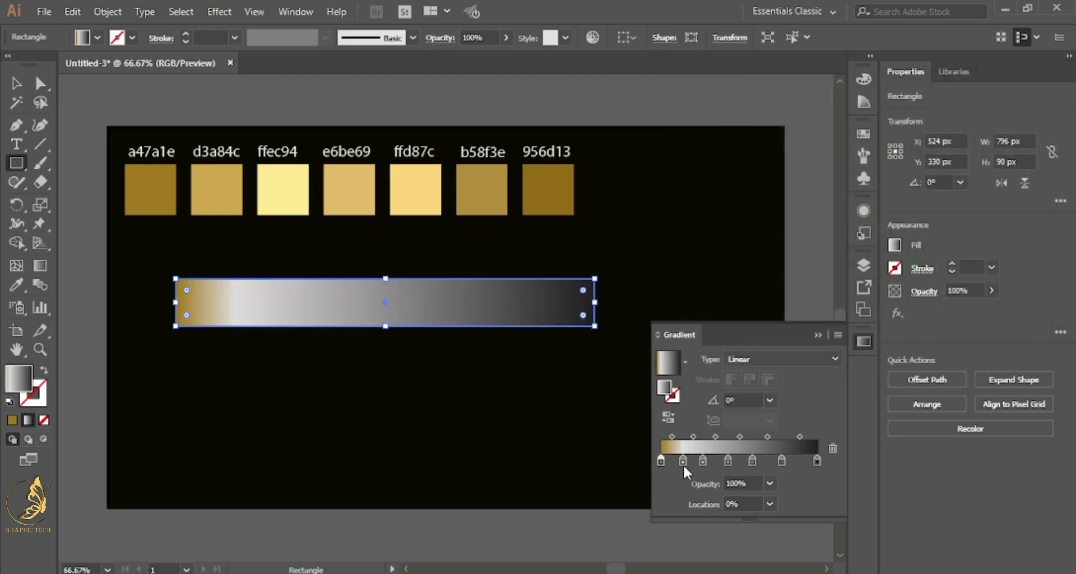
- Colour the second gradient stop d3a84c
left_click(682, 459)
double_click(15, 385)
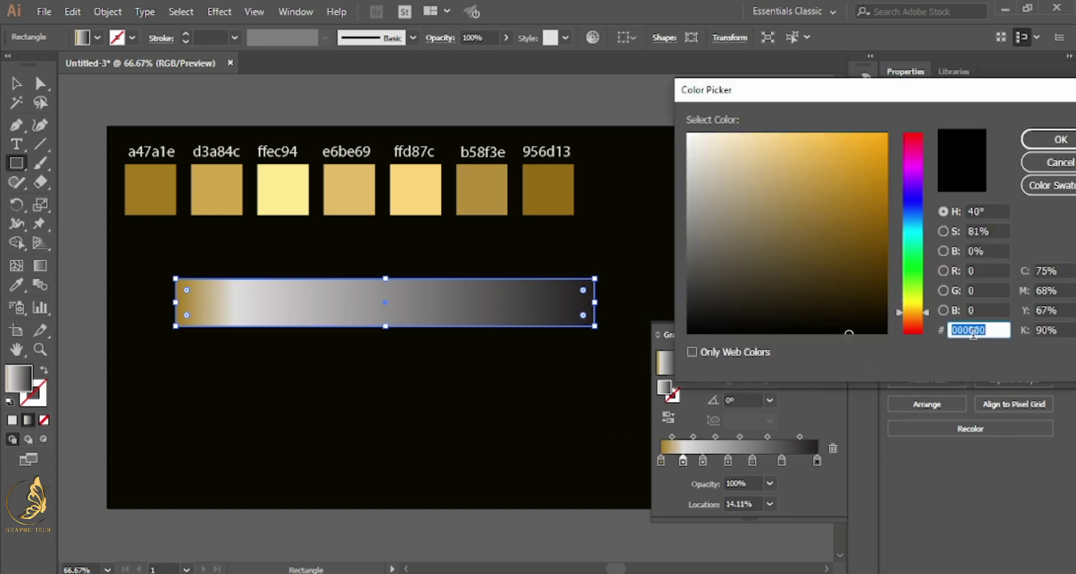
type("d3a84c")
left_click(1045, 140)
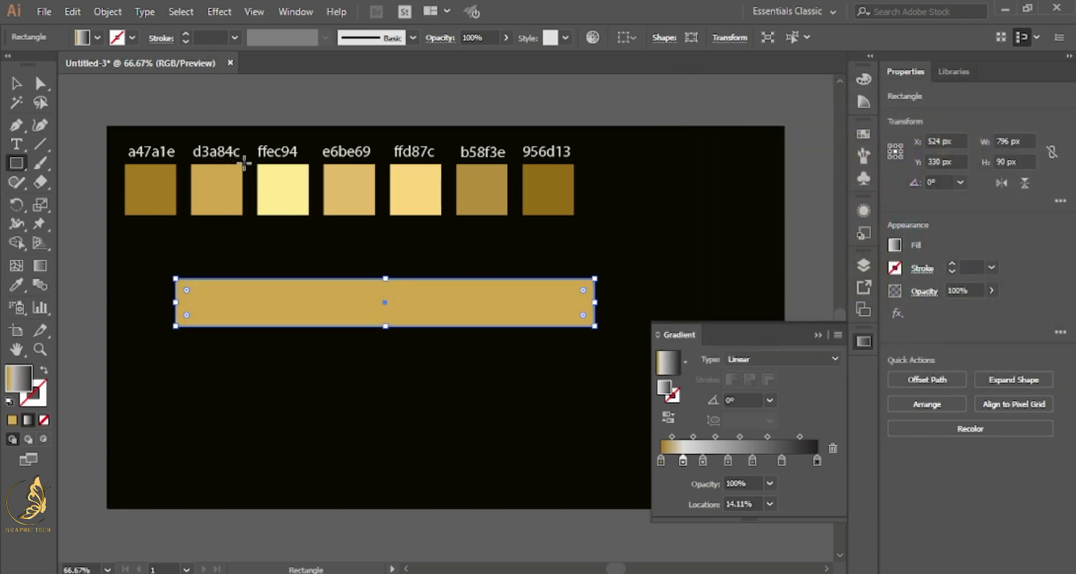
- Colour the third gradient stop ffec94 and reapply the gradient fill to the bar
left_click(704, 461)
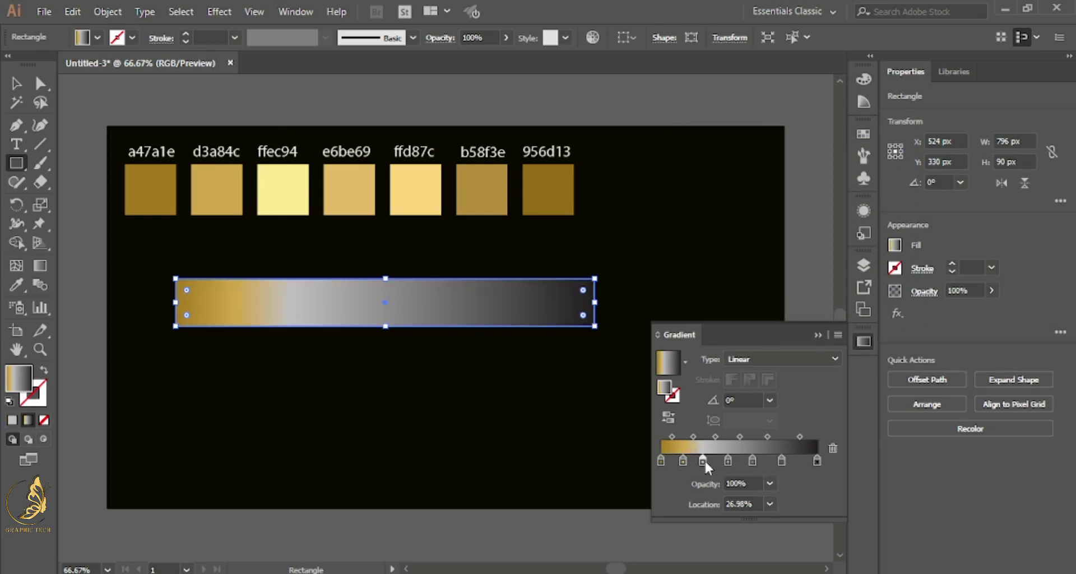
double_click(24, 387)
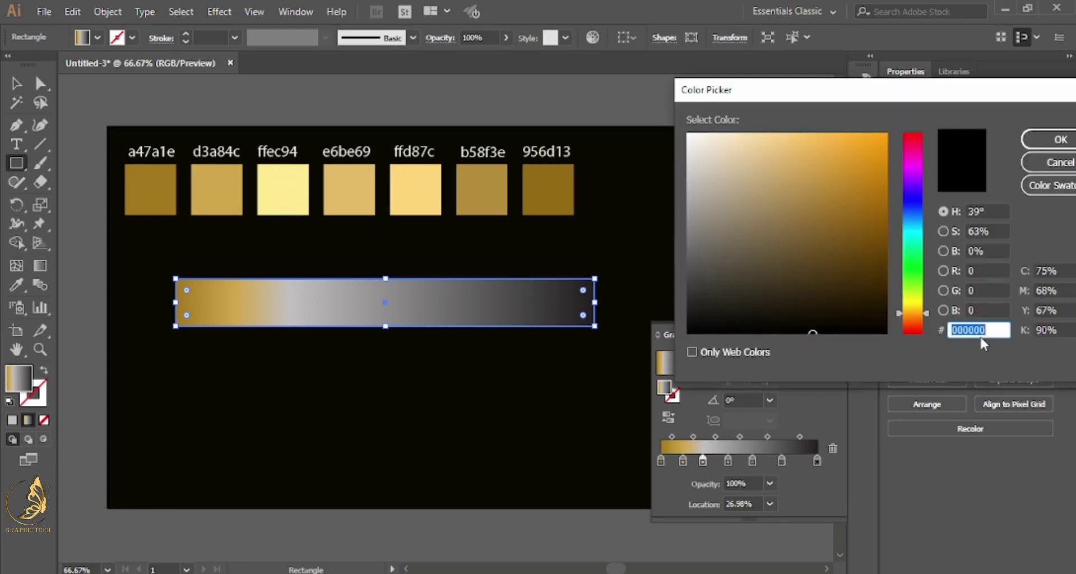
type("ffec94")
left_click(1039, 142)
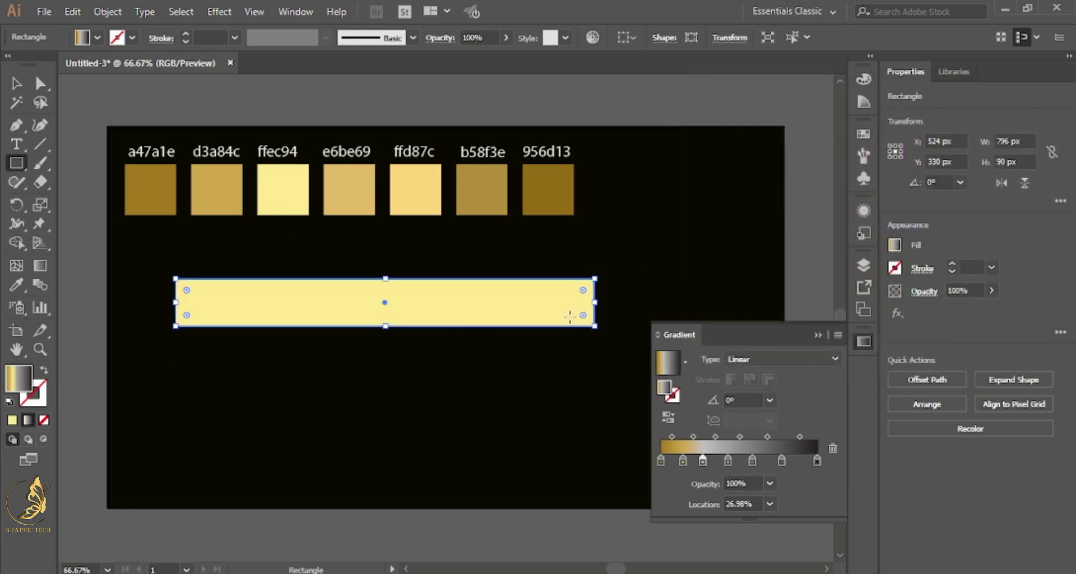
key("period")
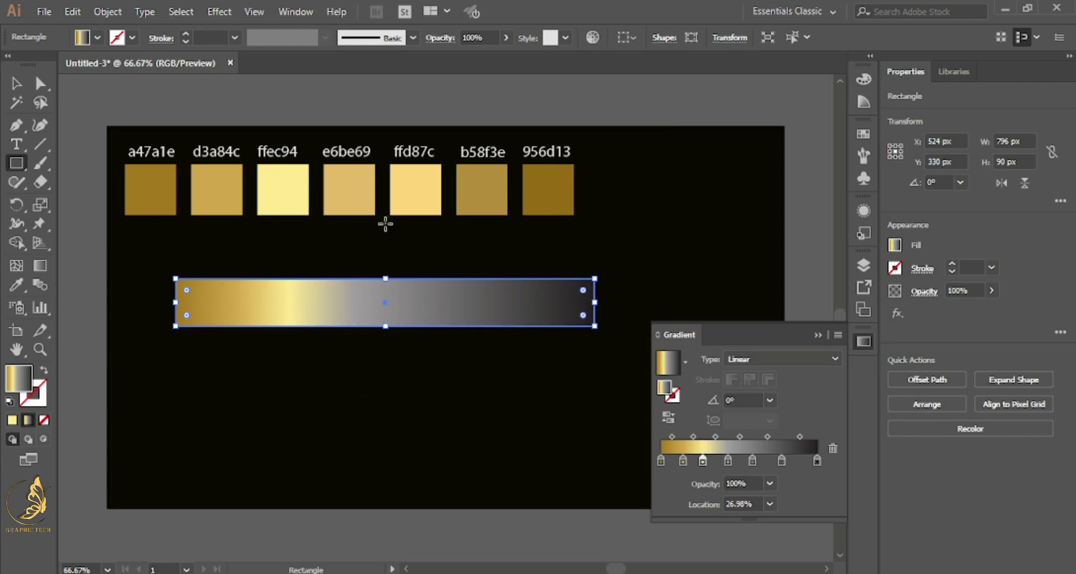
- Colour the fourth and fifth gradient stops e6be69 and ffd87c
left_click(728, 461)
double_click(25, 384)
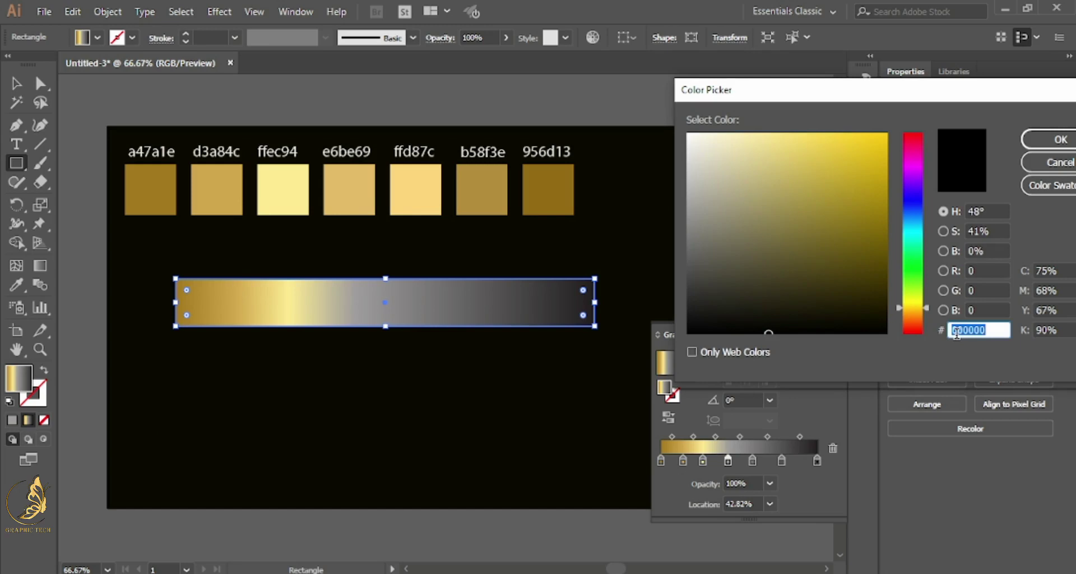
type("e")
type("6b")
type("e")
type("69")
left_click(1054, 141)
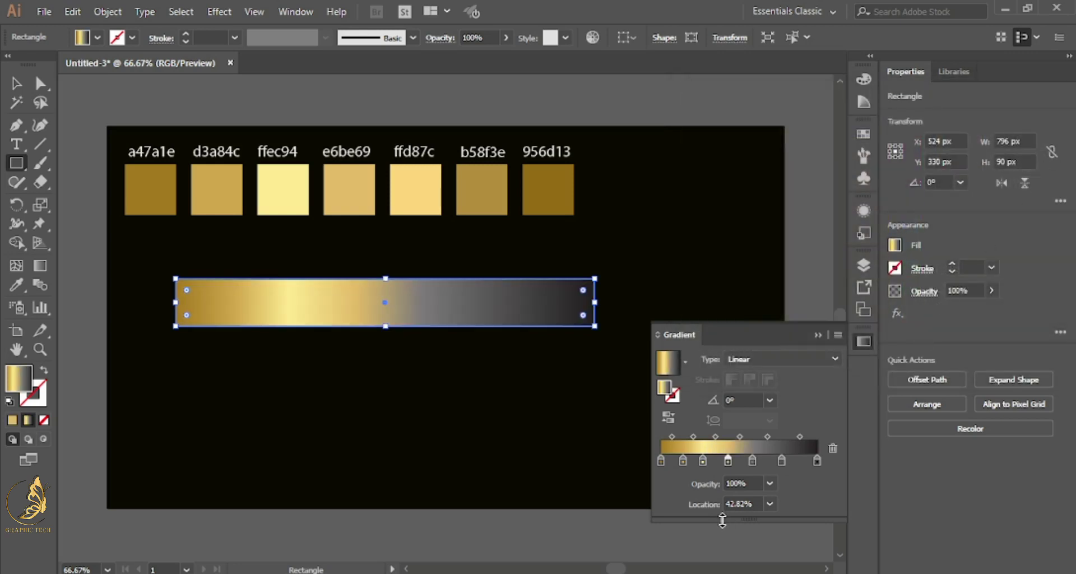
left_click(752, 461)
double_click(16, 383)
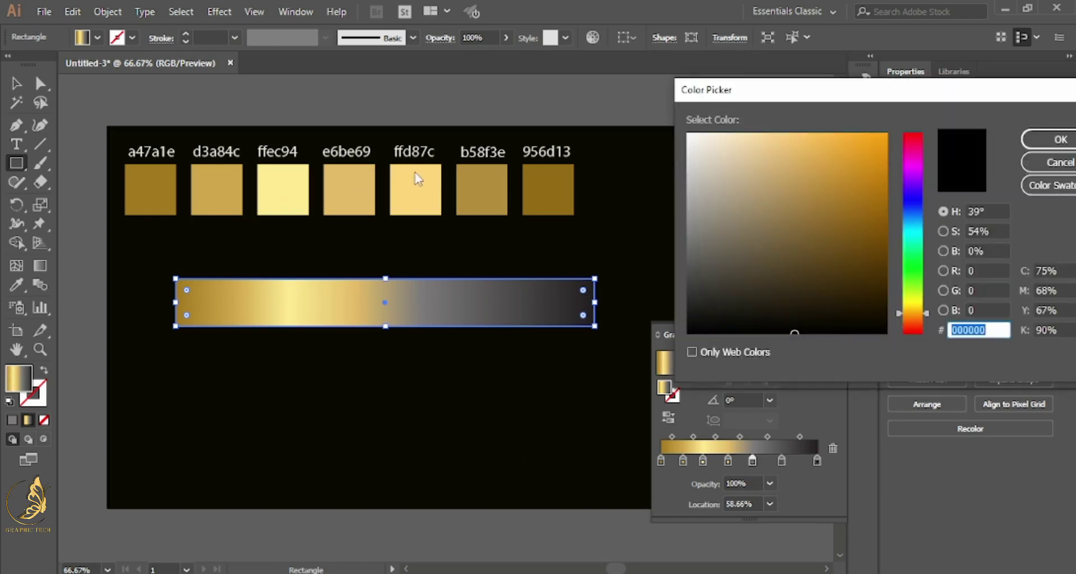
type("f")
type("fd")
type("87c")
left_click(1045, 139)
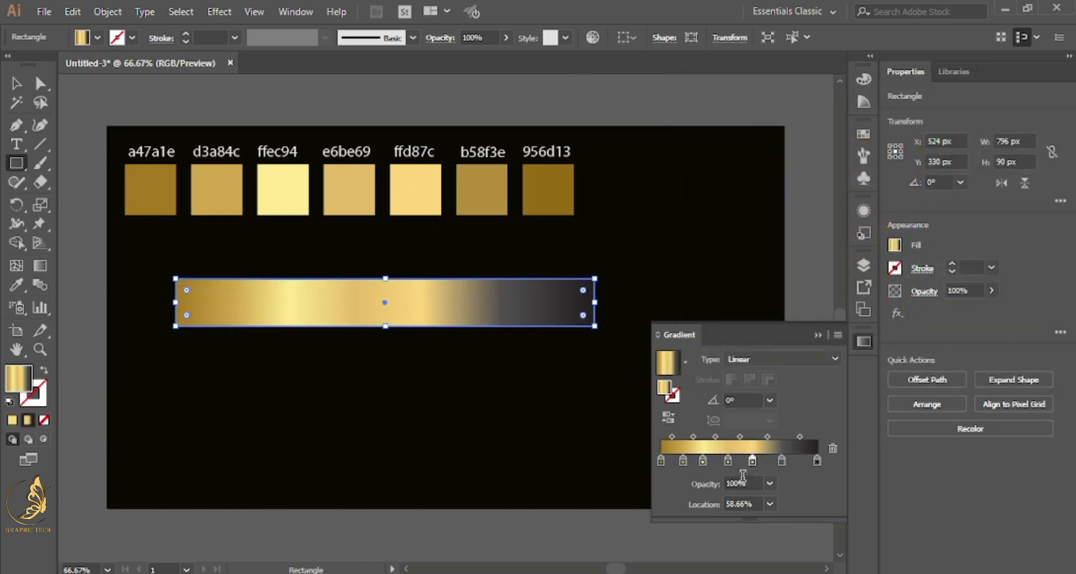
- Colour the stop near 77% b58f3e and enter 956d13 for the end stop
left_click(781, 461)
double_click(12, 391)
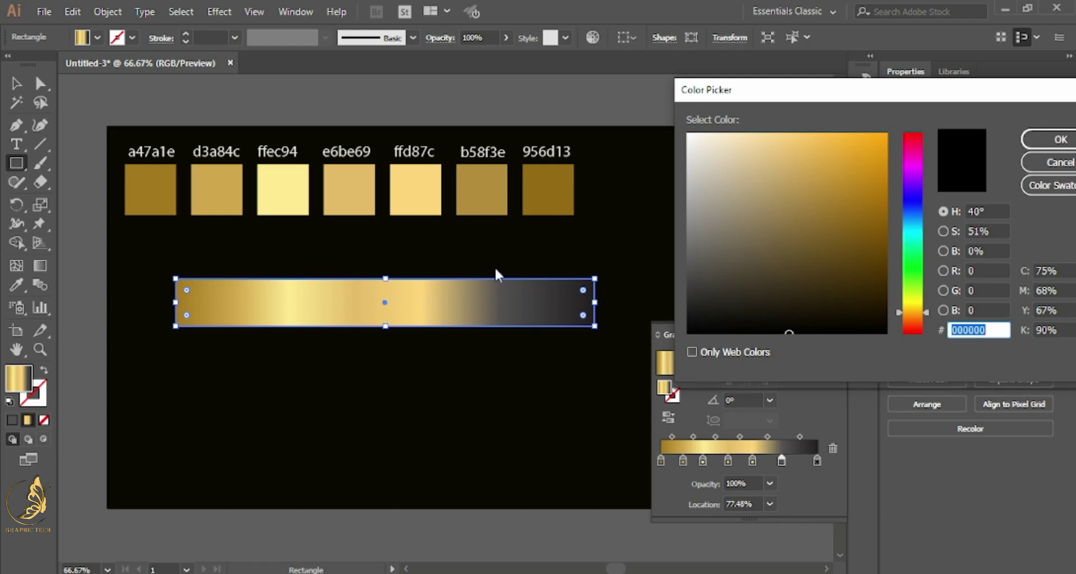
type("b5")
type("8f")
type("3e")
left_click(1072, 143)
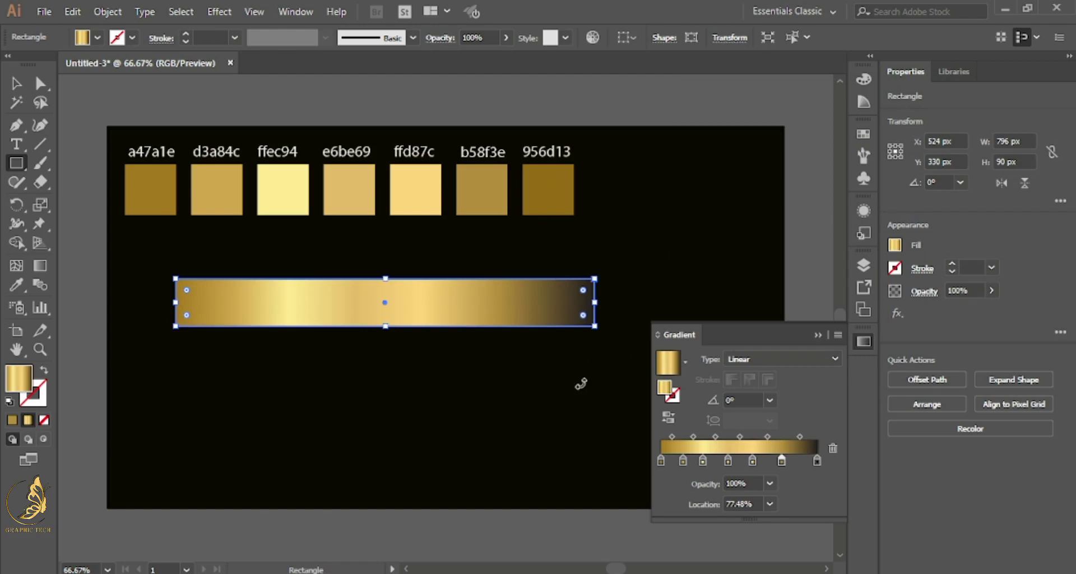
left_click(817, 460)
double_click(18, 381)
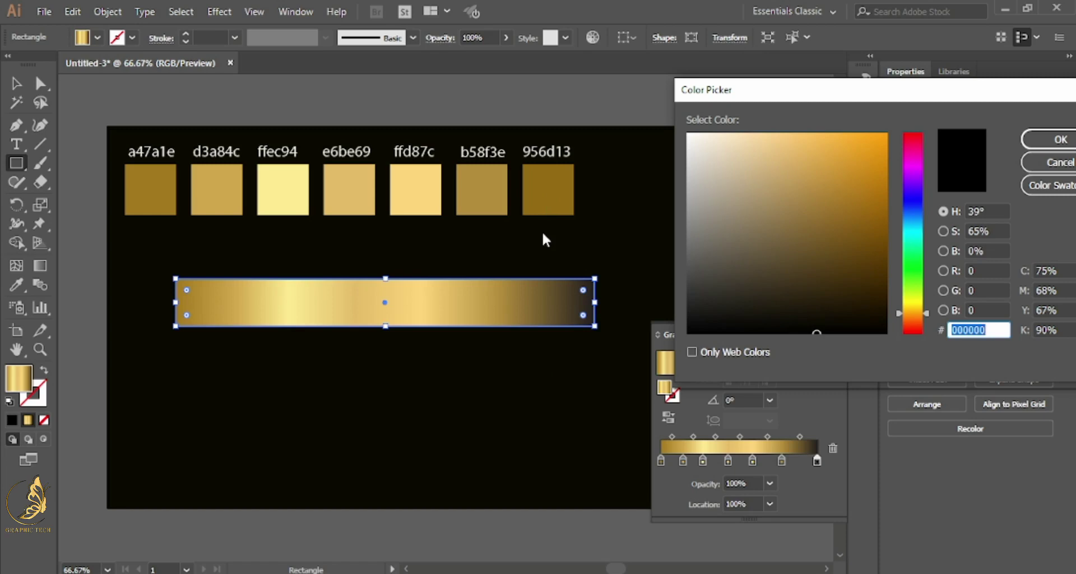
type("956d")
type("13")
- Apply 956d13 to the end stop and move the second stop to 23%
left_click(1056, 142)
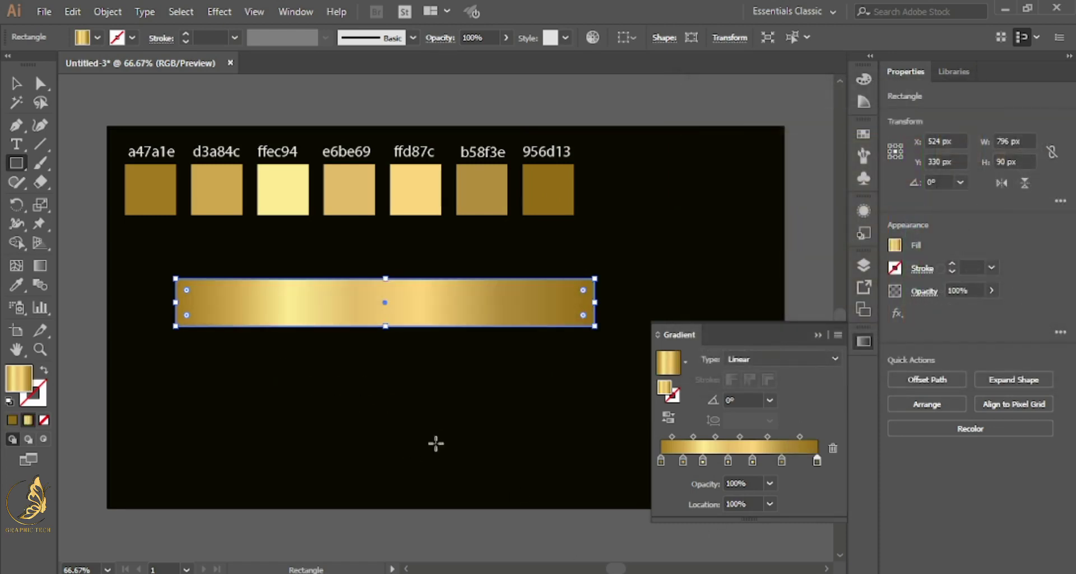
left_click(661, 460)
left_click(682, 460)
left_click(737, 505)
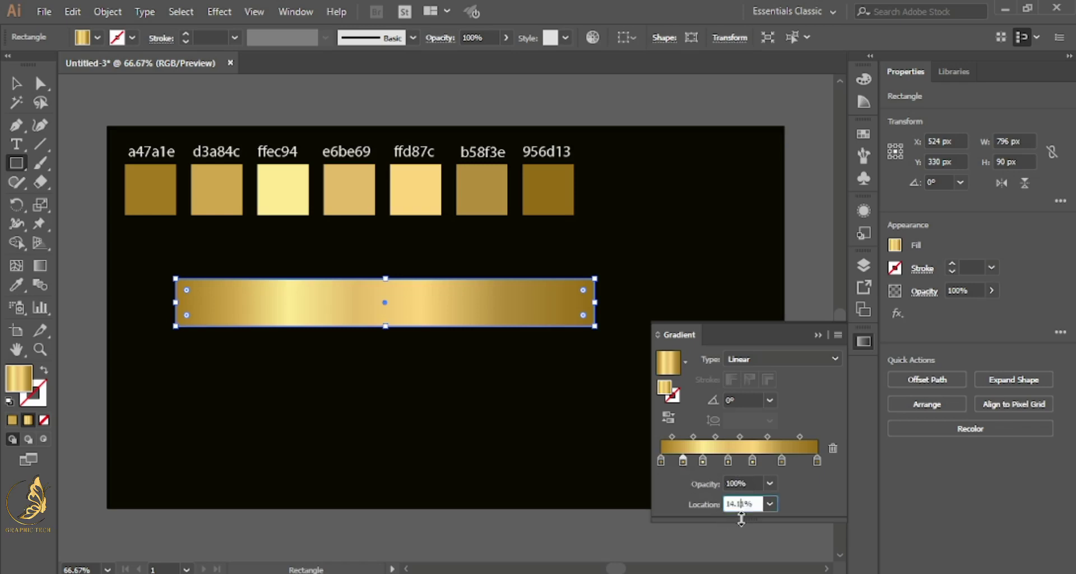
double_click(751, 504)
type("23")
key("Return")
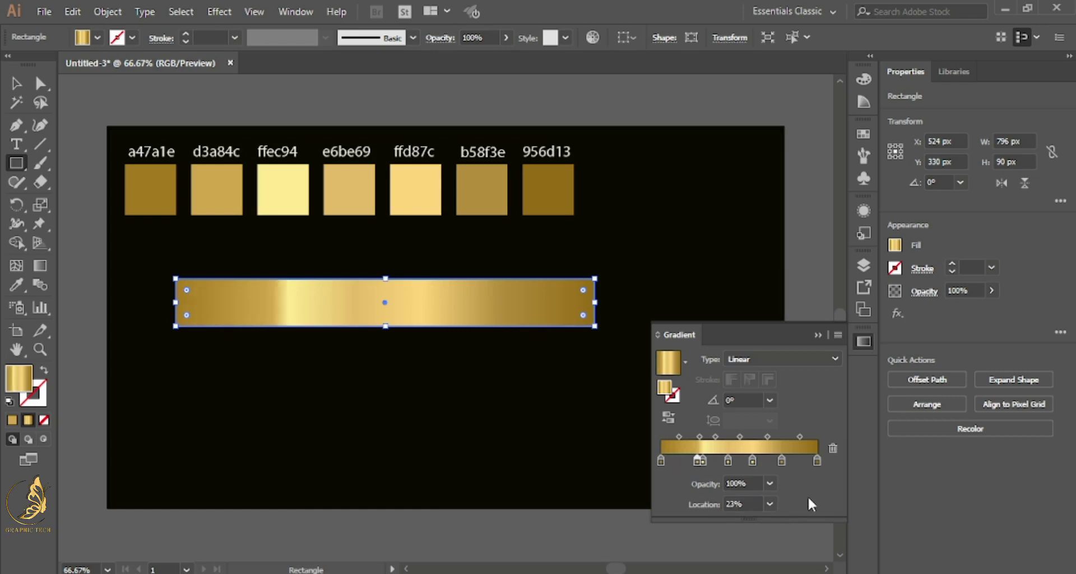
- Move the third gradient stop to a 42% location
left_click(702, 460)
left_click_drag(703, 460, 707, 459)
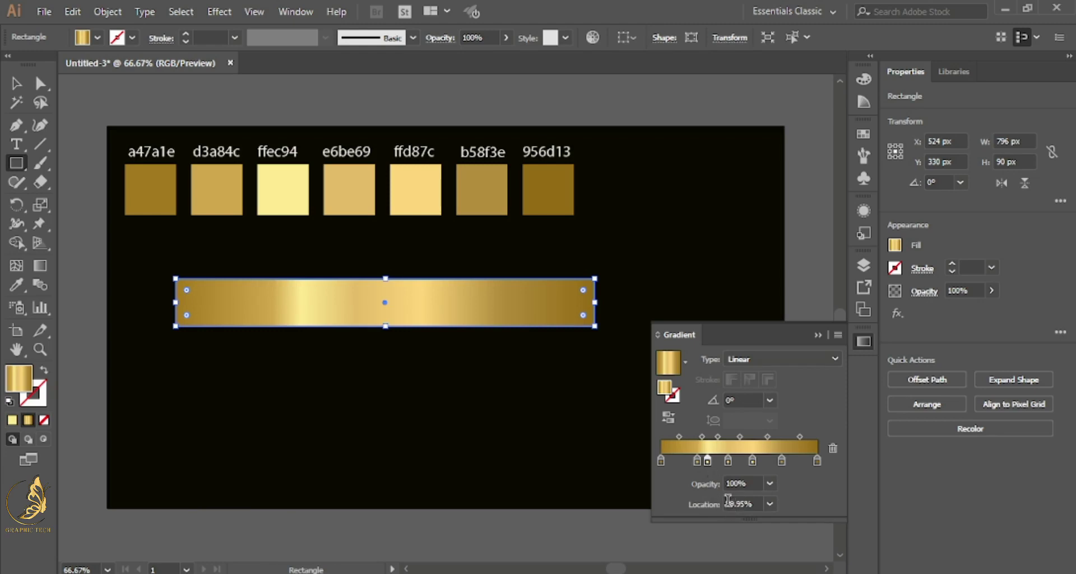
left_click(749, 503)
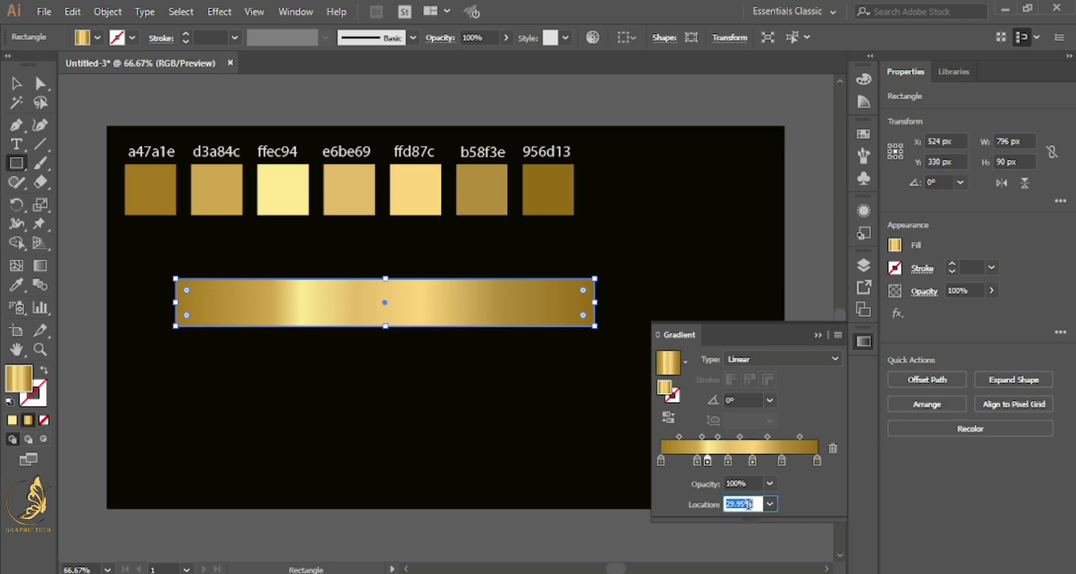
type("42")
key("Return")
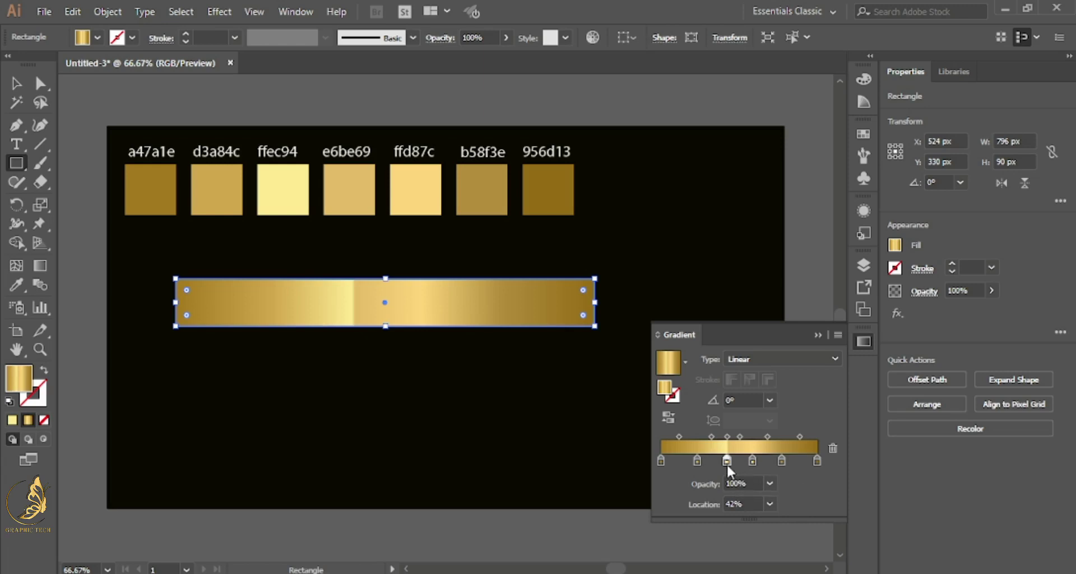
- Place the next gradient stops at about 40.5%, 58% and 77%
left_click_drag(727, 464, 796, 460)
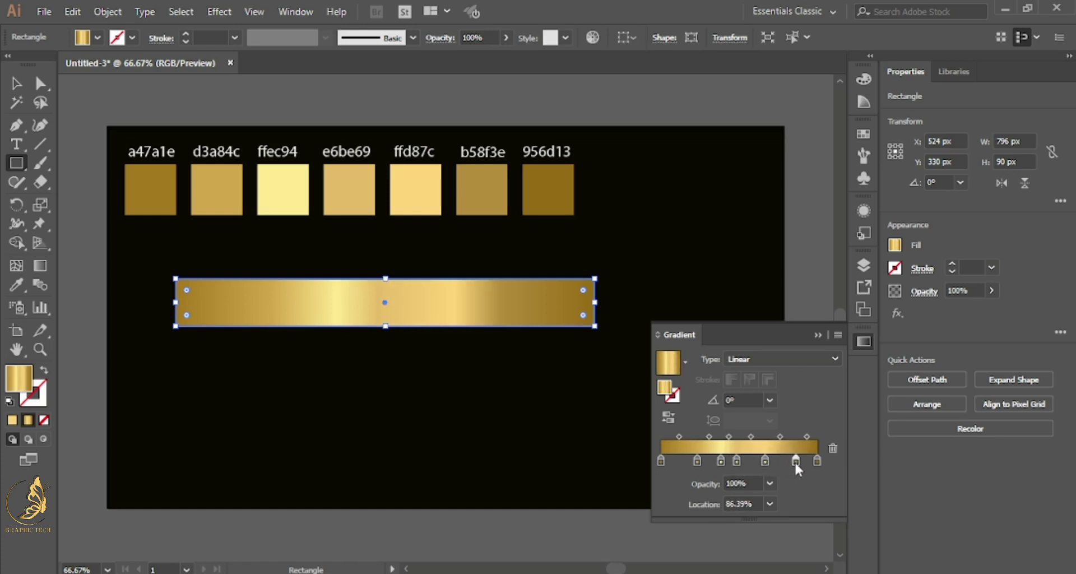
left_click(736, 461)
double_click(742, 504)
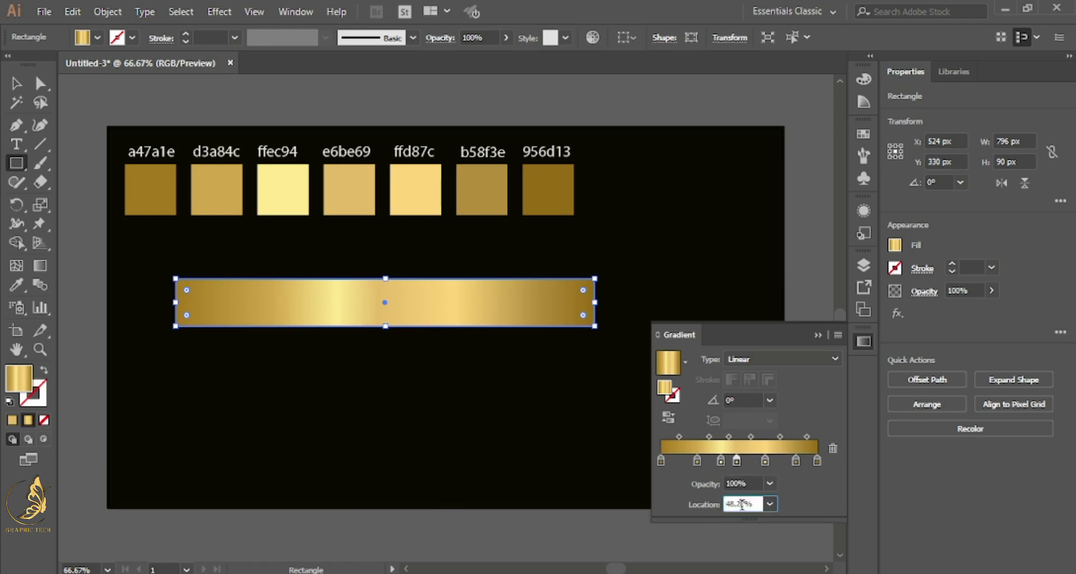
type("58")
key("Return")
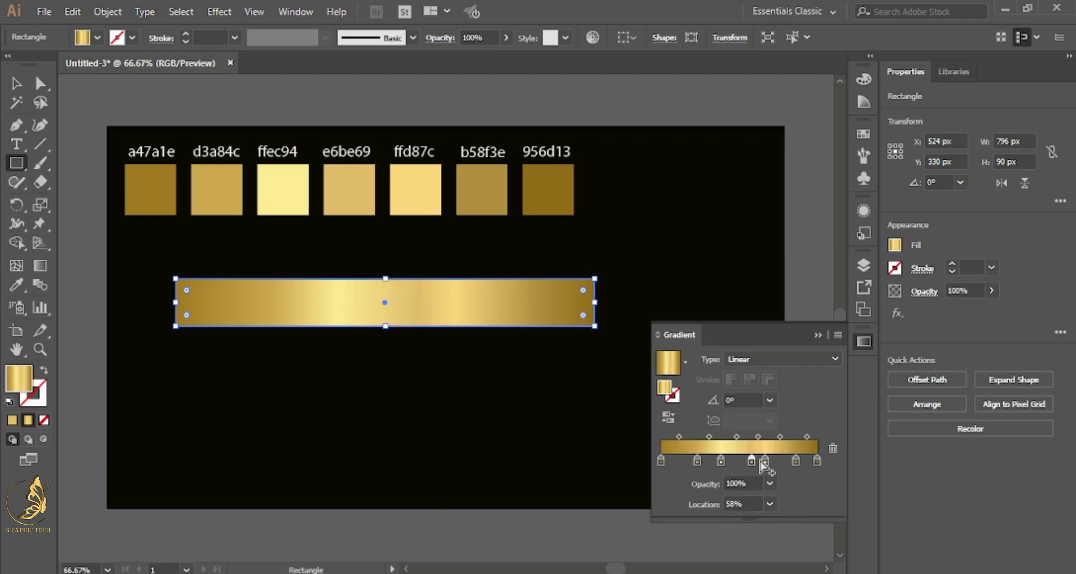
left_click_drag(763, 460, 772, 461)
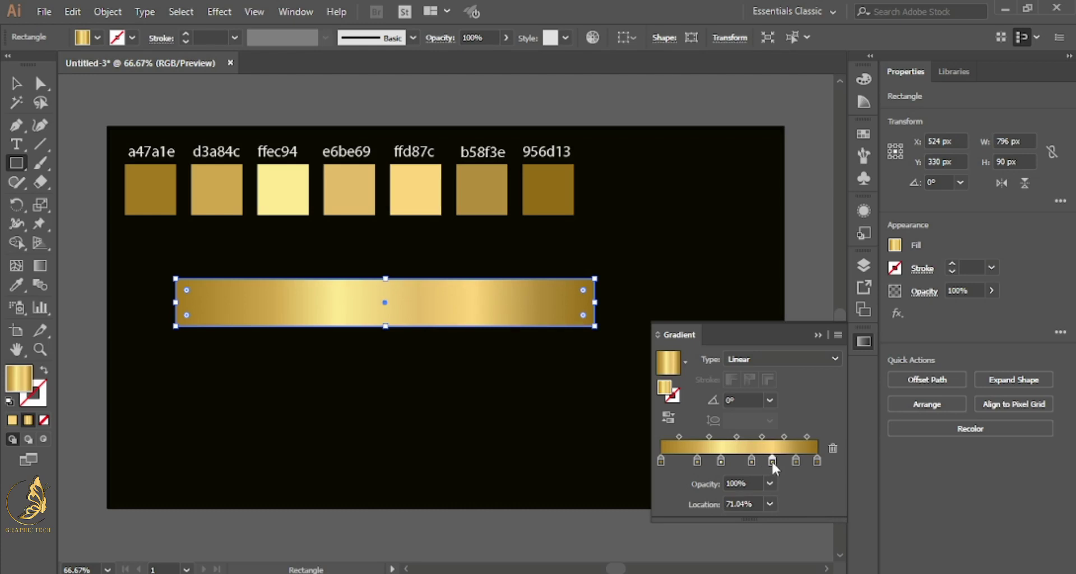
left_click(754, 503)
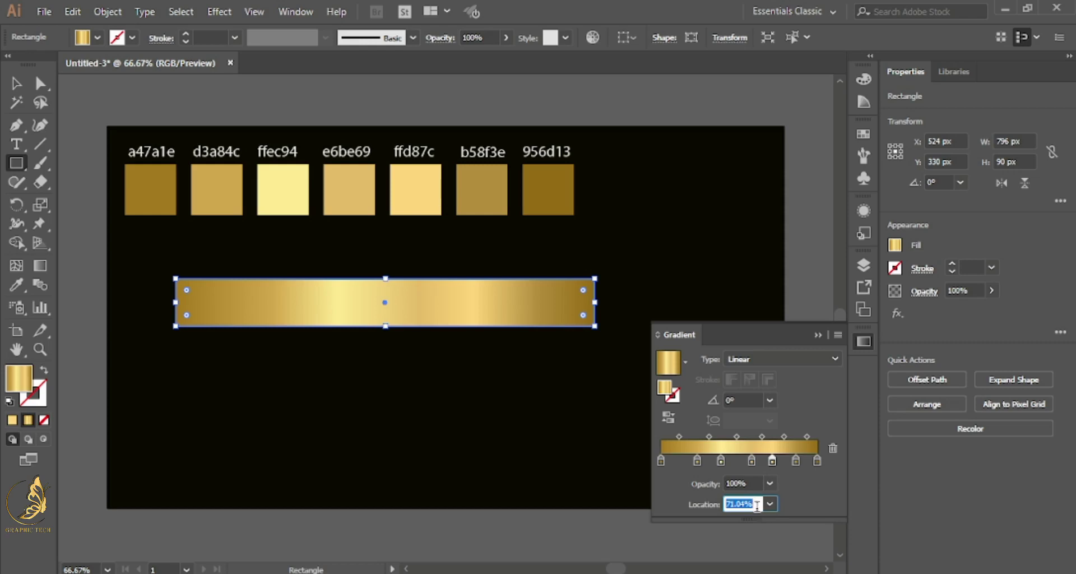
type("77")
key("Return")
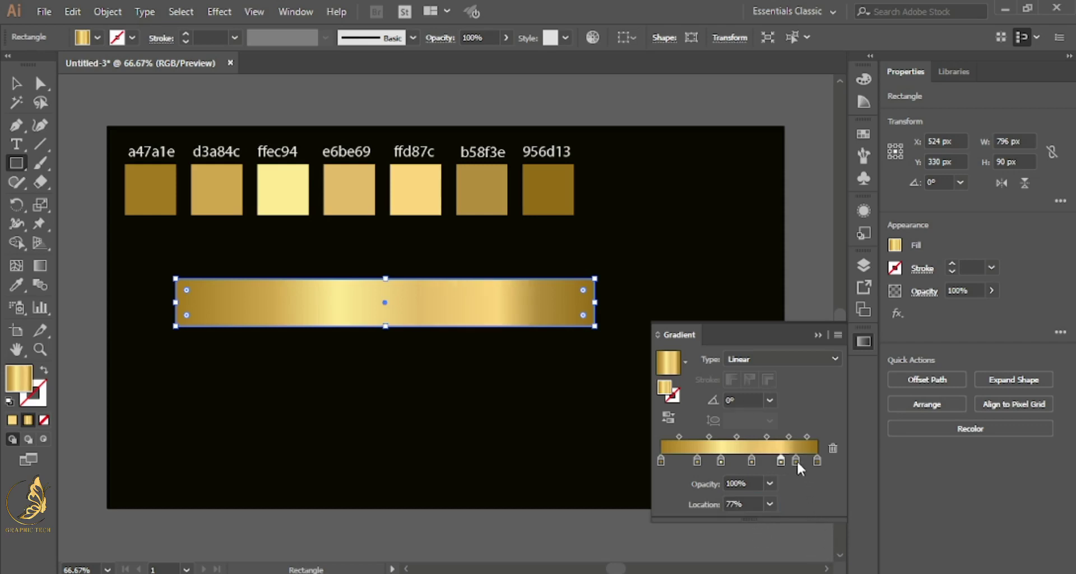
- Move the b58f3e stop to 95% and collapse the Gradient panel
left_click(795, 460)
double_click(796, 460)
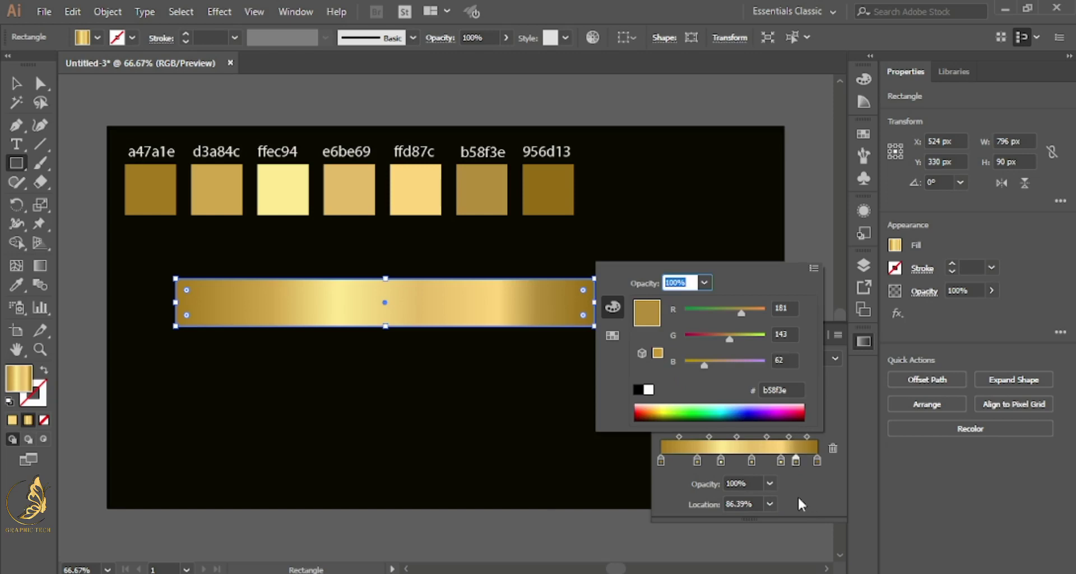
left_click(794, 462)
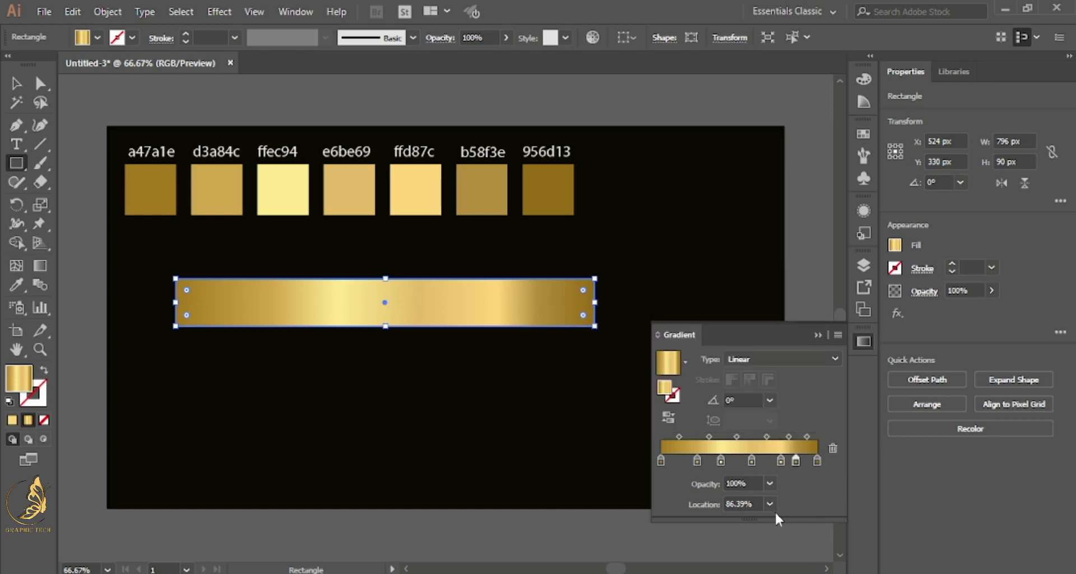
double_click(755, 502)
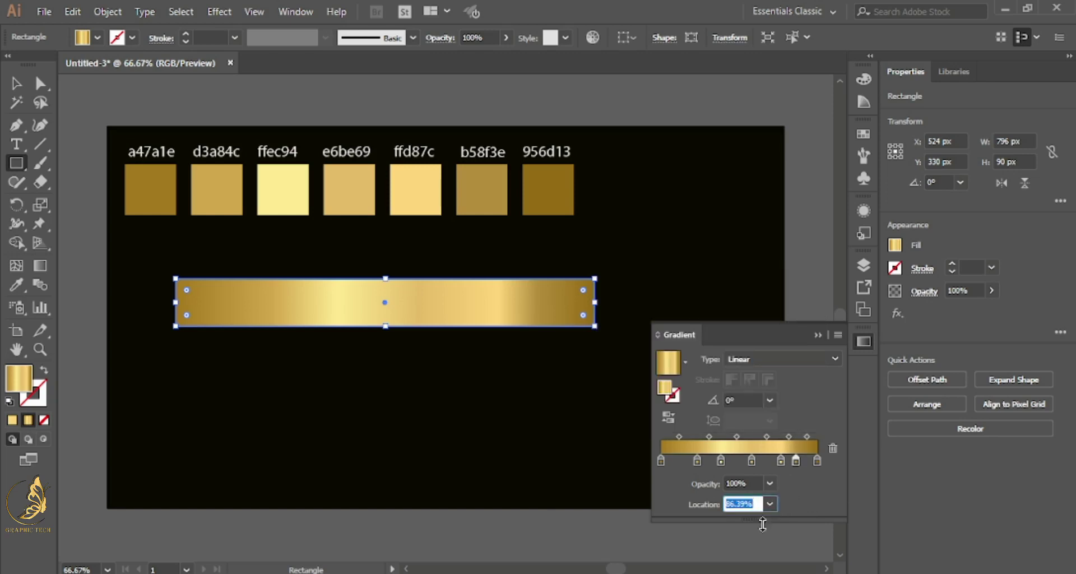
type("95")
key("Return")
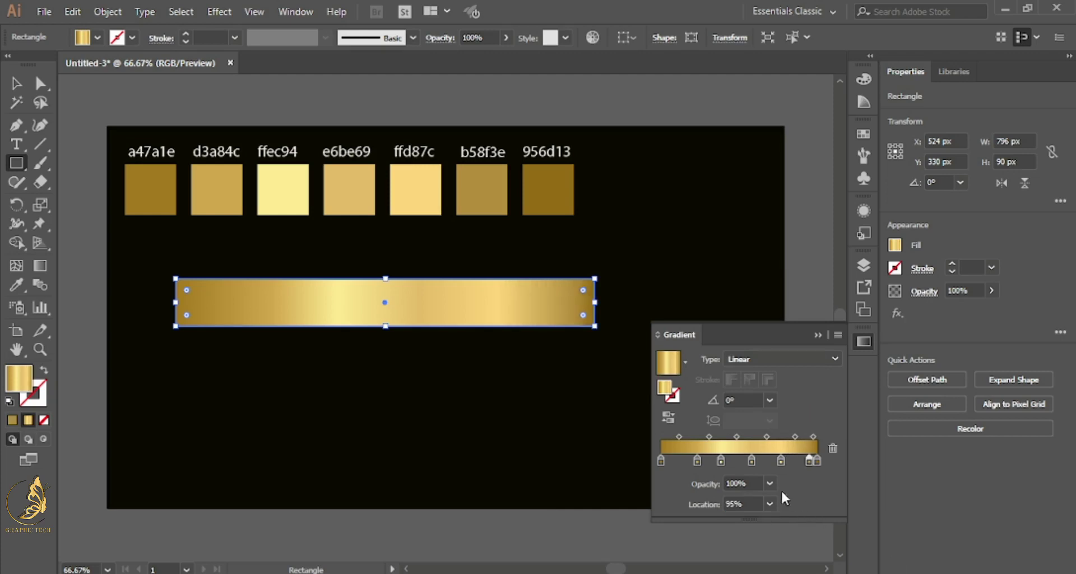
left_click(817, 335)
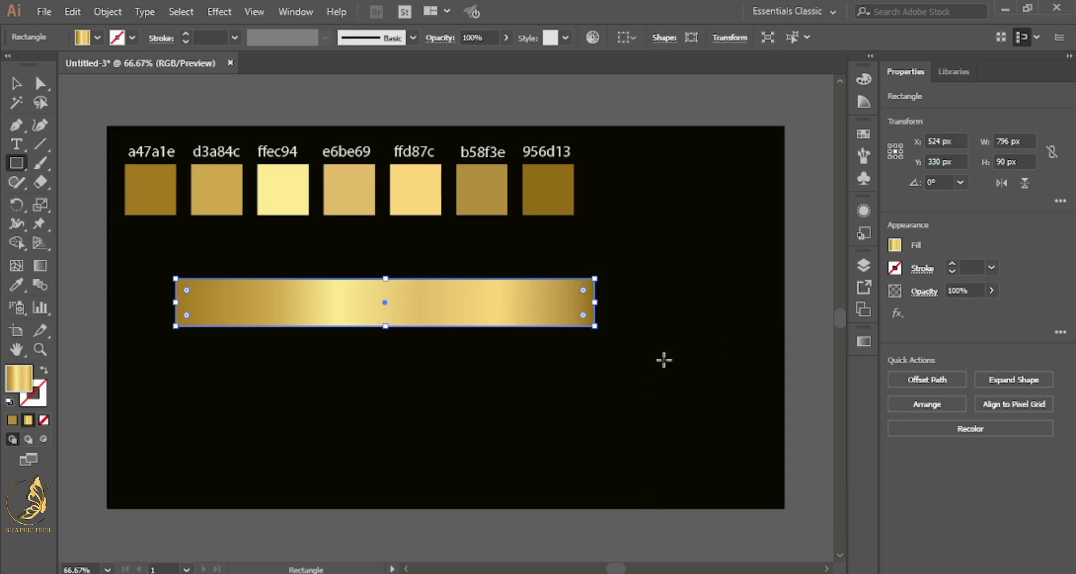
- Start a 48 pt text line below the gold bar with near-white edeae4 fill
left_click(16, 145)
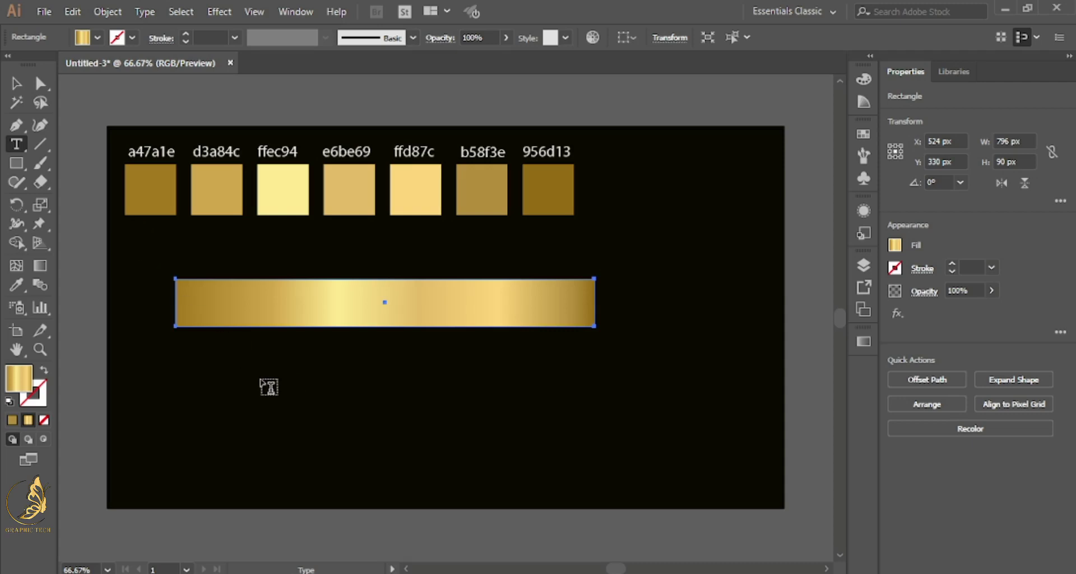
left_click(262, 384)
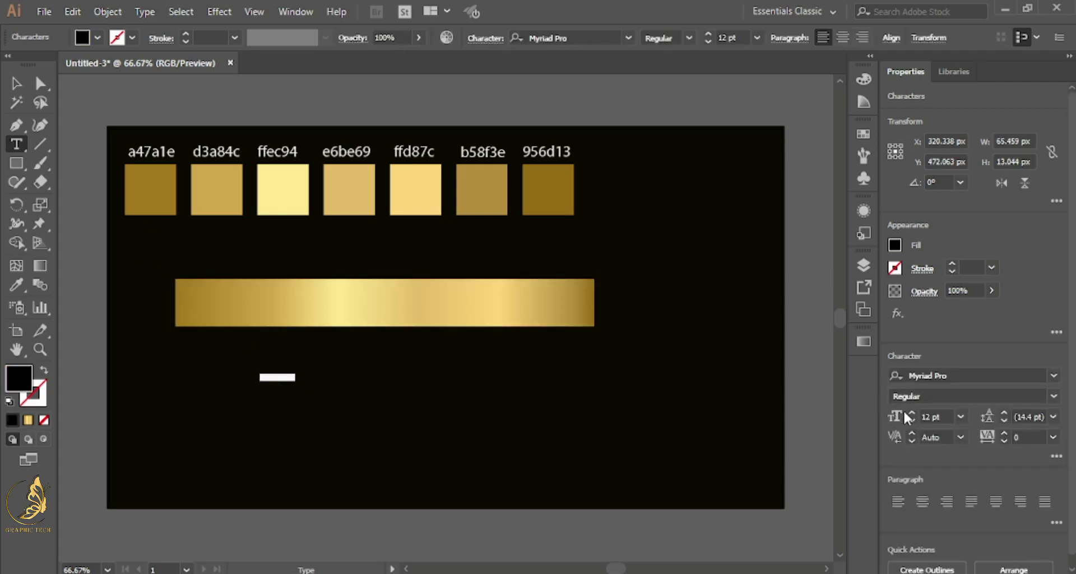
left_click(959, 418)
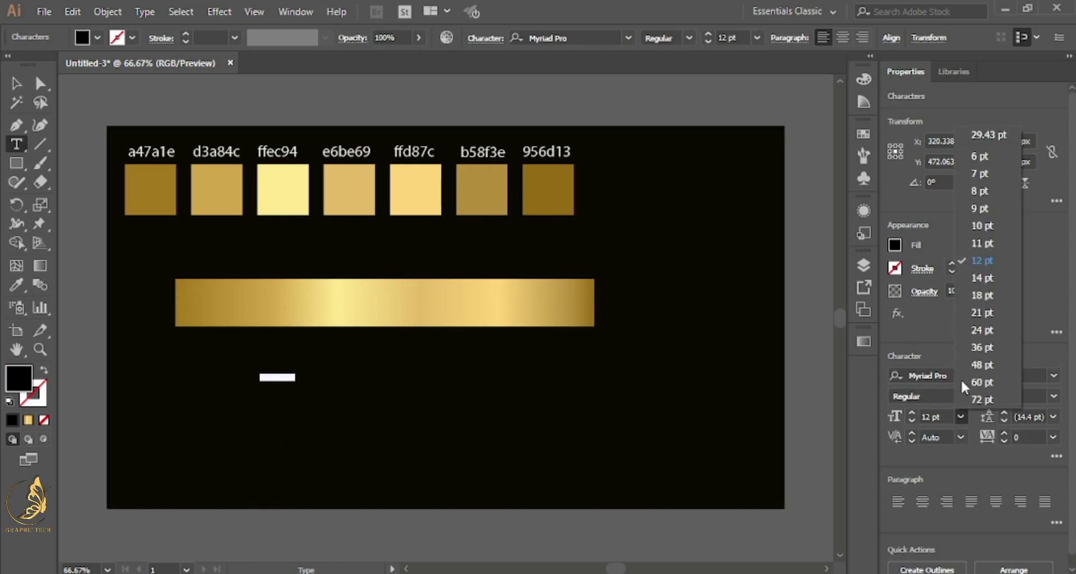
left_click(985, 362)
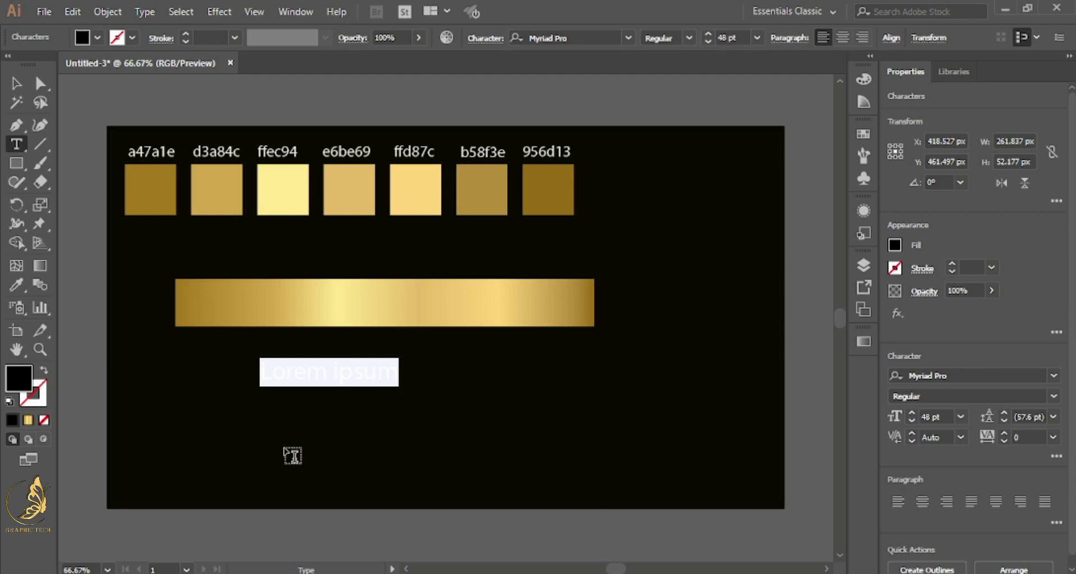
type("g")
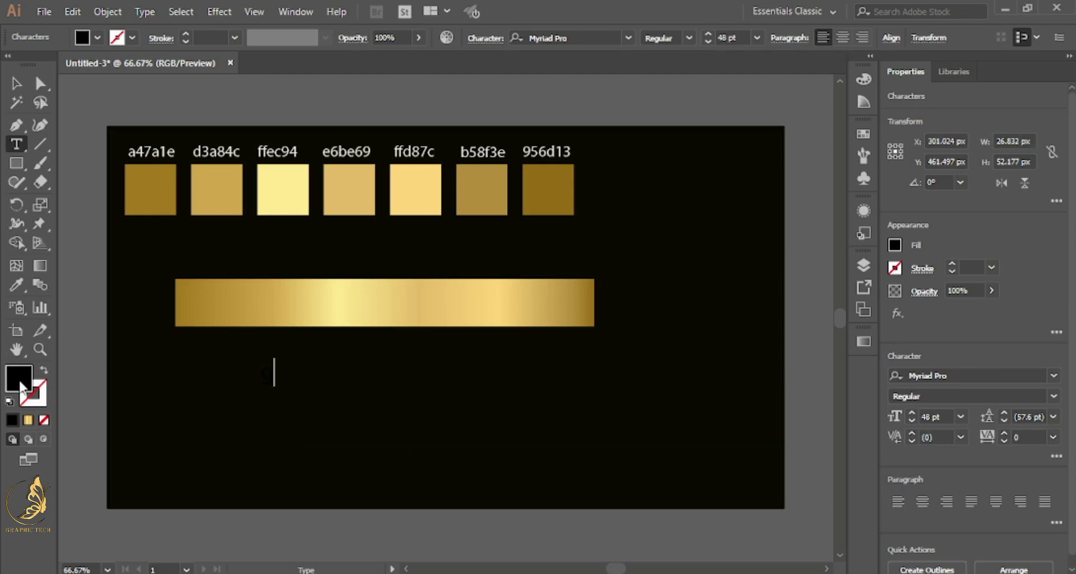
key("BackSpace")
double_click(19, 379)
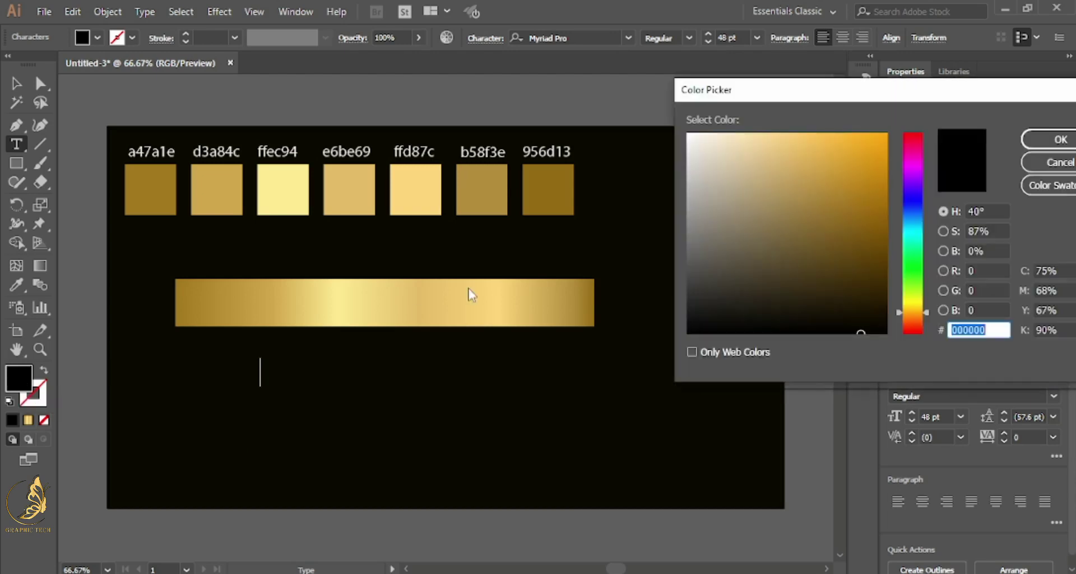
left_click(694, 147)
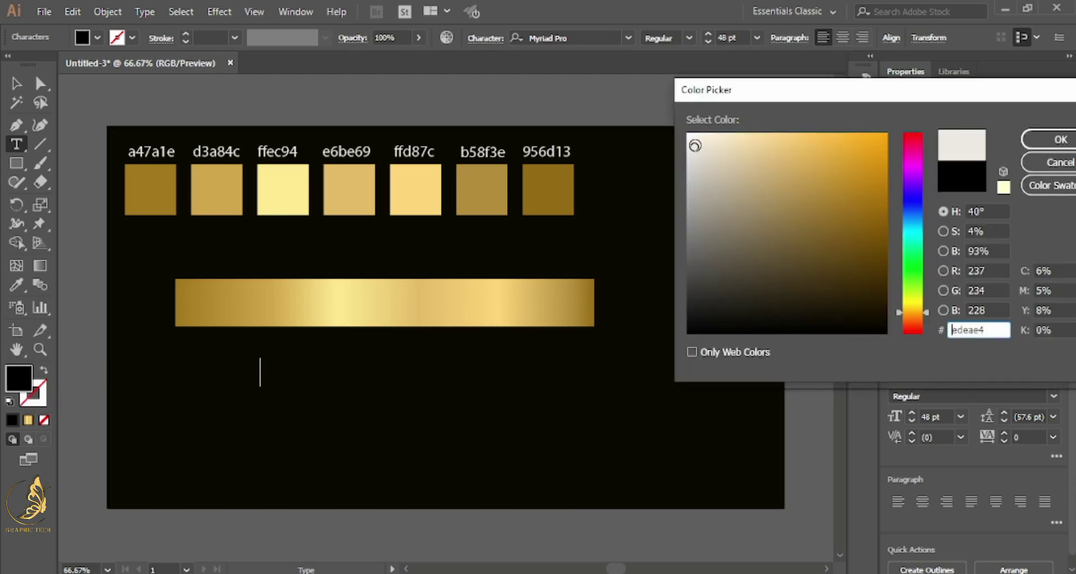
left_click(1035, 143)
- Replace the stray letter with the caption 'Gradiant Colour' and finish the text object
type("g")
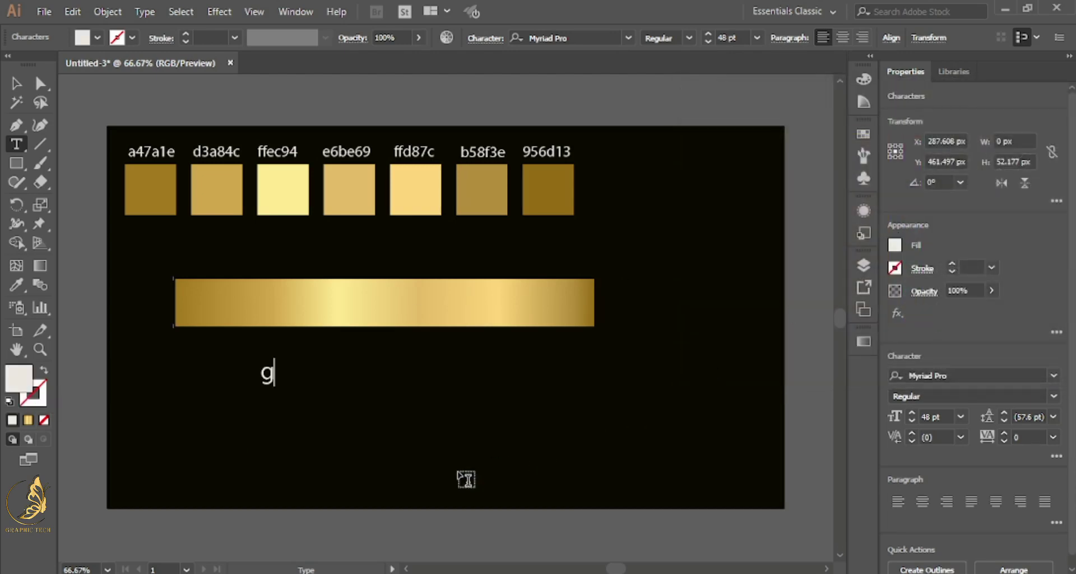
key("BackSpace")
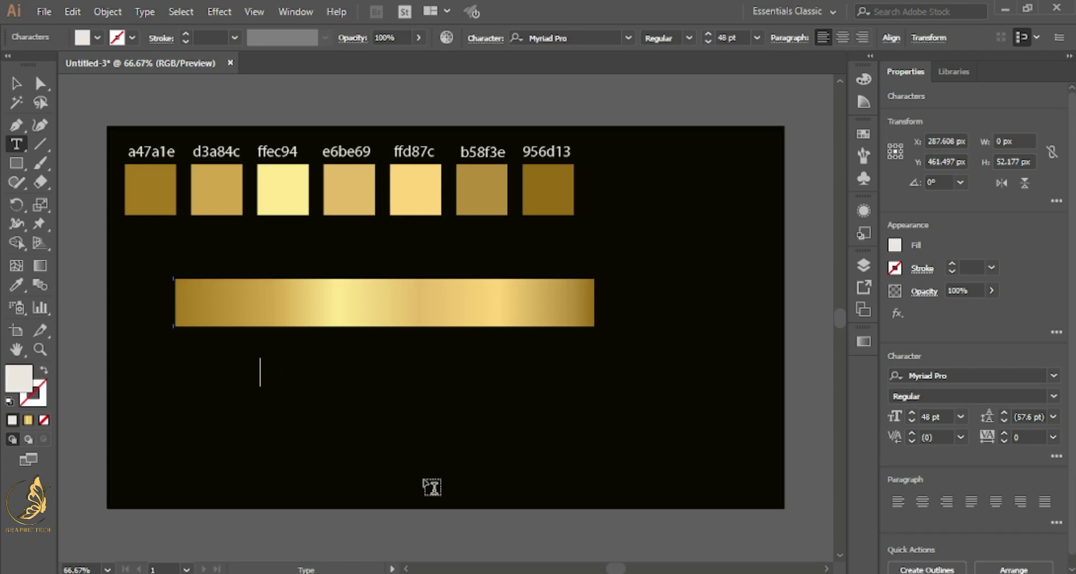
type("Gr")
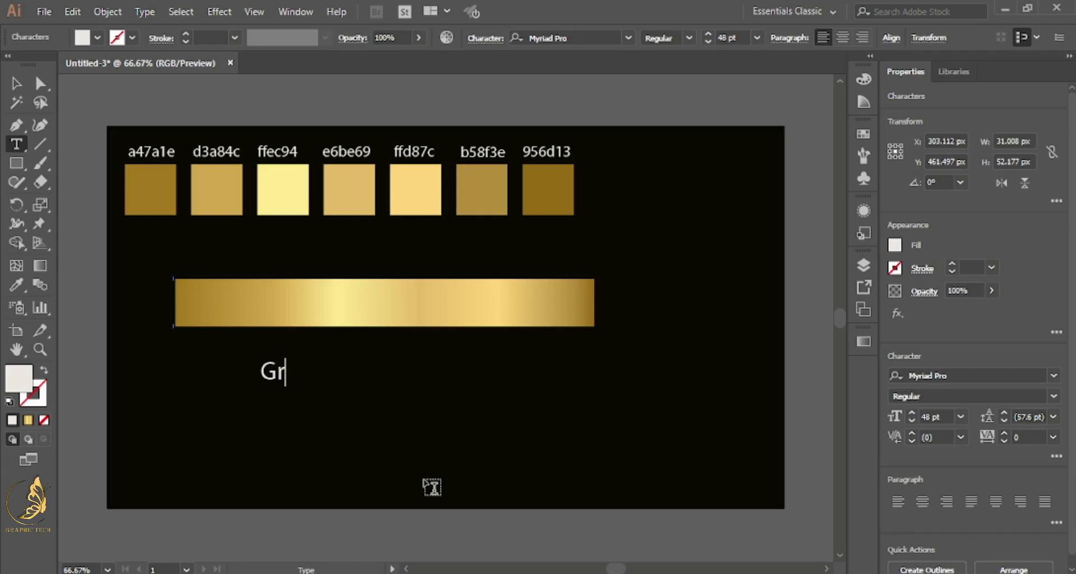
type("adian")
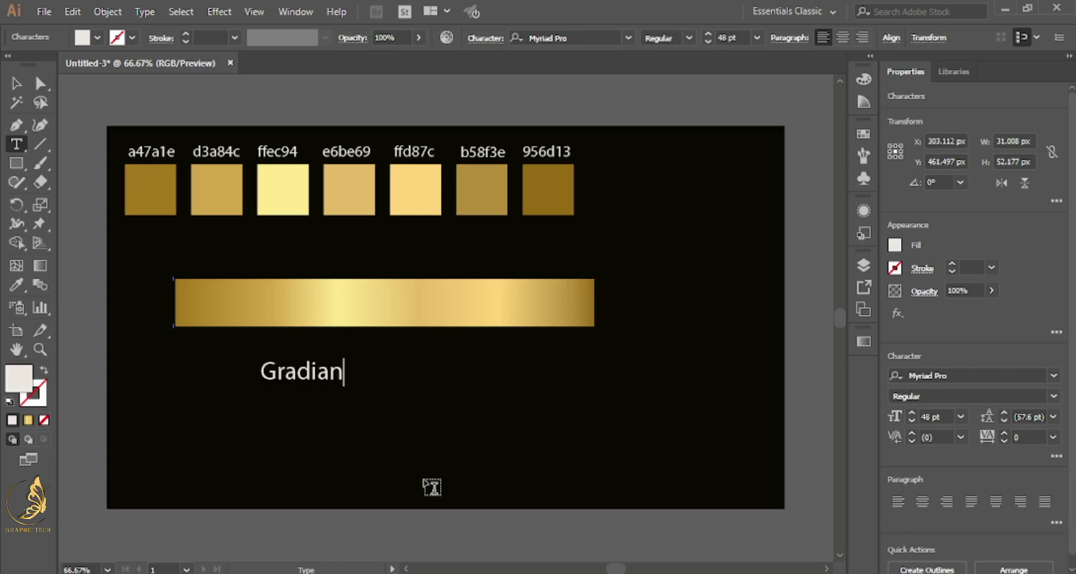
type("t")
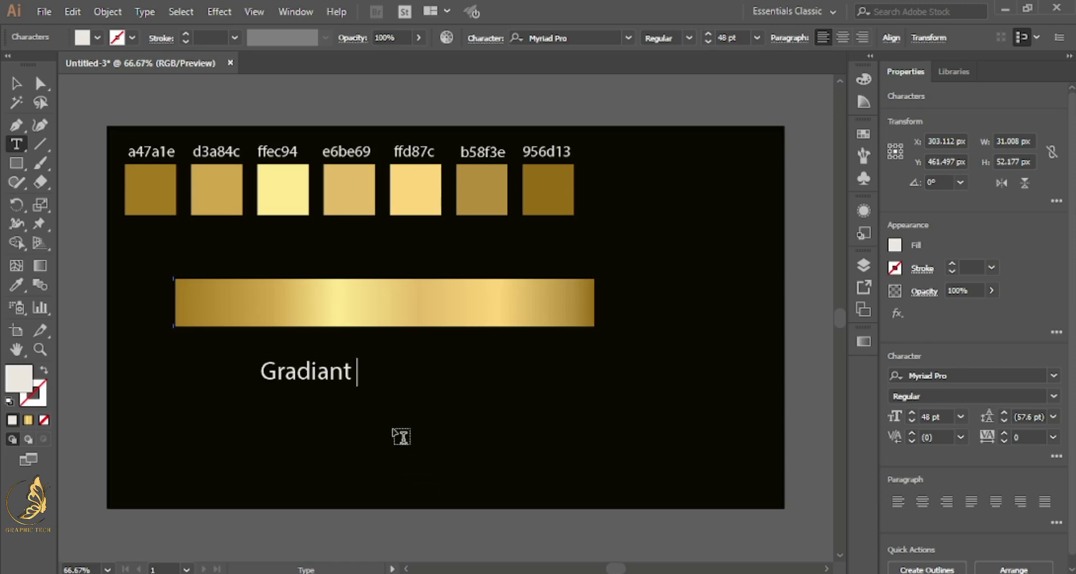
type("Co")
type("lour")
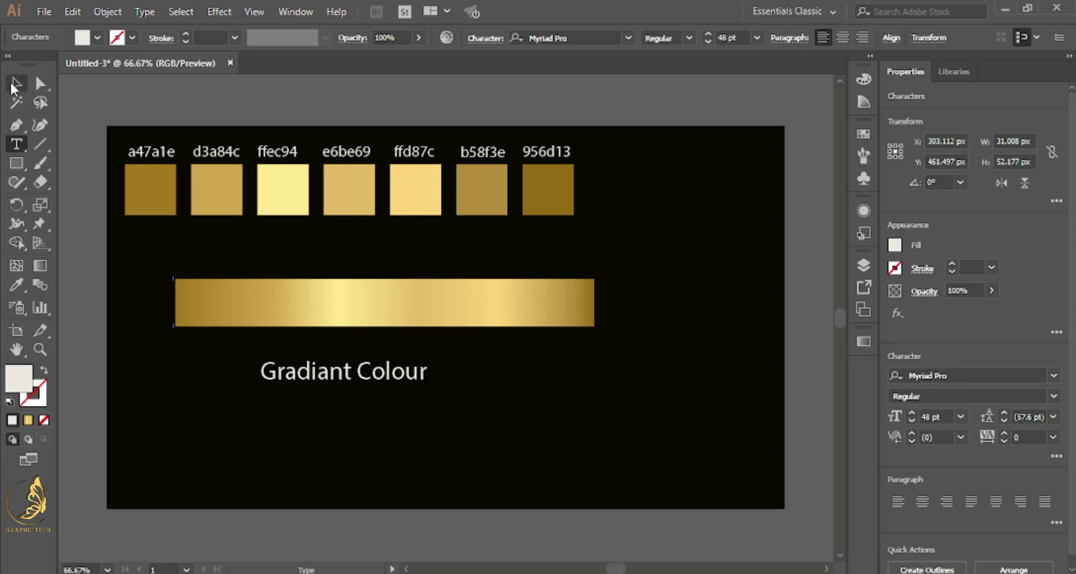
left_click(16, 83)
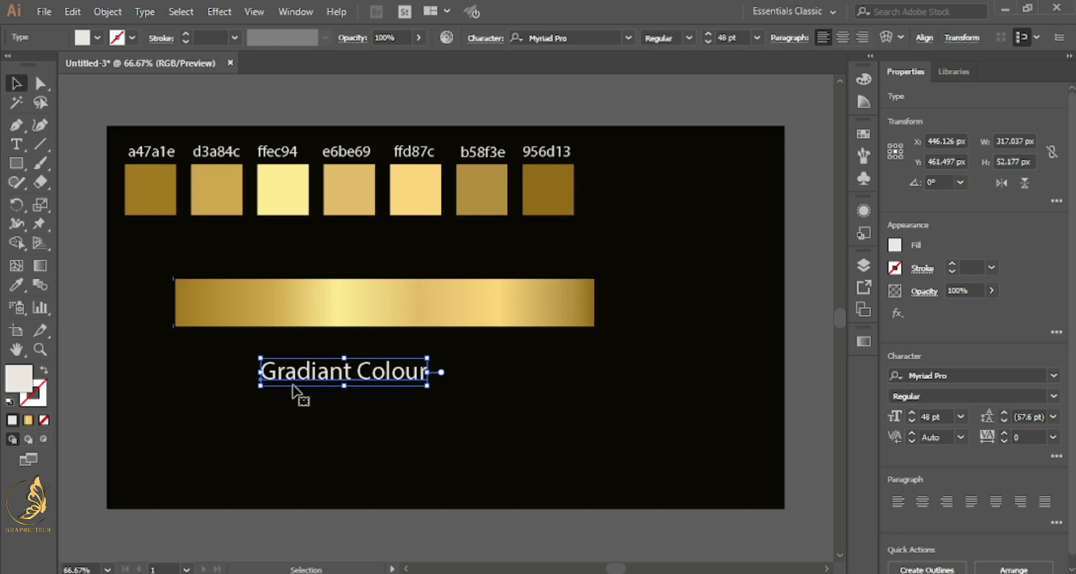
- Set the 'Gradiant Colour' caption to 60 pt Source Serif Variable
left_click(17, 145)
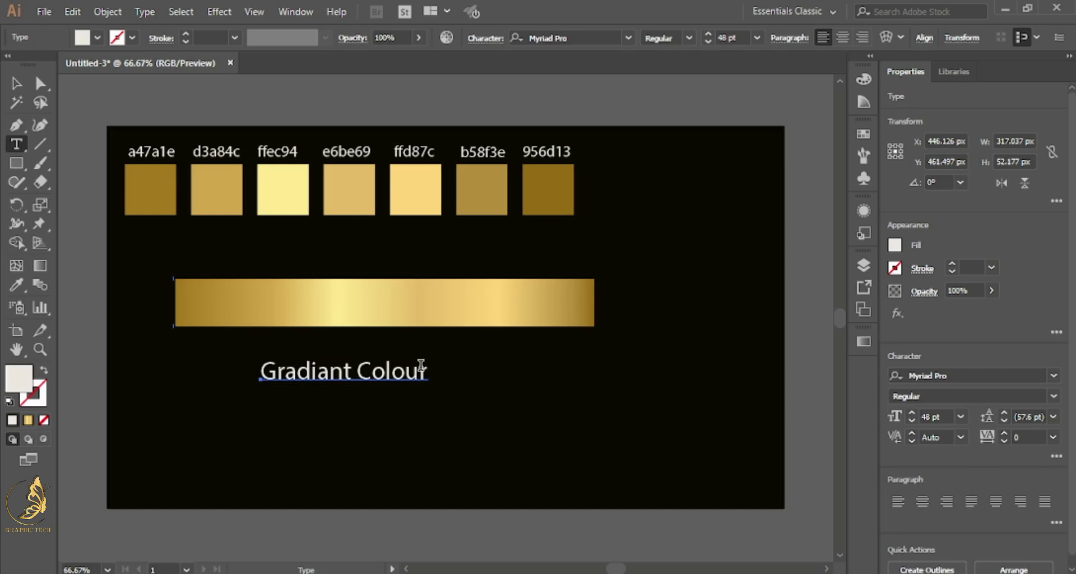
left_click_drag(425, 368, 265, 391)
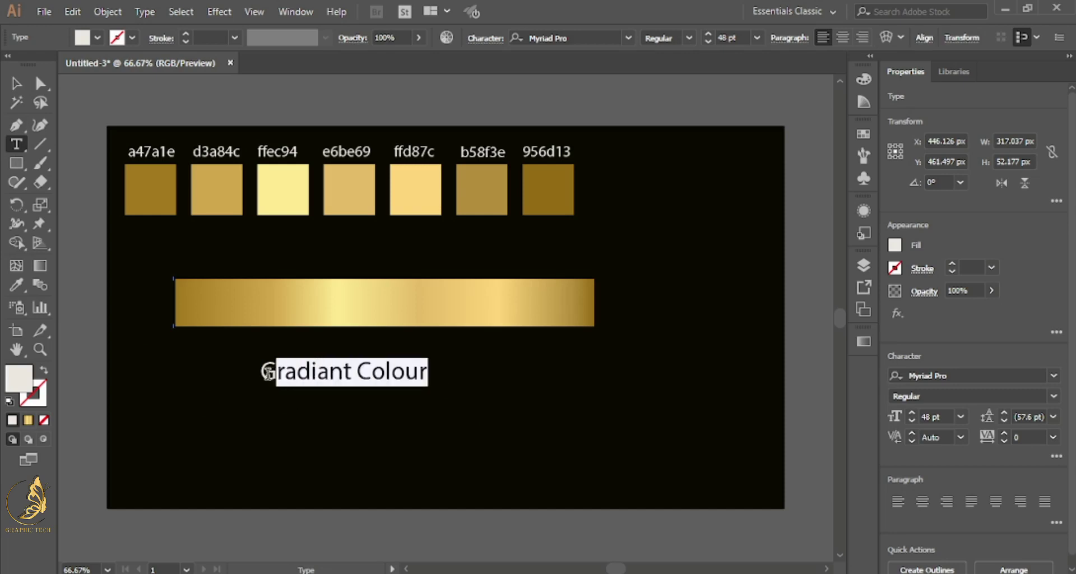
left_click(265, 391)
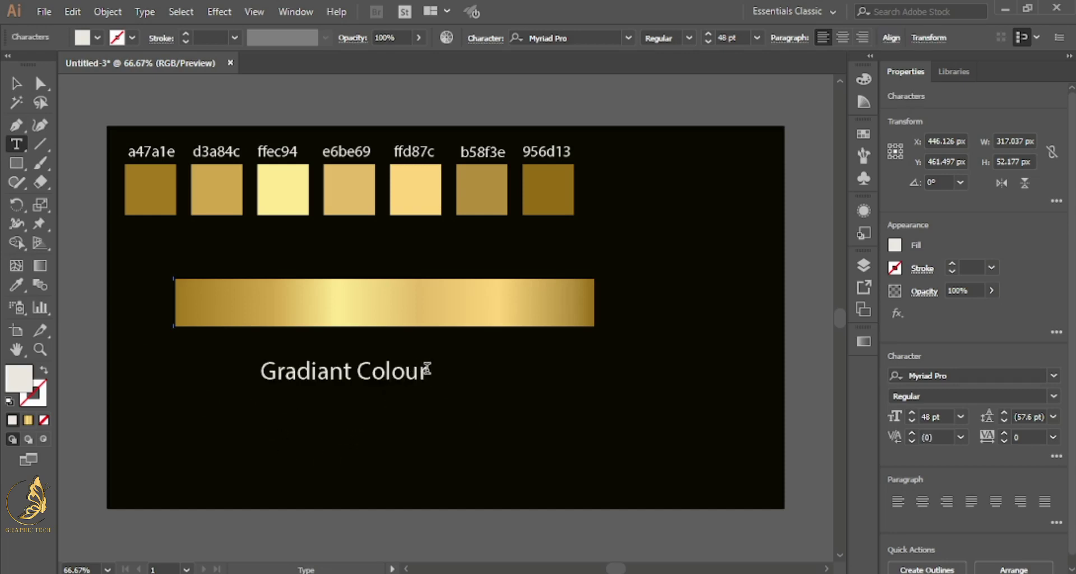
left_click_drag(427, 368, 268, 385)
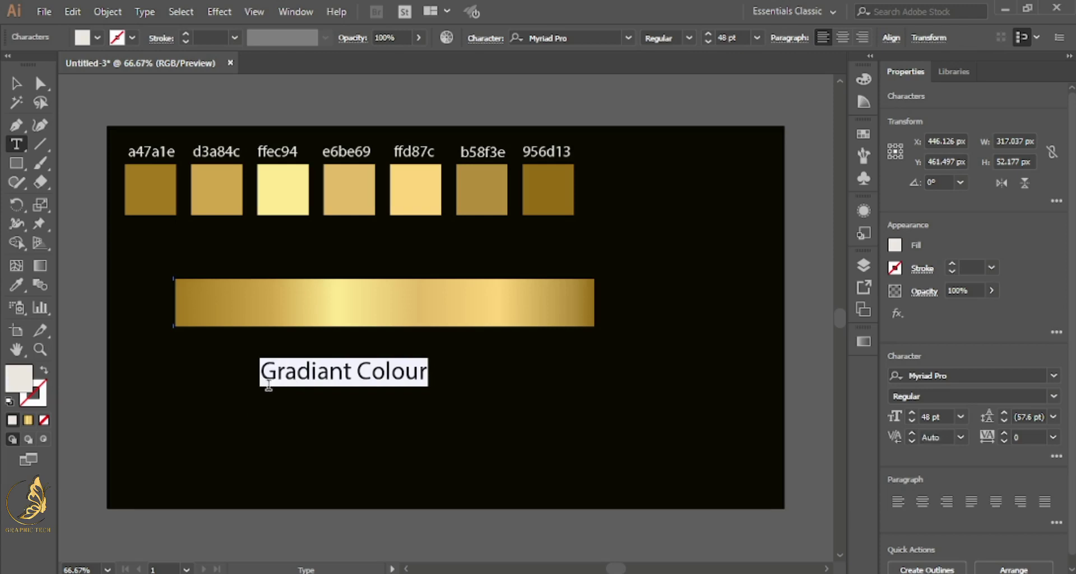
left_click(959, 417)
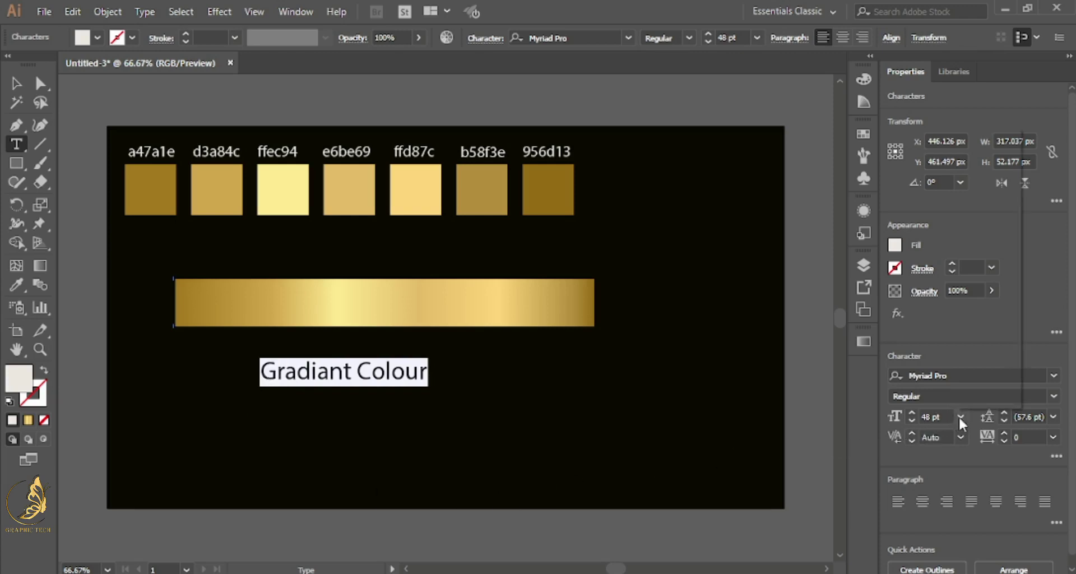
left_click(976, 383)
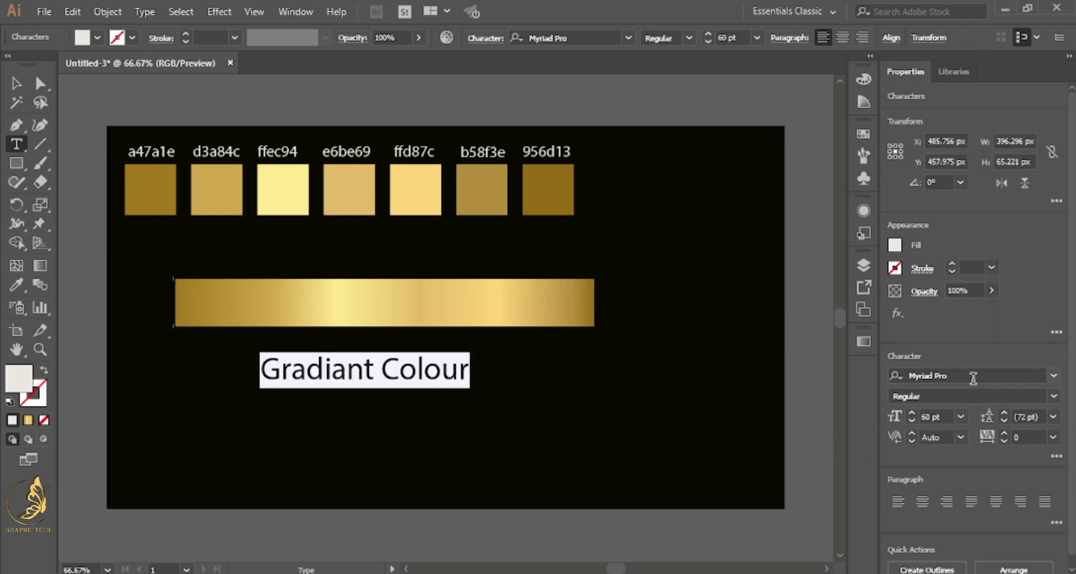
left_click(1053, 376)
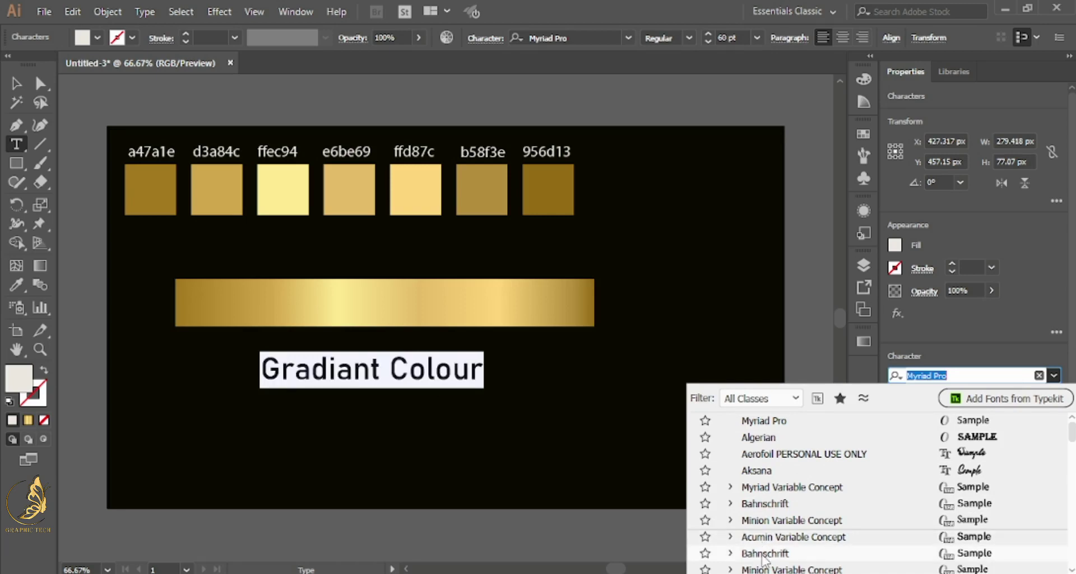
scroll(762, 557, "down", 1)
scroll(762, 558, "down", 2)
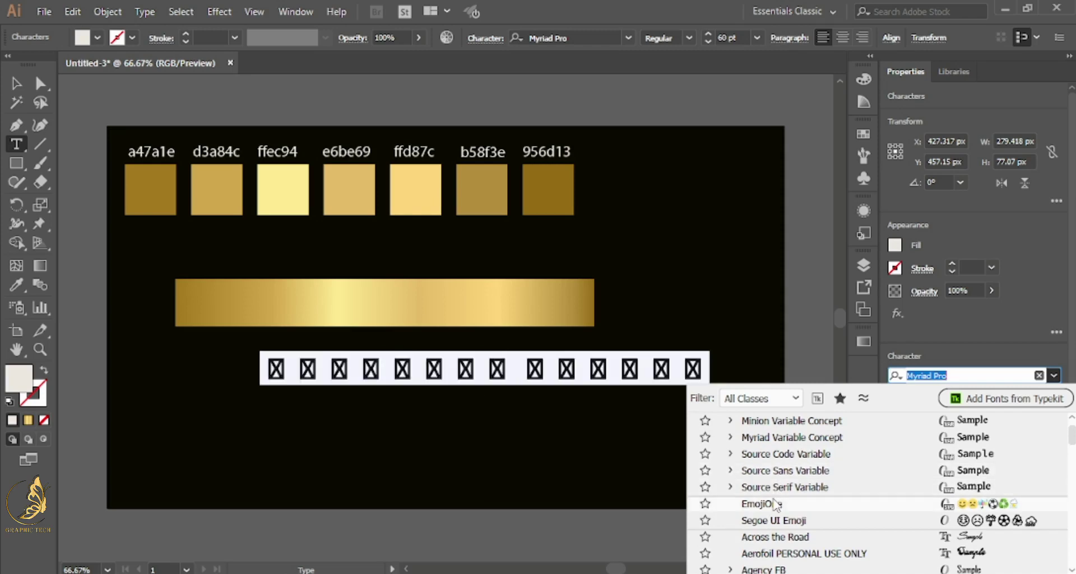
left_click(773, 486)
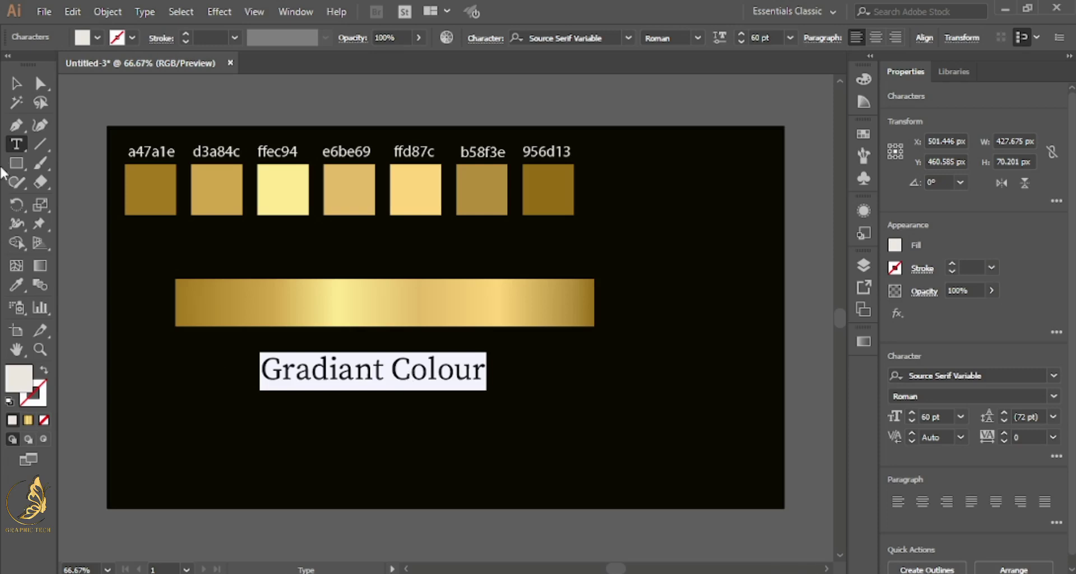
left_click(16, 83)
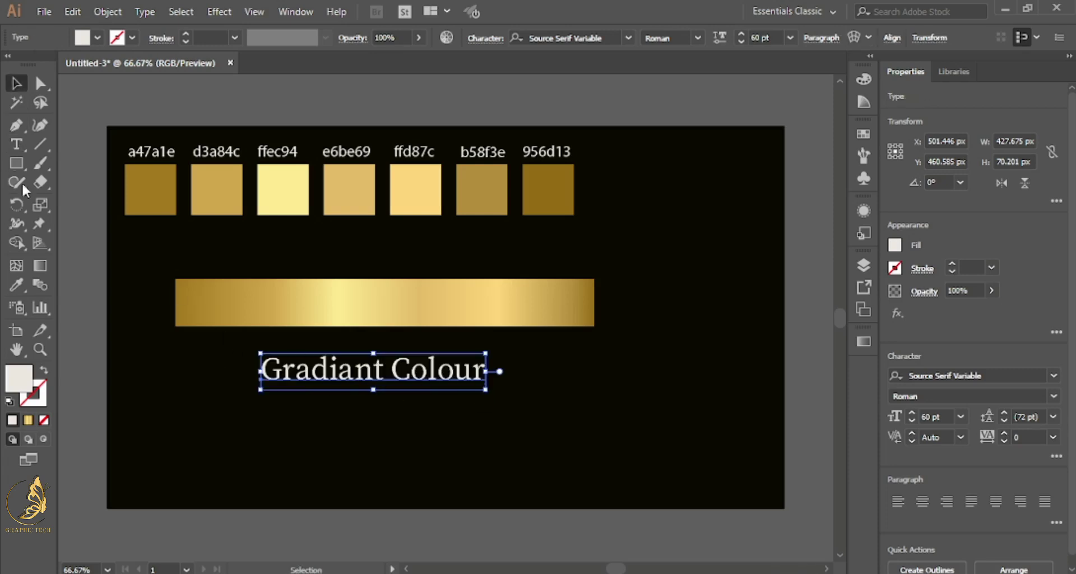
- Eyedrop the bar's gold gradient onto the 'Gradiant Colour' text and reselect the caption
left_click(72, 297)
left_click(16, 144)
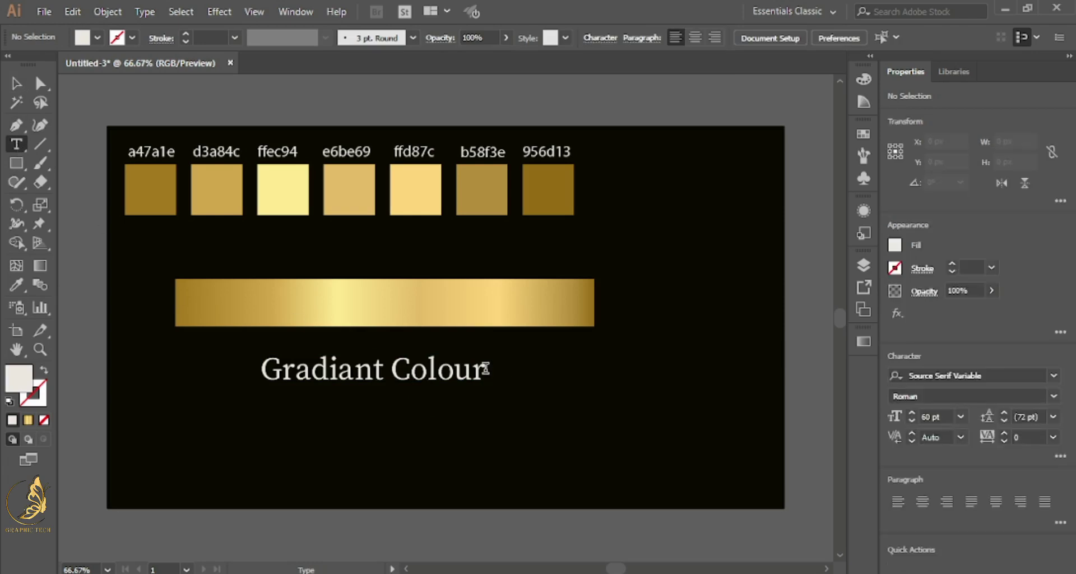
left_click_drag(485, 370, 264, 371)
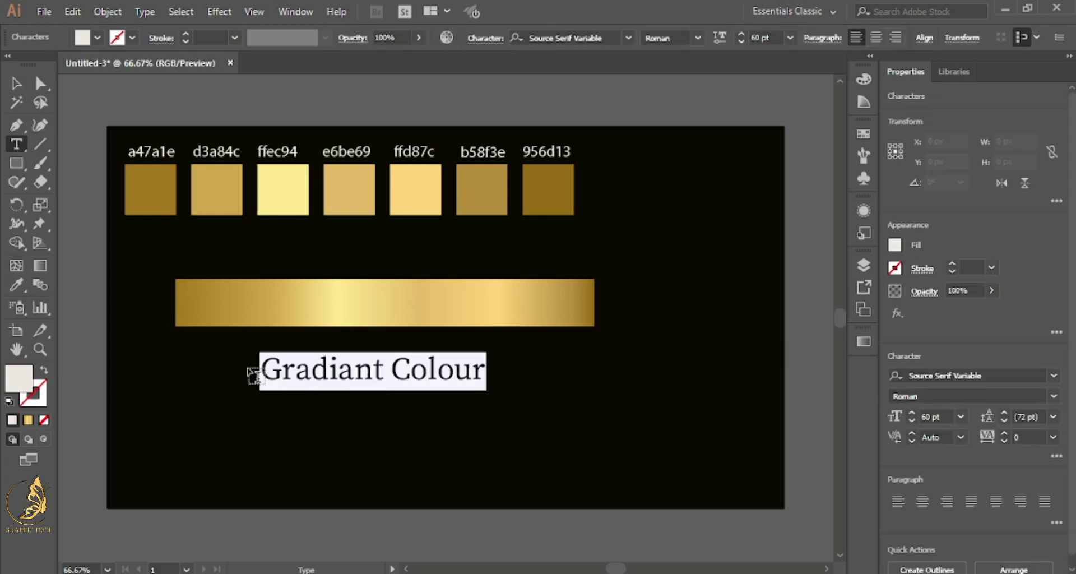
left_click(15, 284)
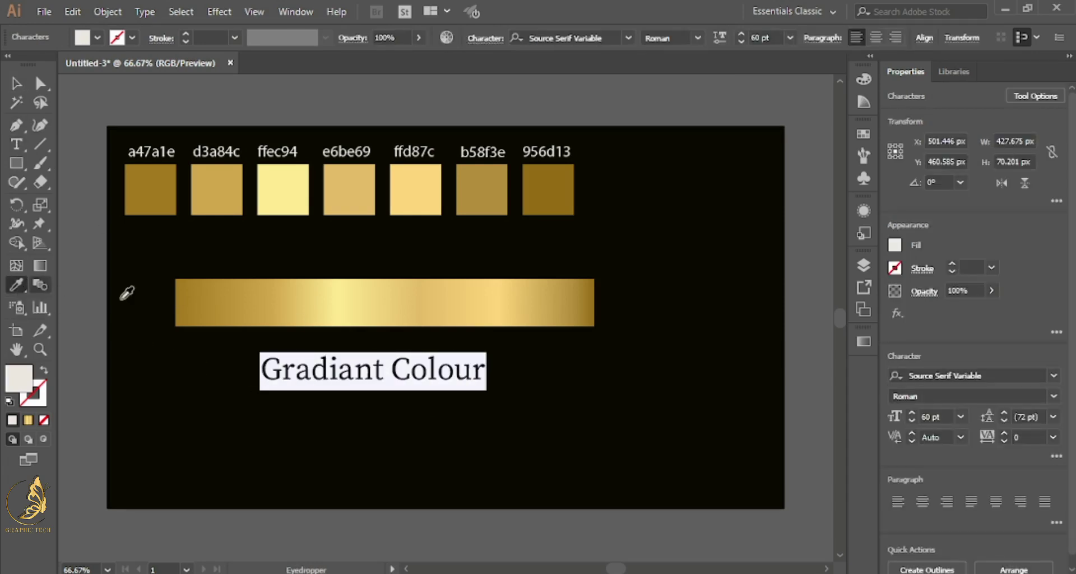
left_click(303, 306)
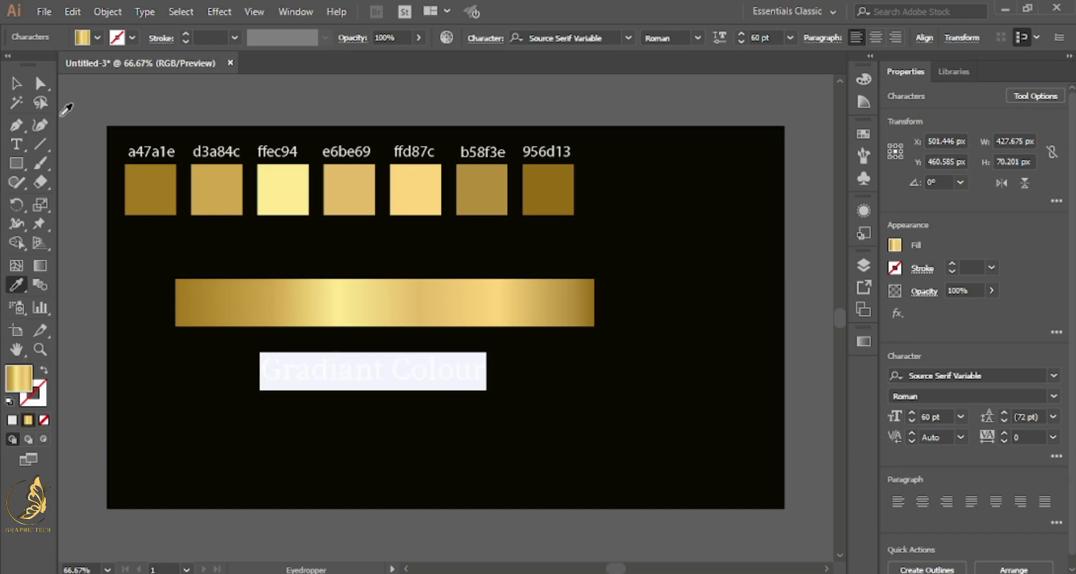
left_click(14, 81)
left_click(83, 208)
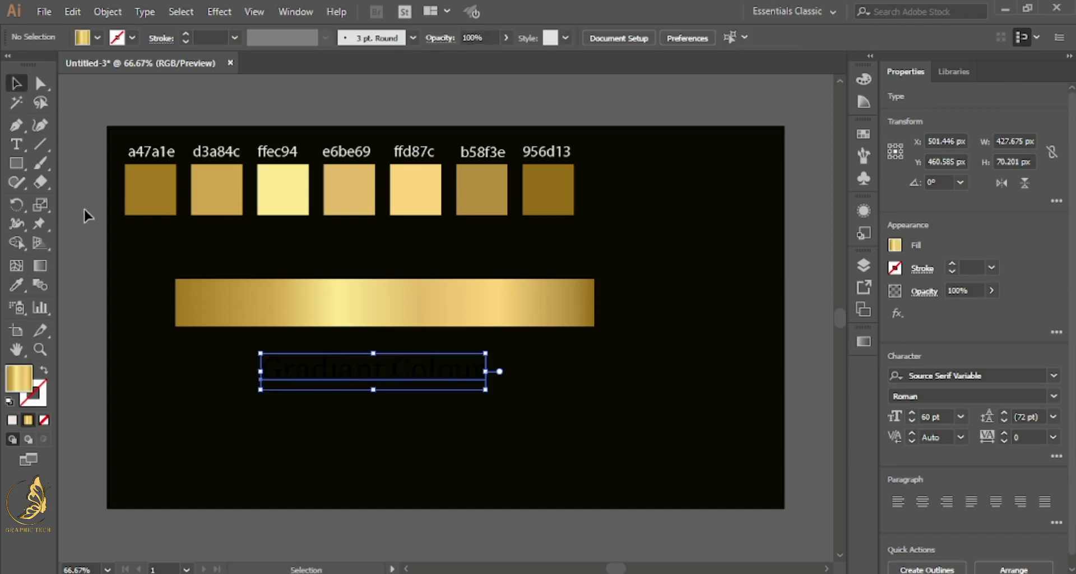
left_click(318, 386)
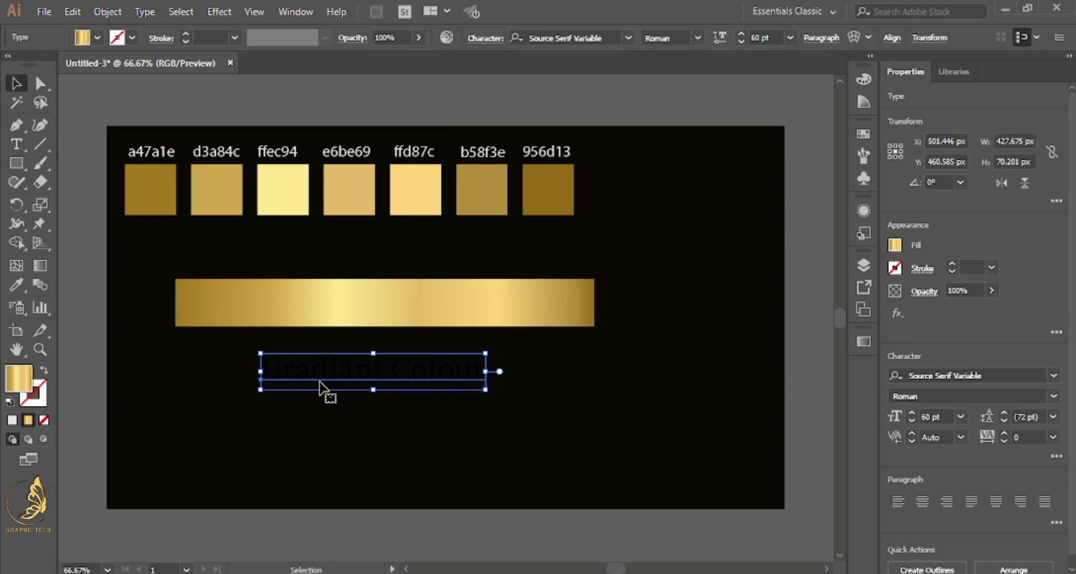
- Expand the Gradiant Colour caption to outlines and fill it with the bar's gold gradient
left_click(107, 12)
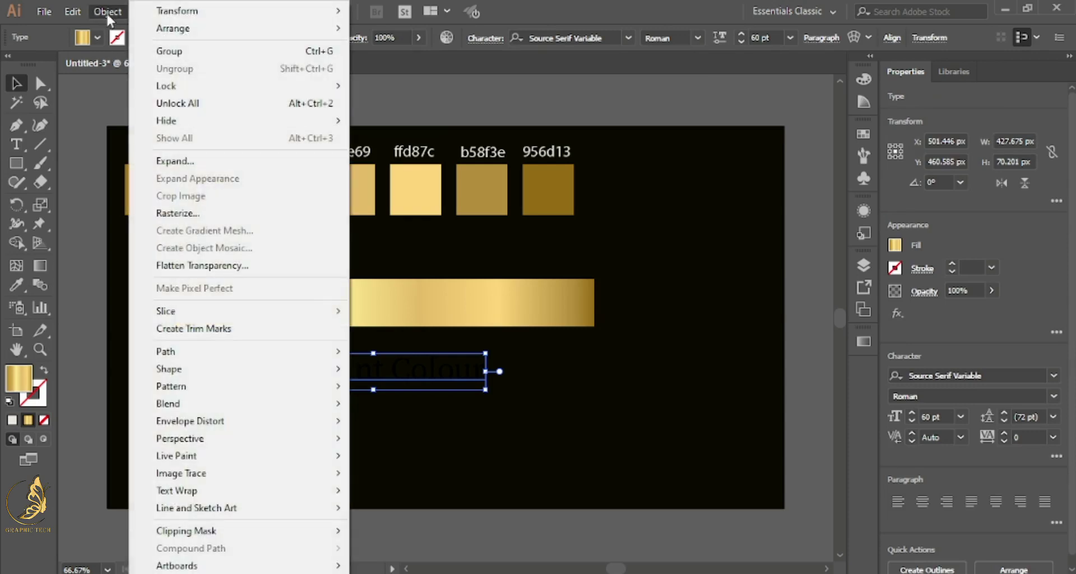
left_click(177, 163)
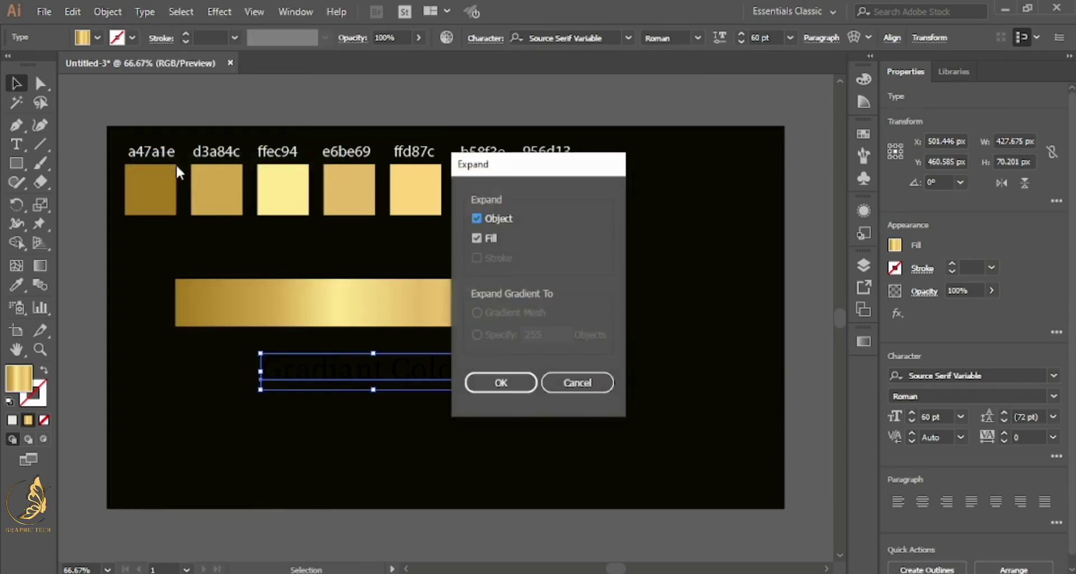
left_click(498, 381)
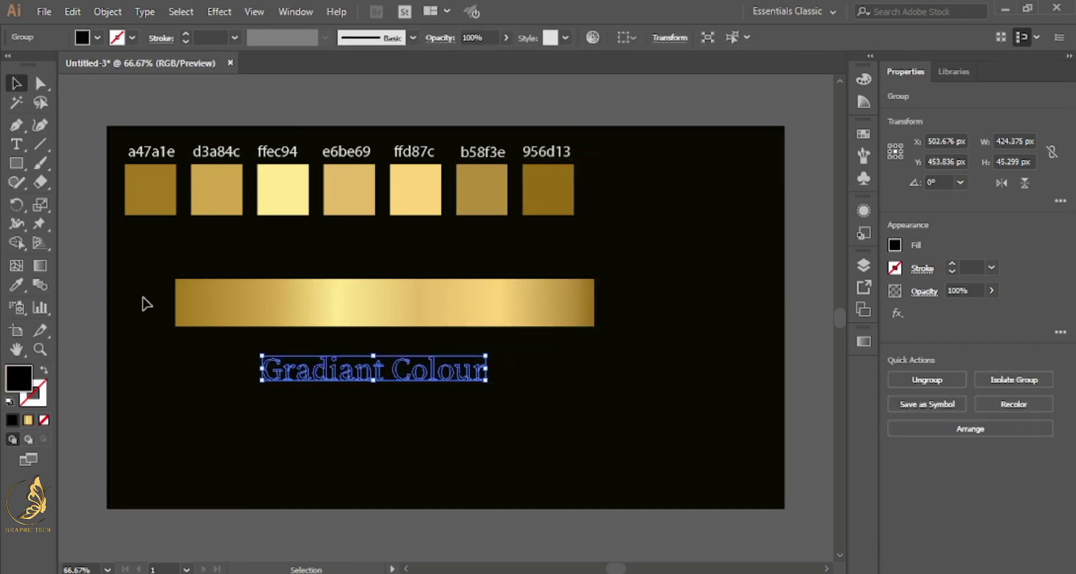
left_click(15, 286)
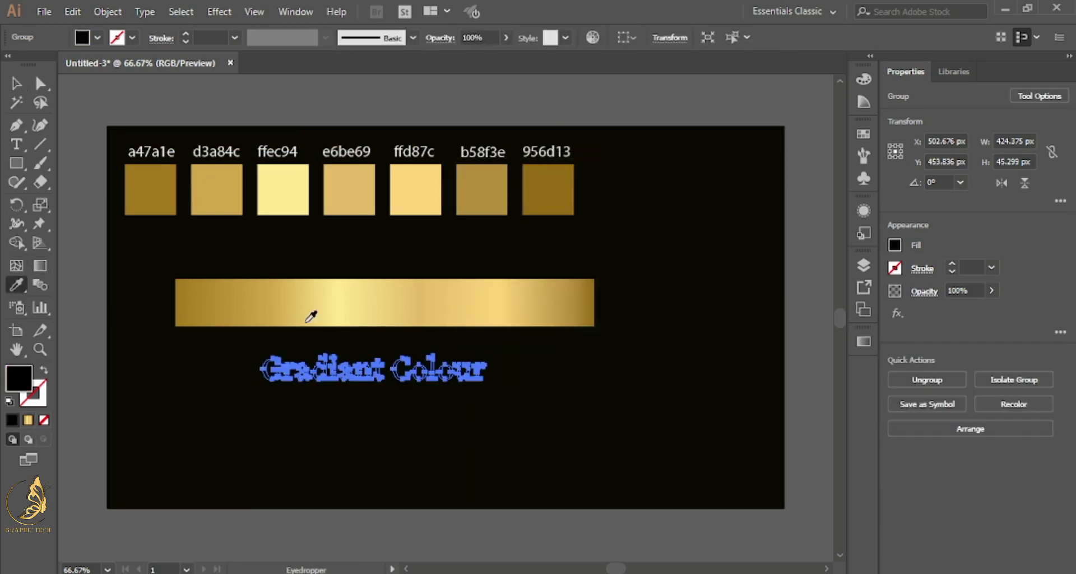
left_click(326, 310)
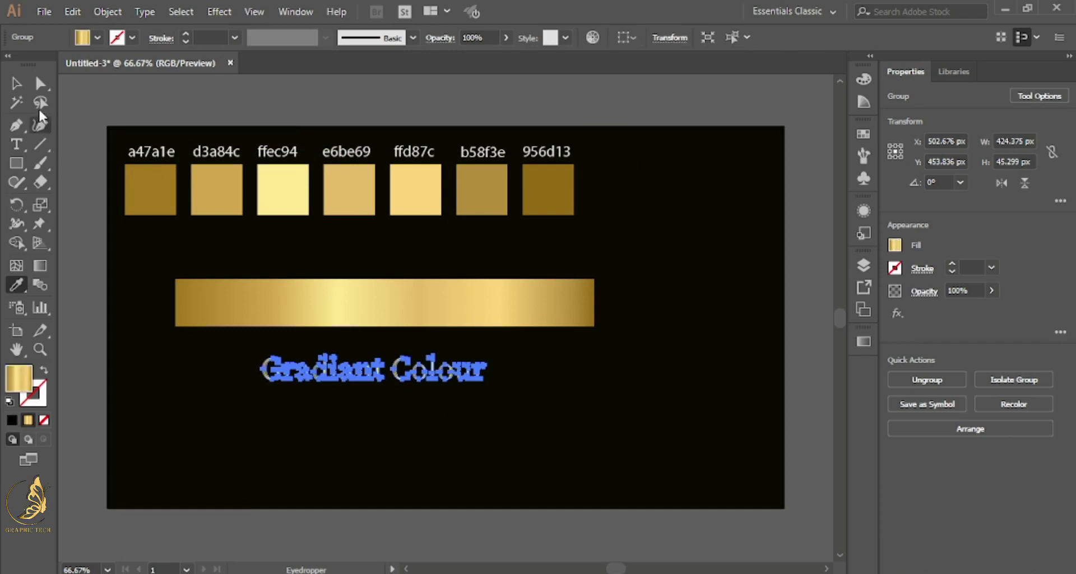
left_click(16, 83)
left_click(245, 358)
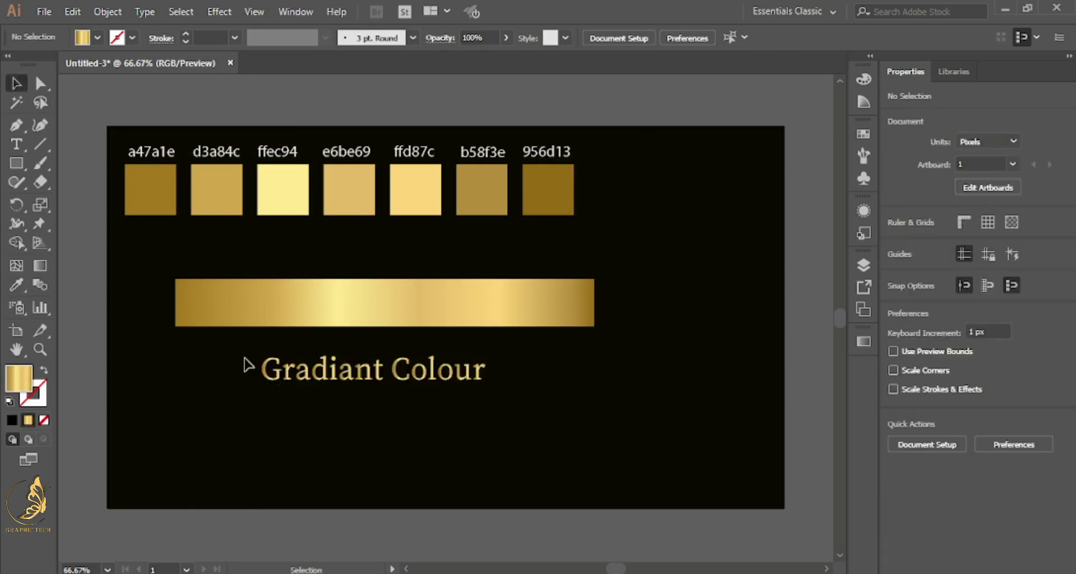
- Enlarge the Gradiant Colour caption group proportionally beneath the bar and pick the Type tool
left_click(383, 377)
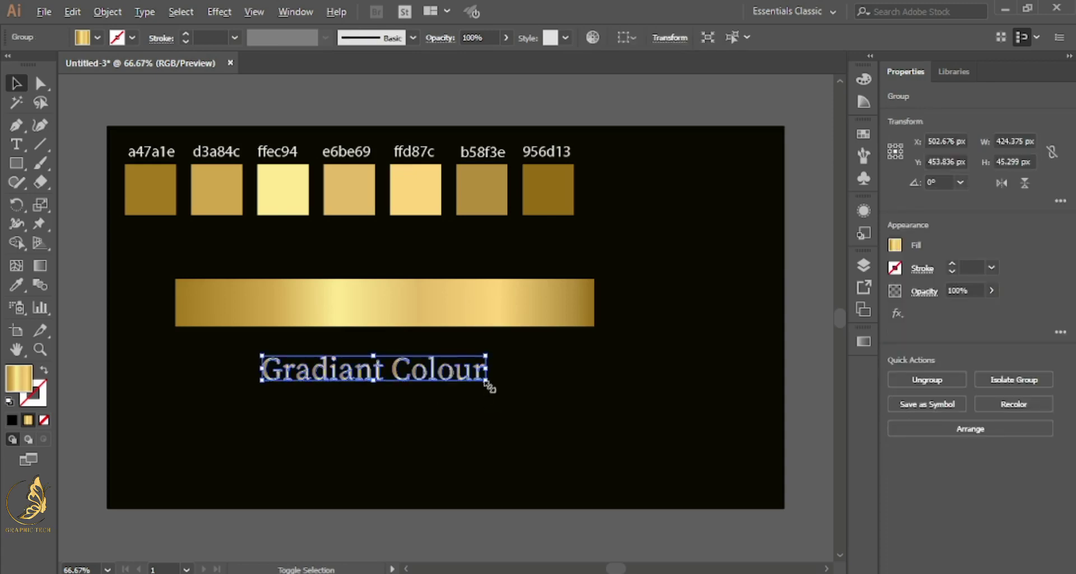
left_click_drag(485, 381, 548, 386)
left_click(75, 291)
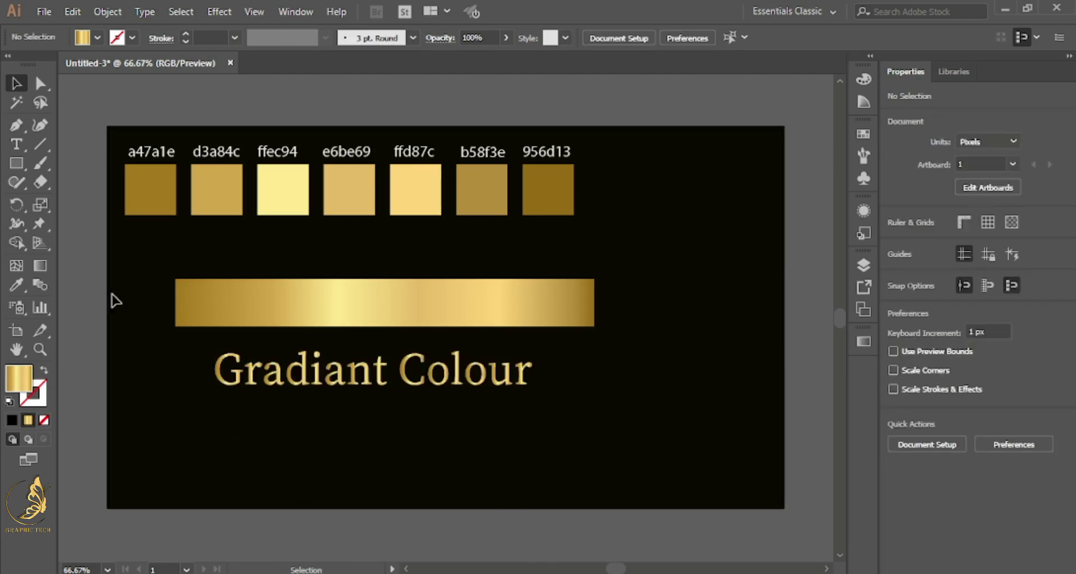
left_click(23, 146)
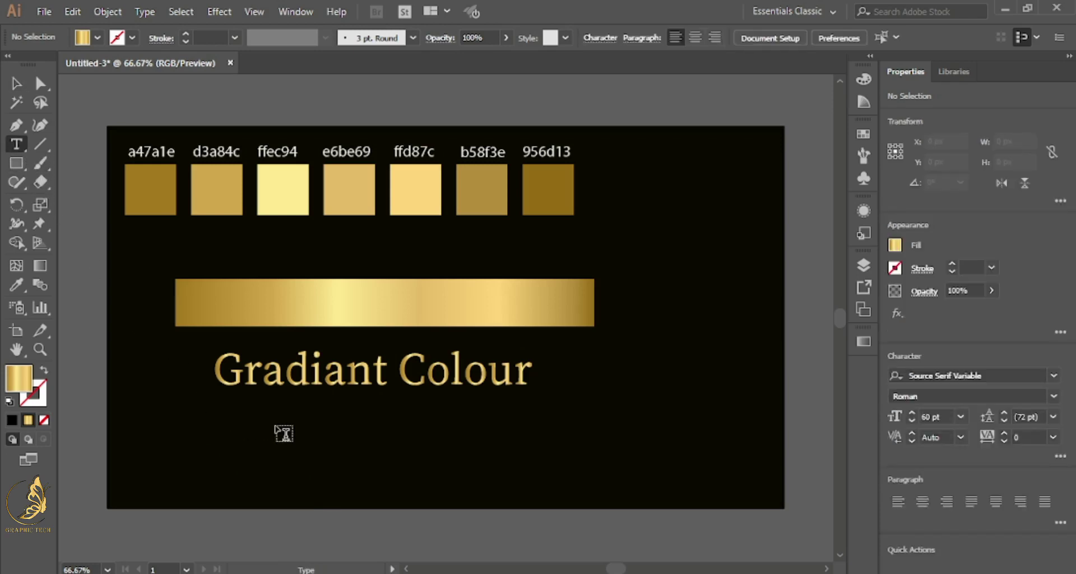
- Add a text line below Gradiant Colour with fill #a47a1e reading 'THANKS FOR WATCHING'
left_click(275, 426)
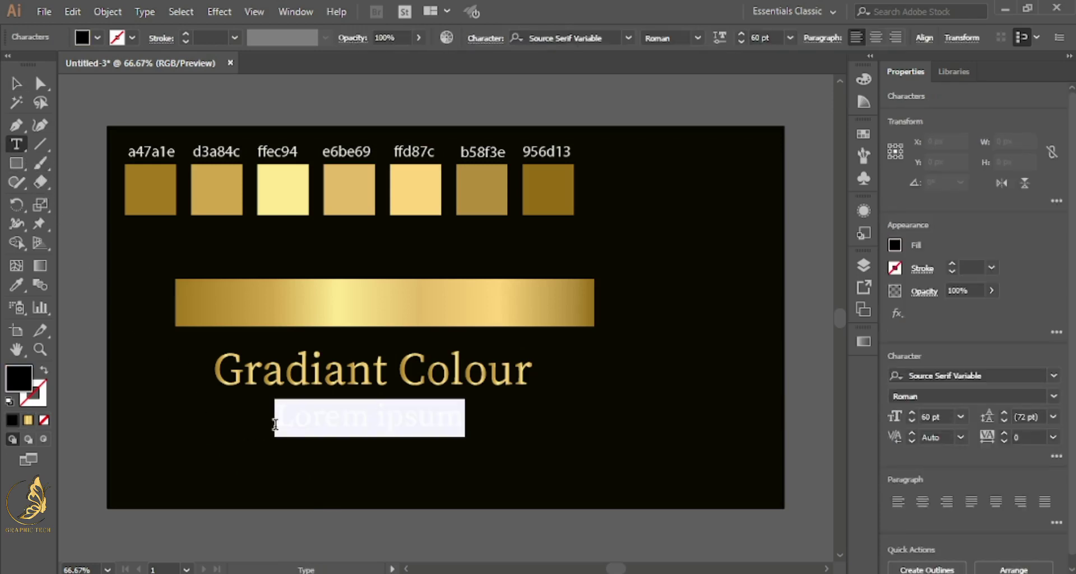
double_click(18, 378)
type("a47a1e")
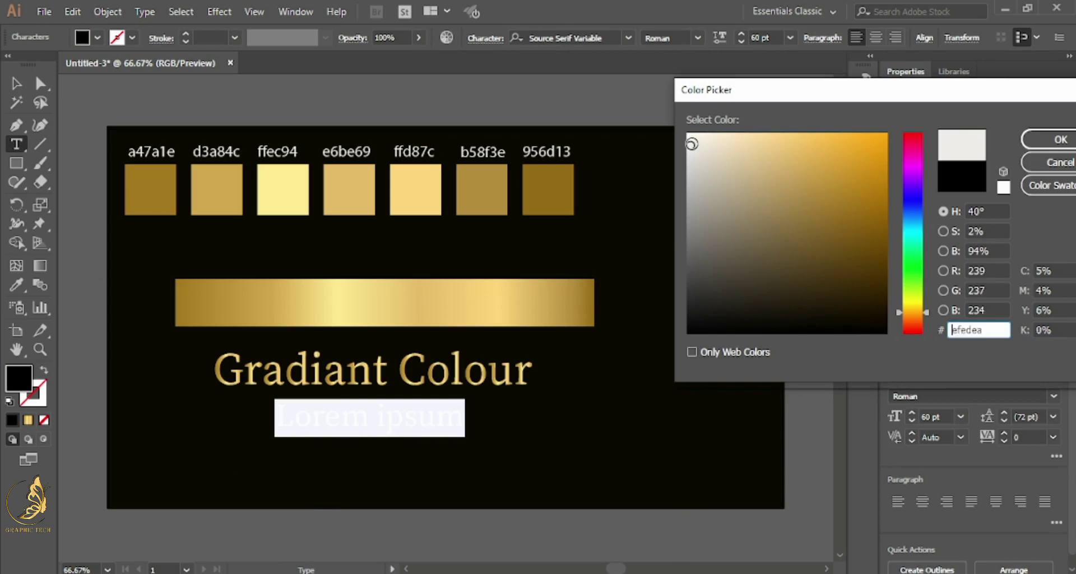
left_click(1048, 140)
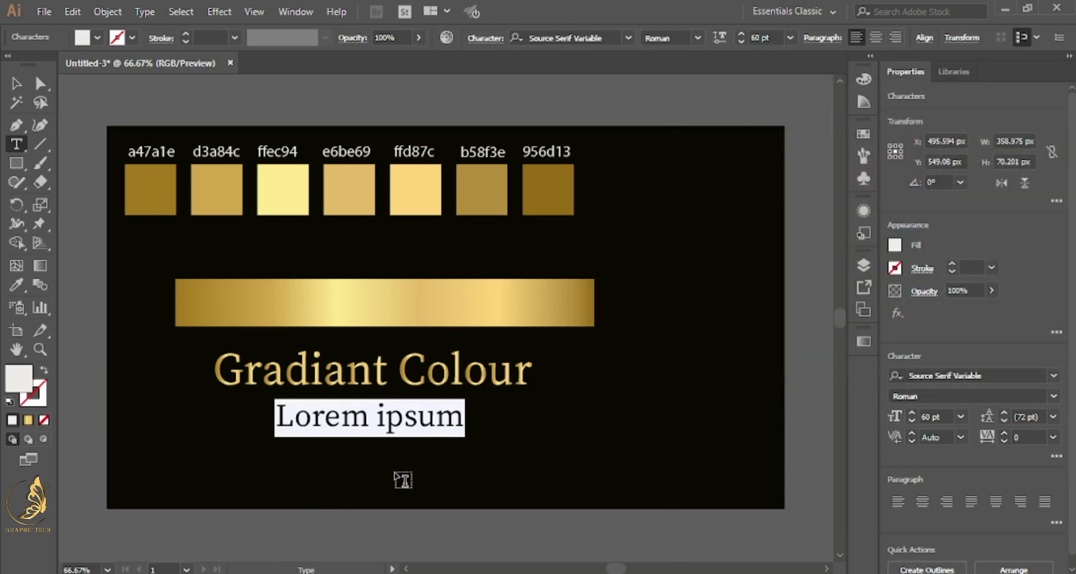
type("t")
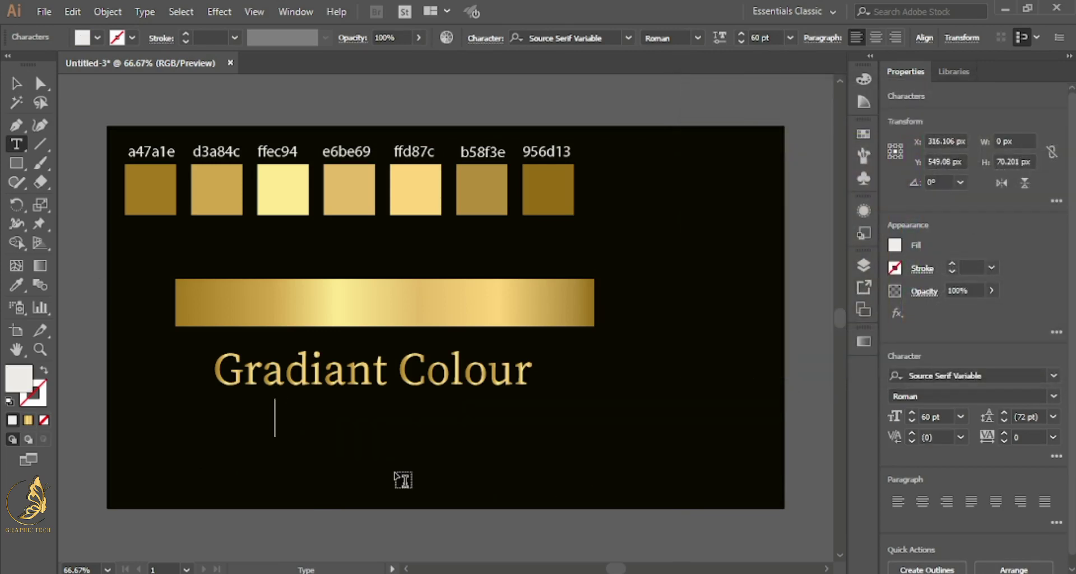
type("THAN")
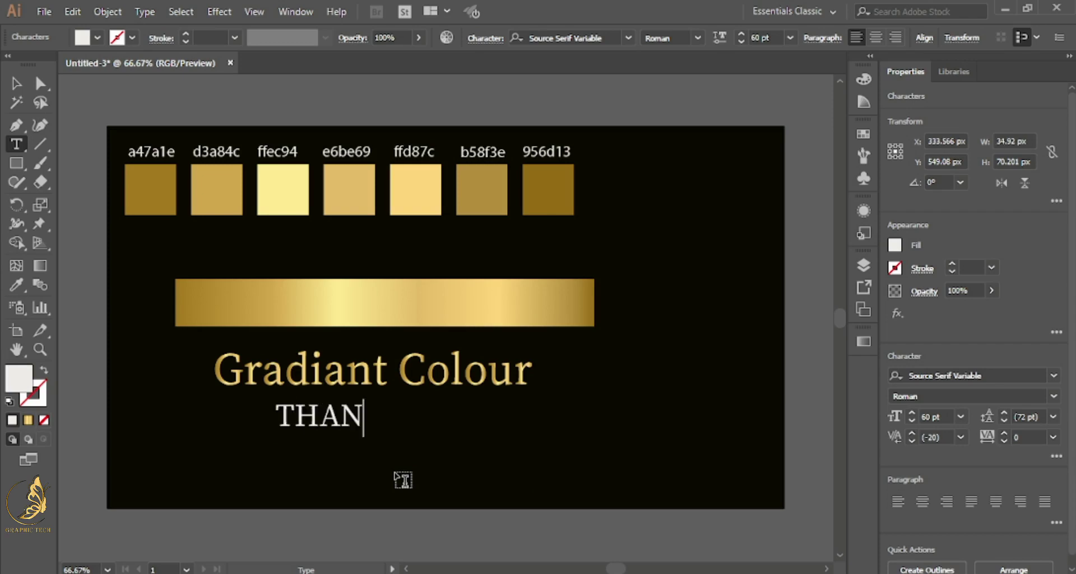
type("KS")
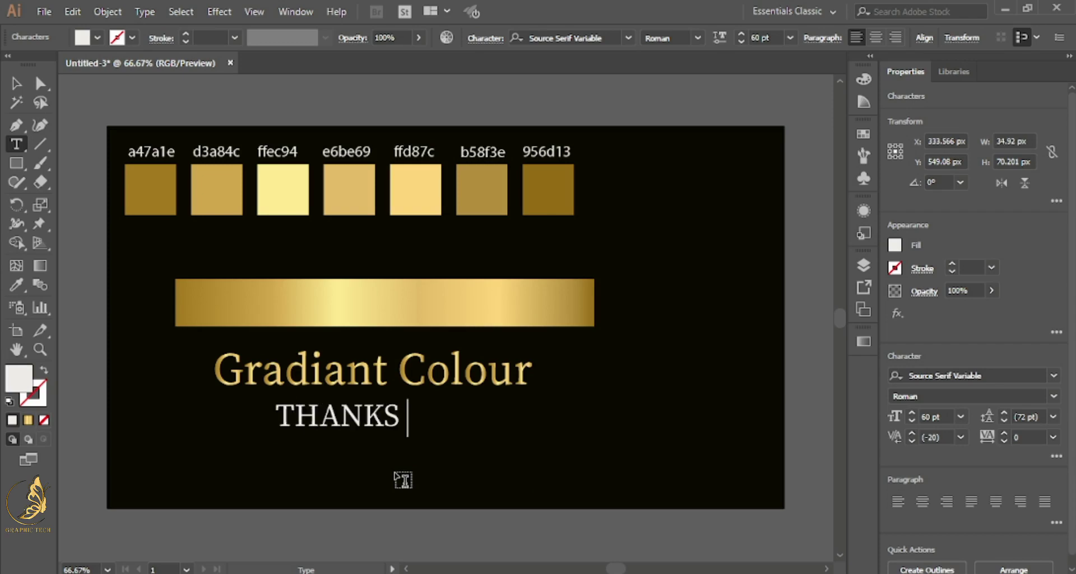
type(" FOR W")
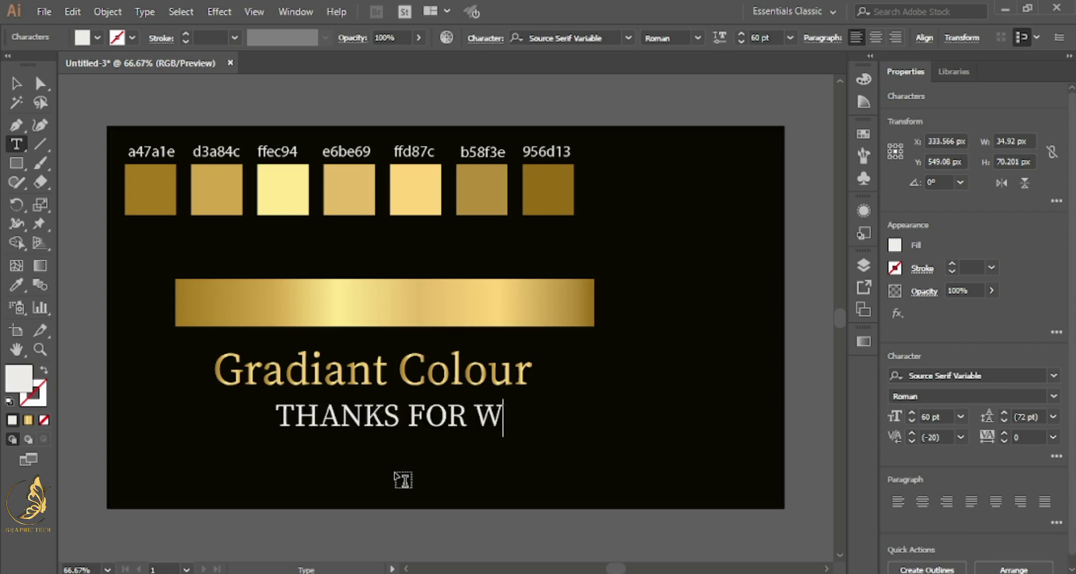
type("ATCHING")
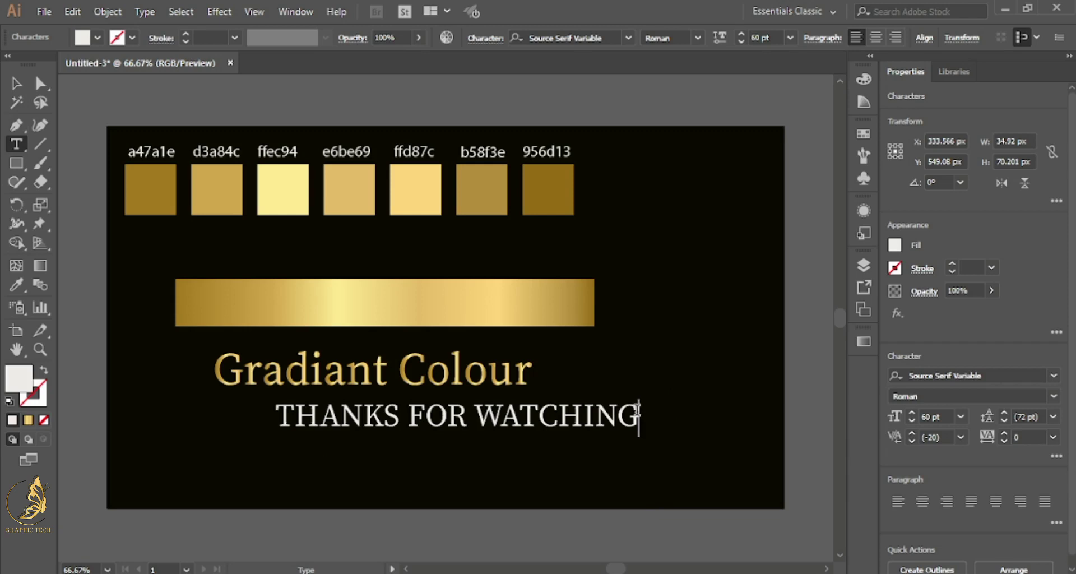
mouse_move(638, 417)
left_mouse_down()
mouse_move(524, 429)
mouse_move(258, 417)
left_mouse_up()
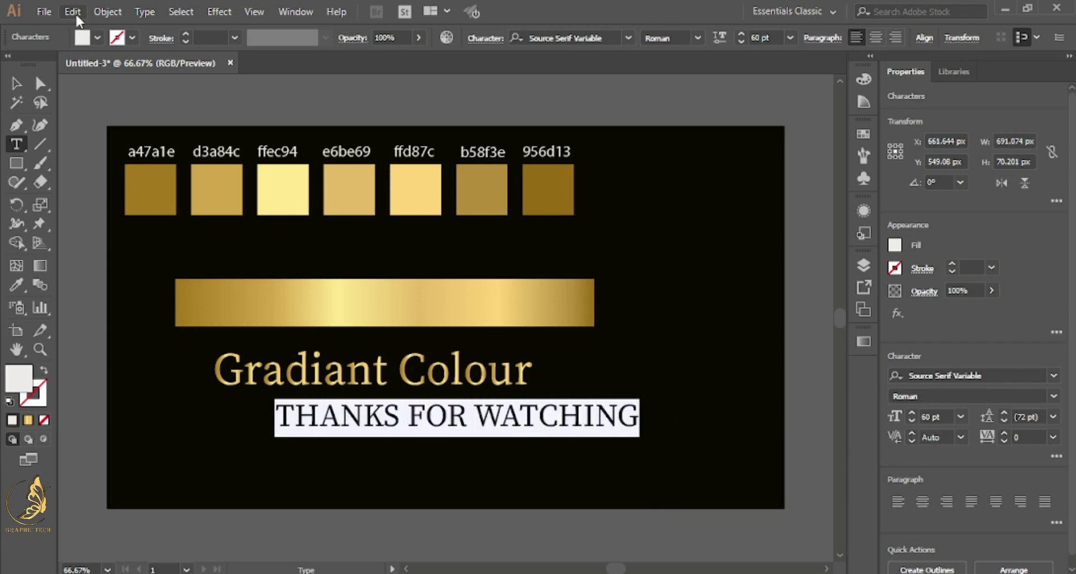
- Sample the bar's gold gradient onto the THANKS FOR WATCHING text with the Eyedropper
left_click(118, 13)
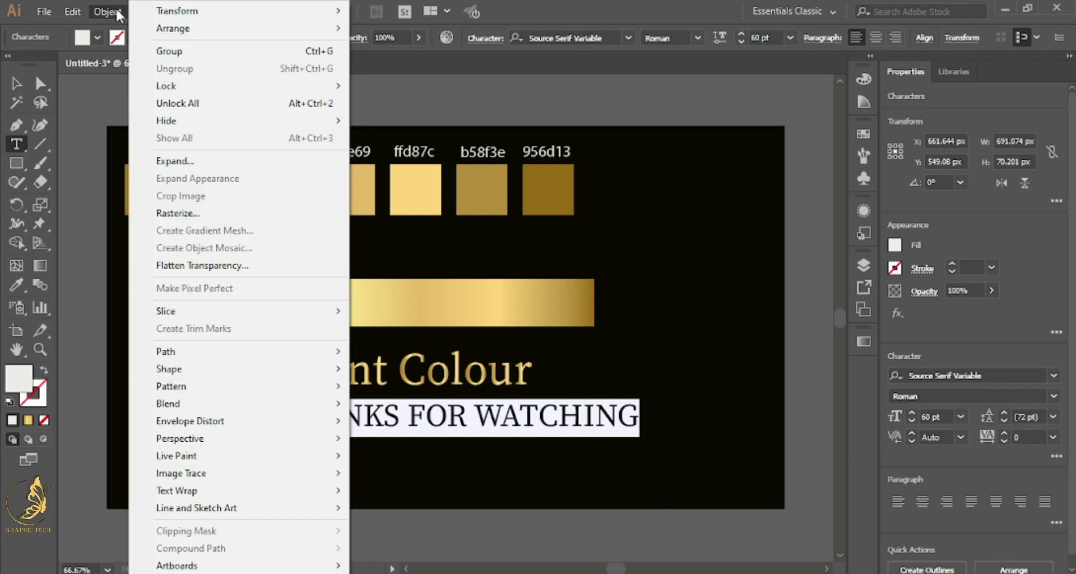
left_click(196, 163)
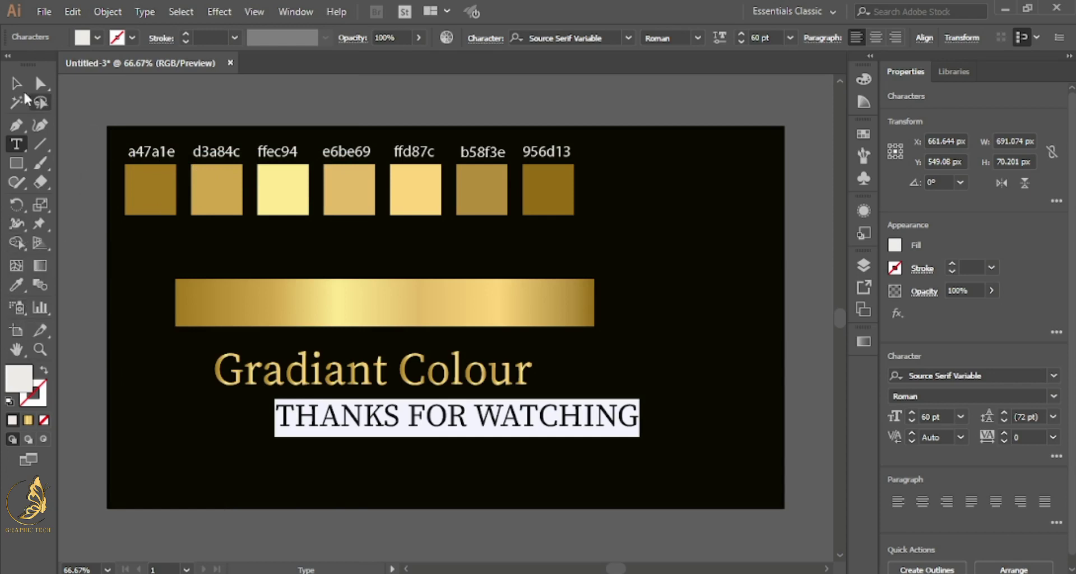
left_click(17, 84)
left_click(74, 197)
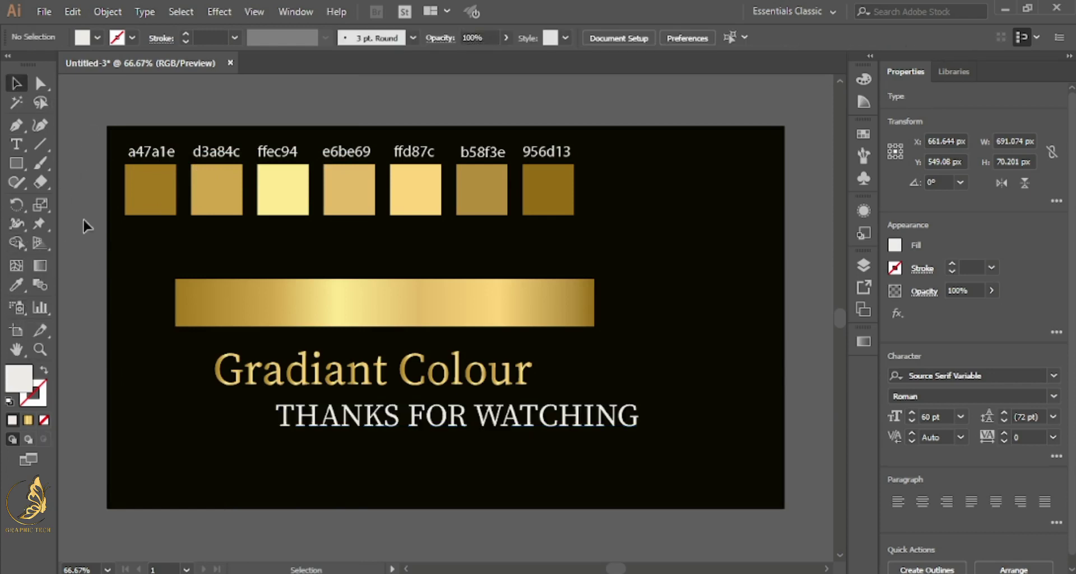
left_click(312, 411)
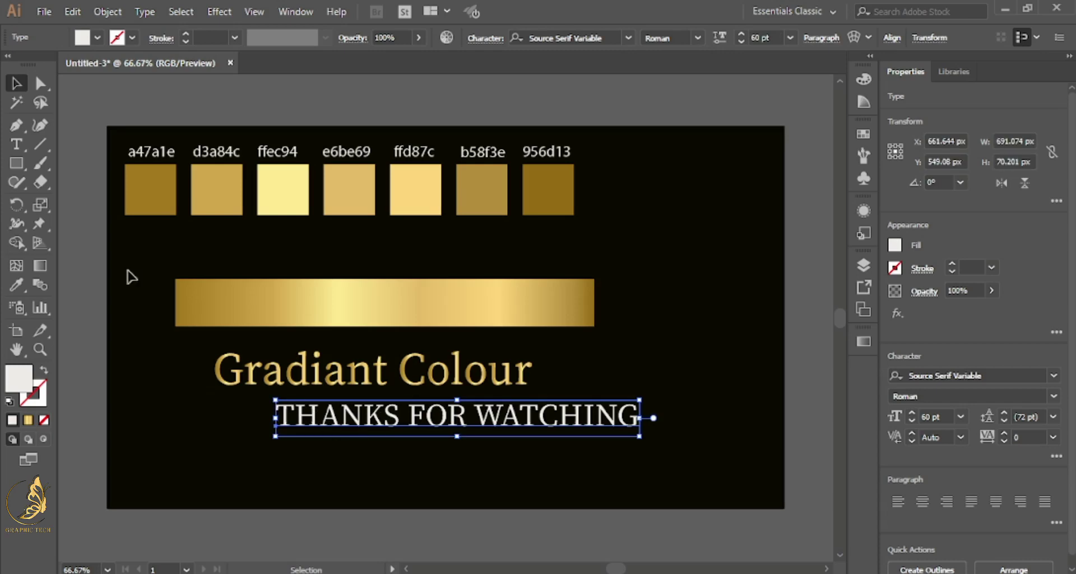
left_click(17, 285)
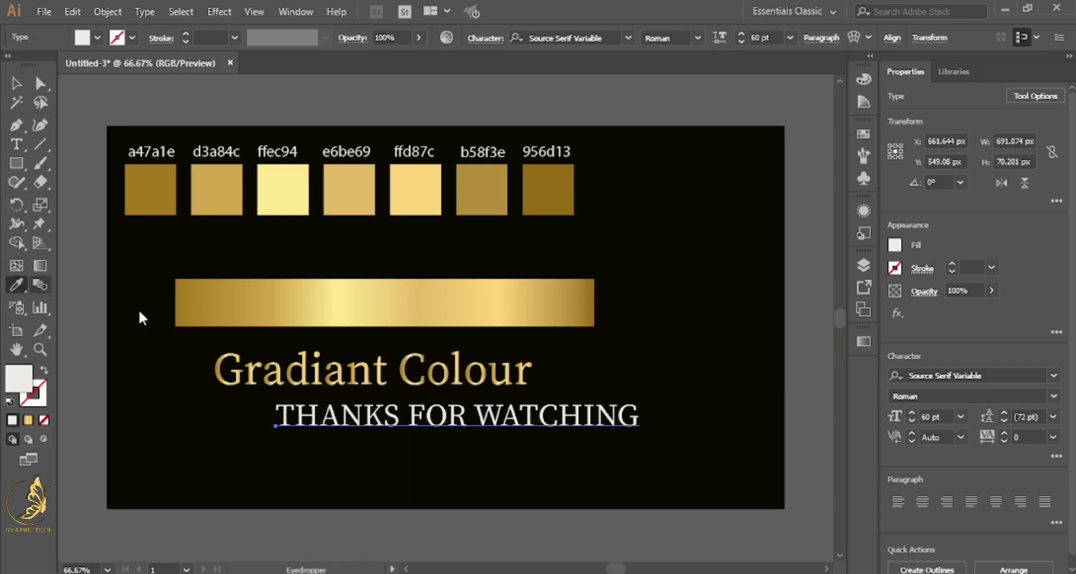
left_click(325, 299)
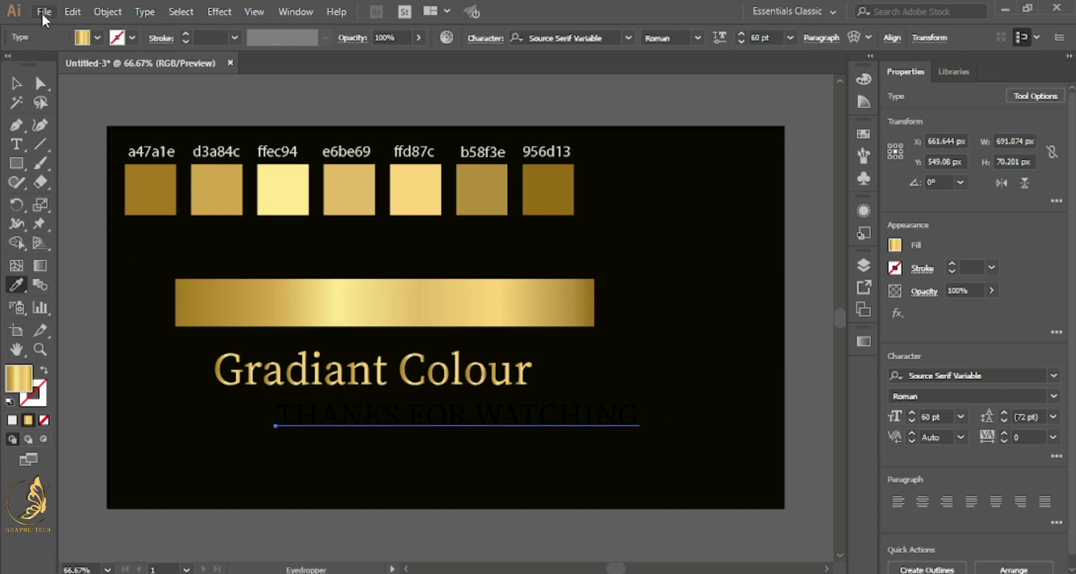
left_click(17, 83)
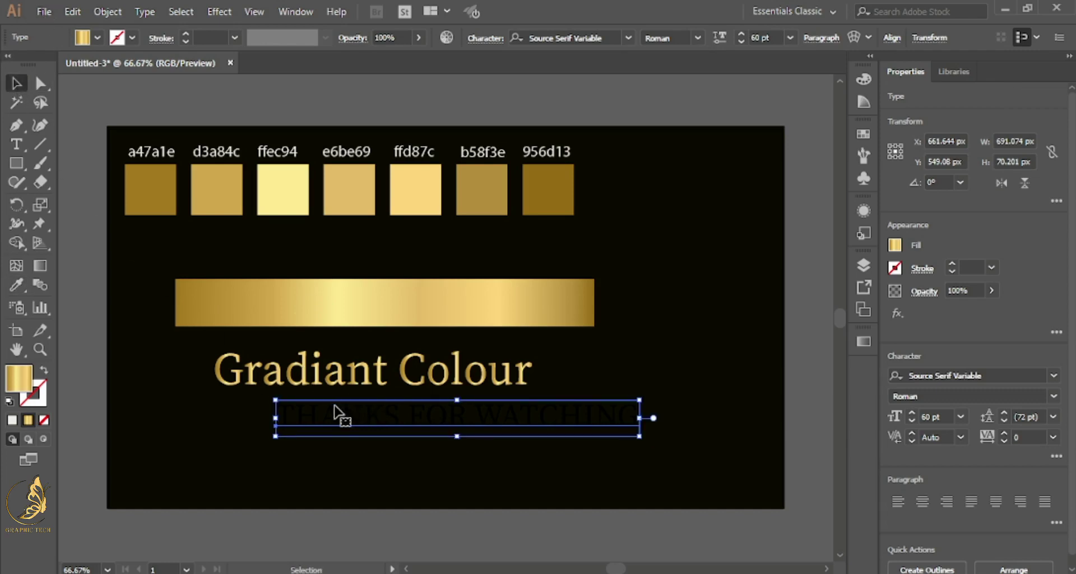
- Expand THANKS FOR WATCHING to outlines, reapply the bar's gold gradient, and deselect
left_click(106, 12)
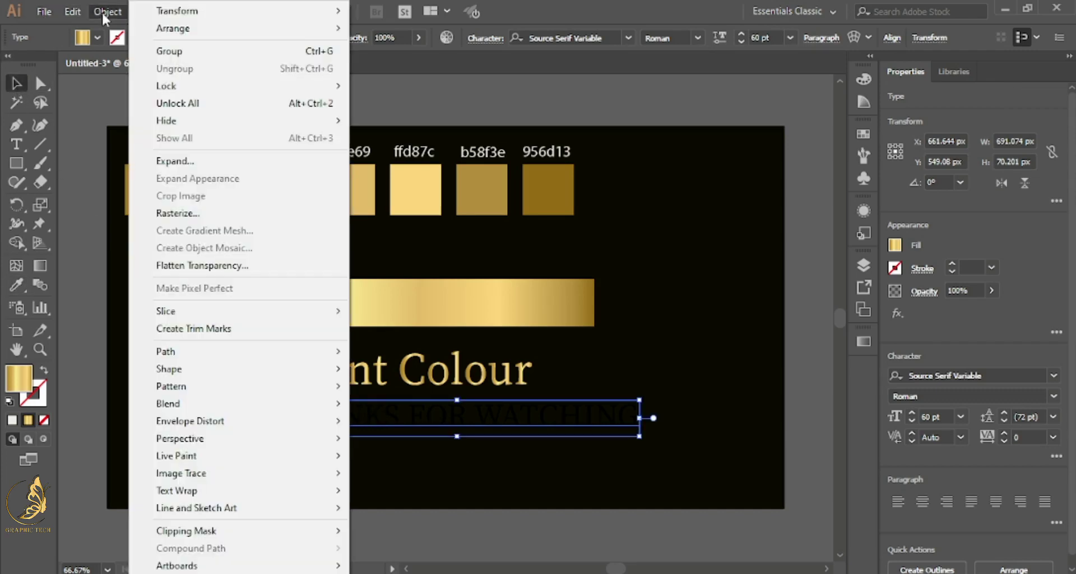
left_click(172, 163)
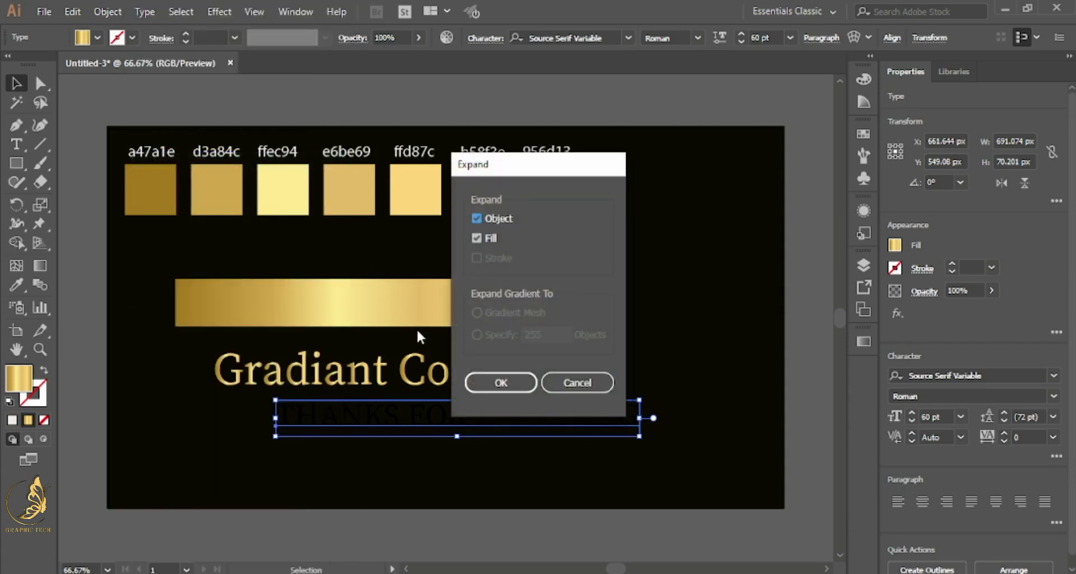
left_click(476, 381)
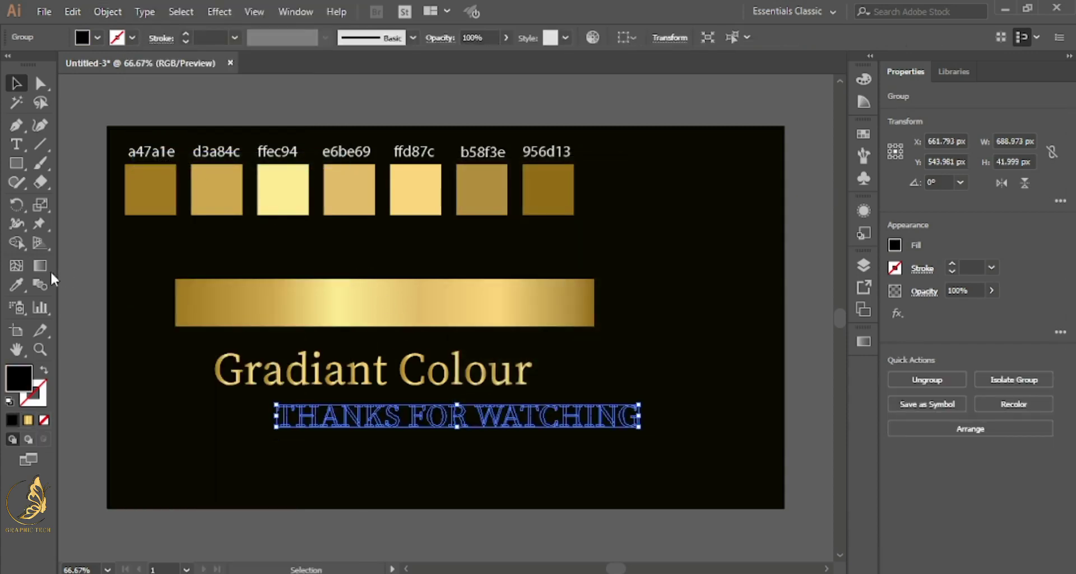
left_click(16, 285)
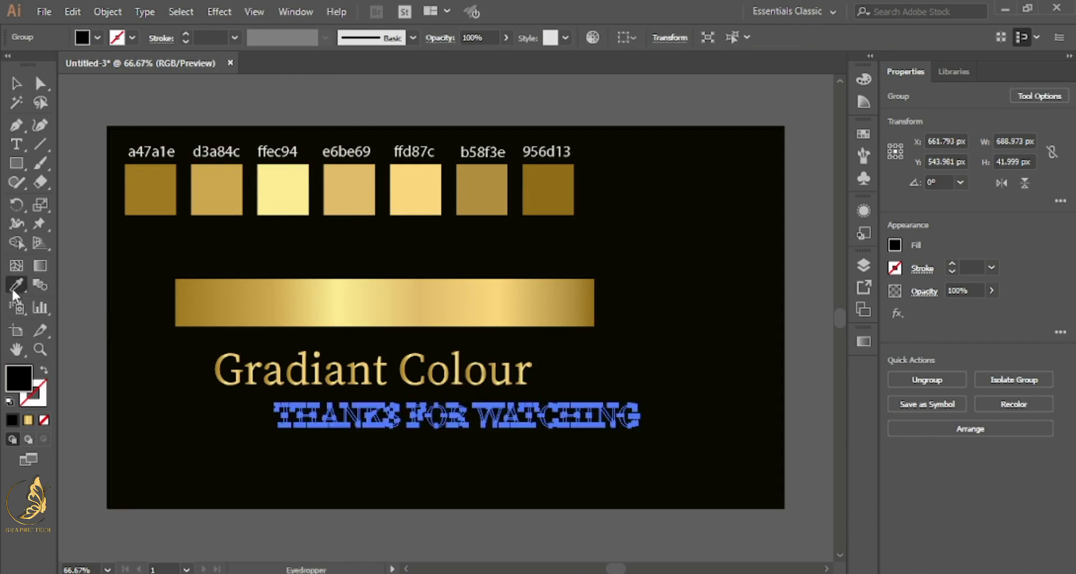
left_click(334, 295)
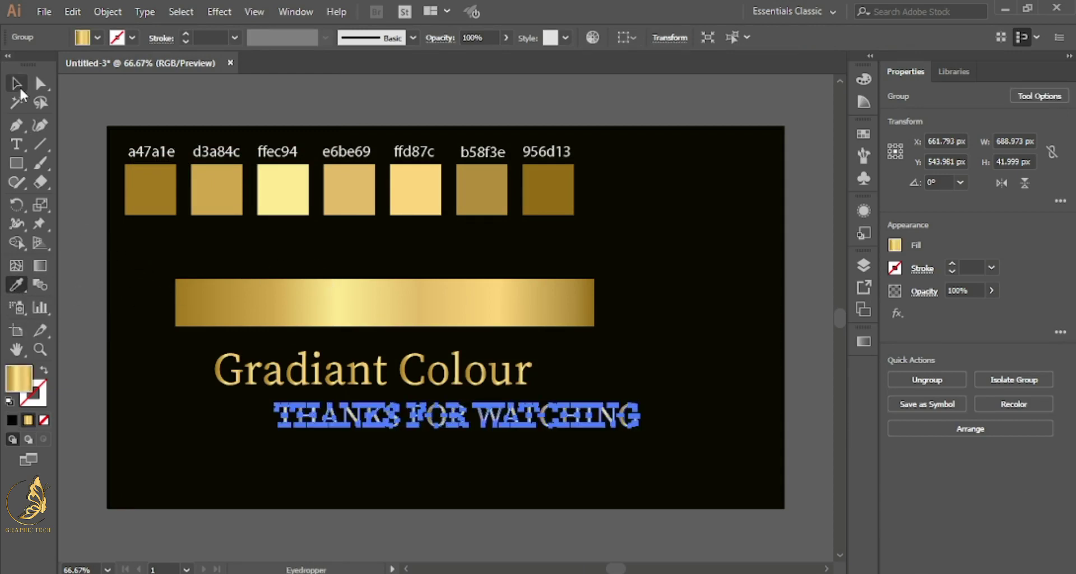
left_click(16, 84)
left_click(81, 180)
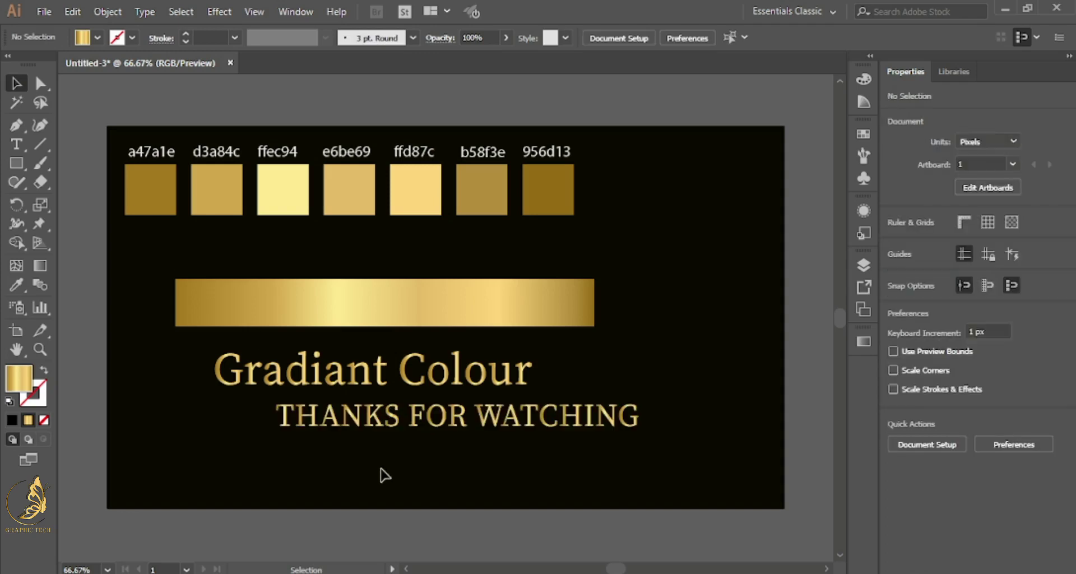